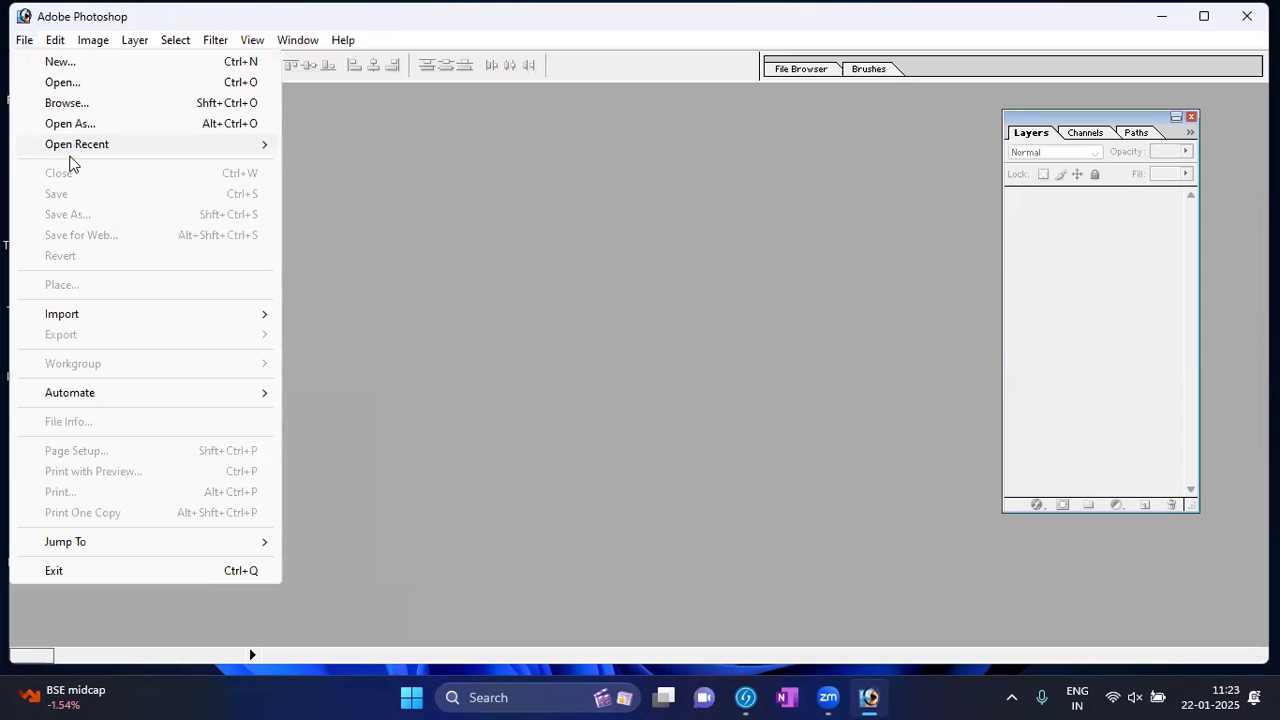
Open the recent file photoshop class first.psd, view it in a maximized window, and close it again
mouse_move(75, 146)
left_click(370, 207)
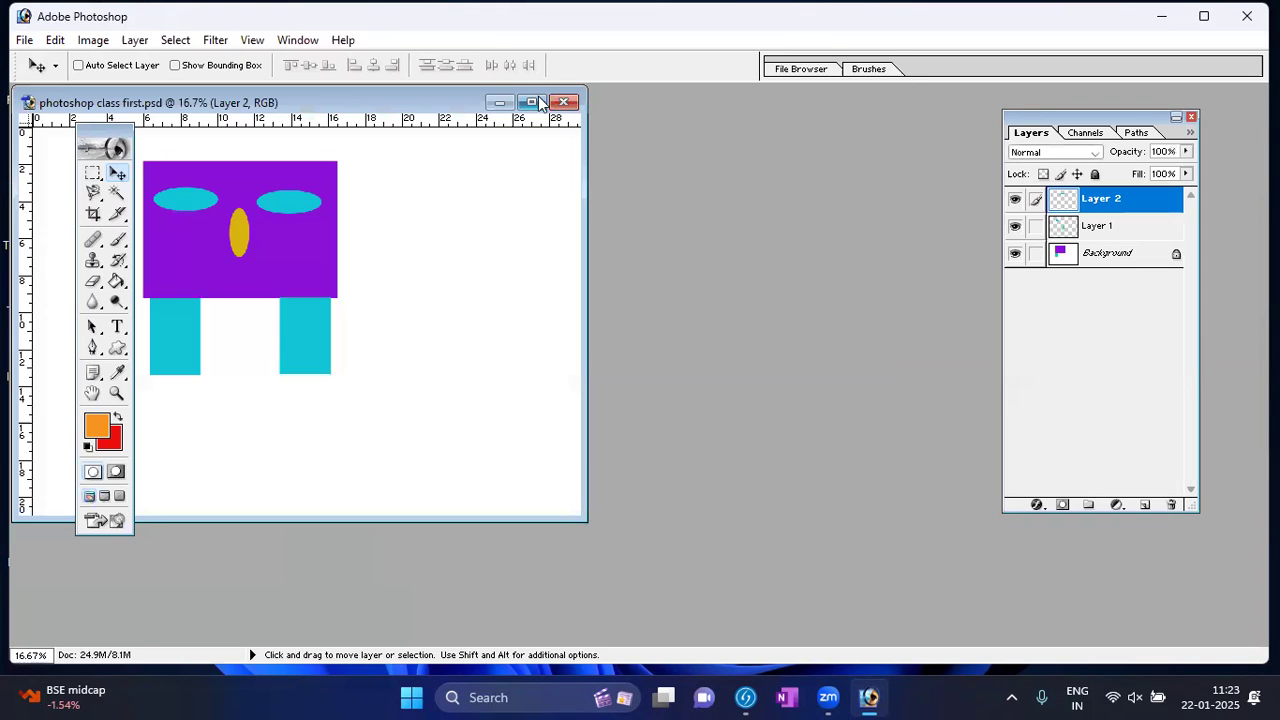
key("ctrl+F10")
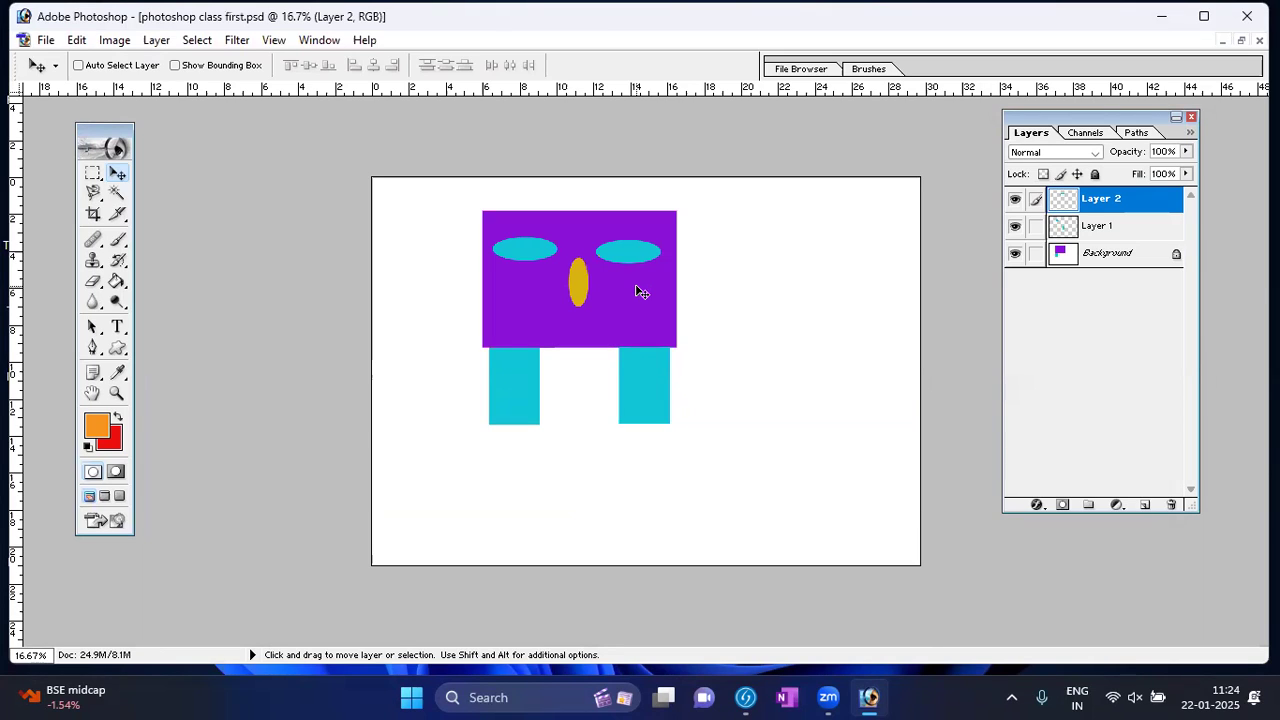
key("ctrl+n")
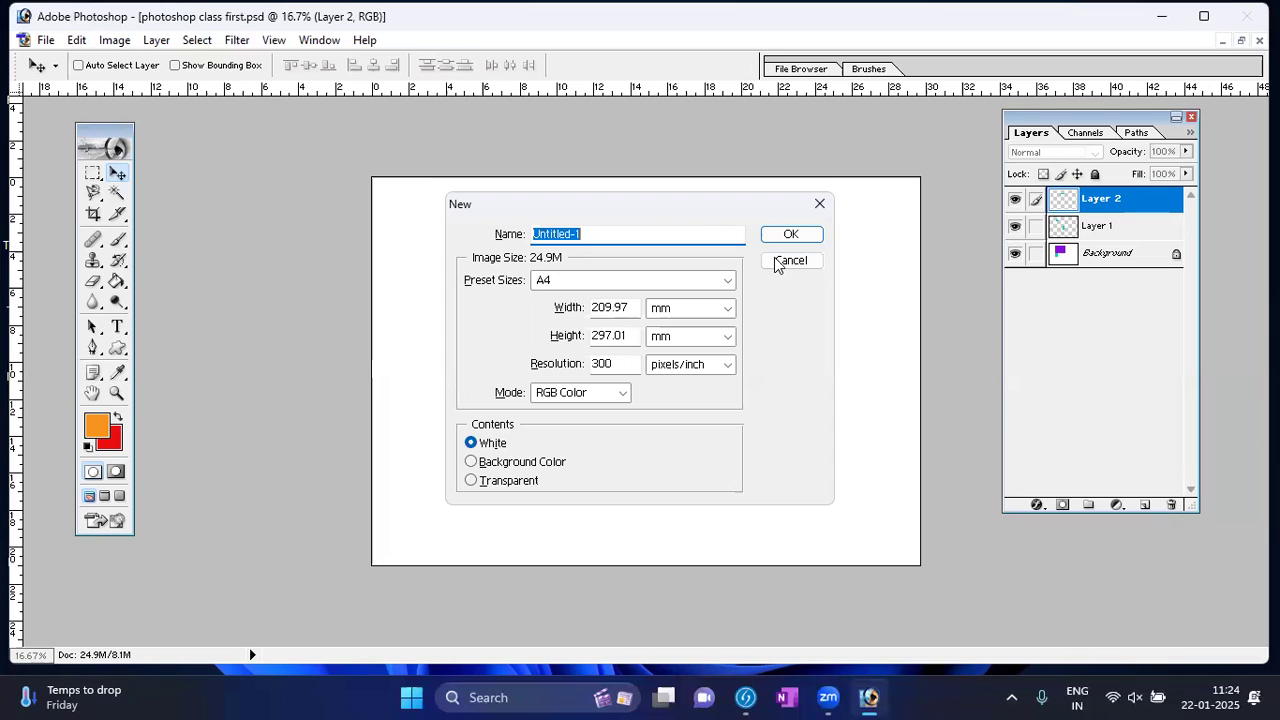
key("Escape")
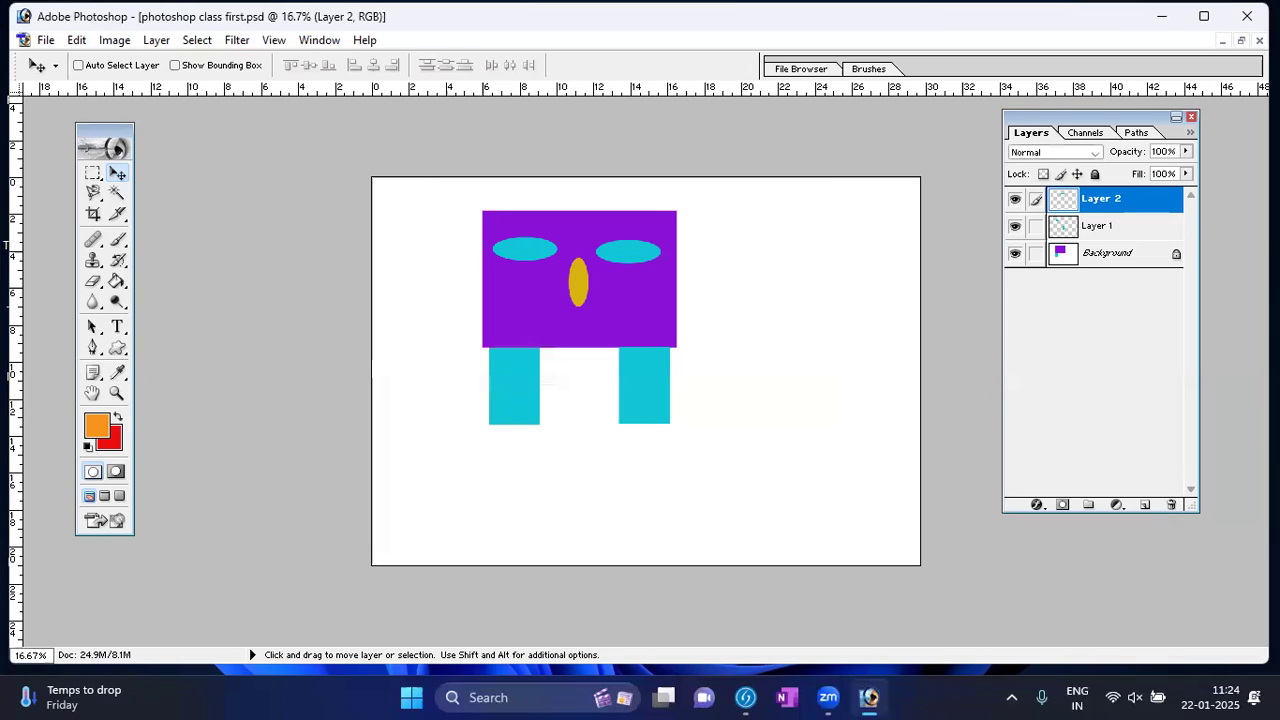
left_click(1259, 40)
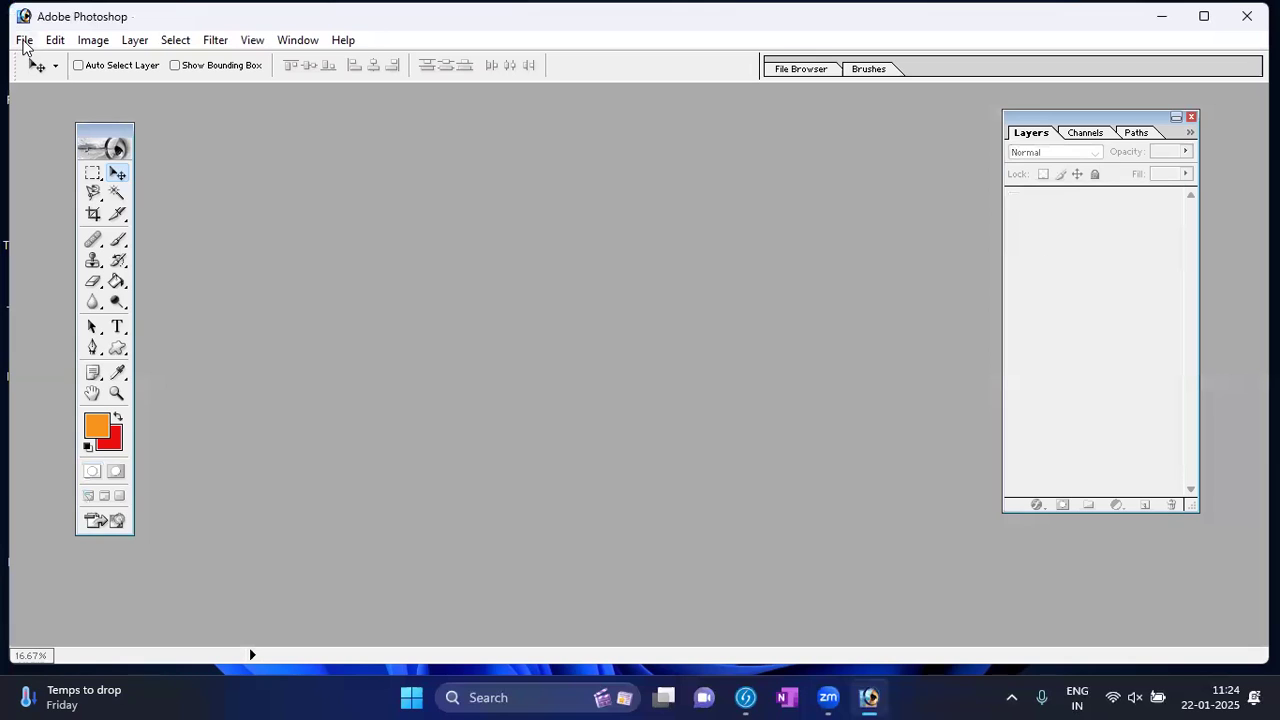
Create a new A4 document at 300 pixels/inch in RGB Color mode with white contents
left_click(24, 40)
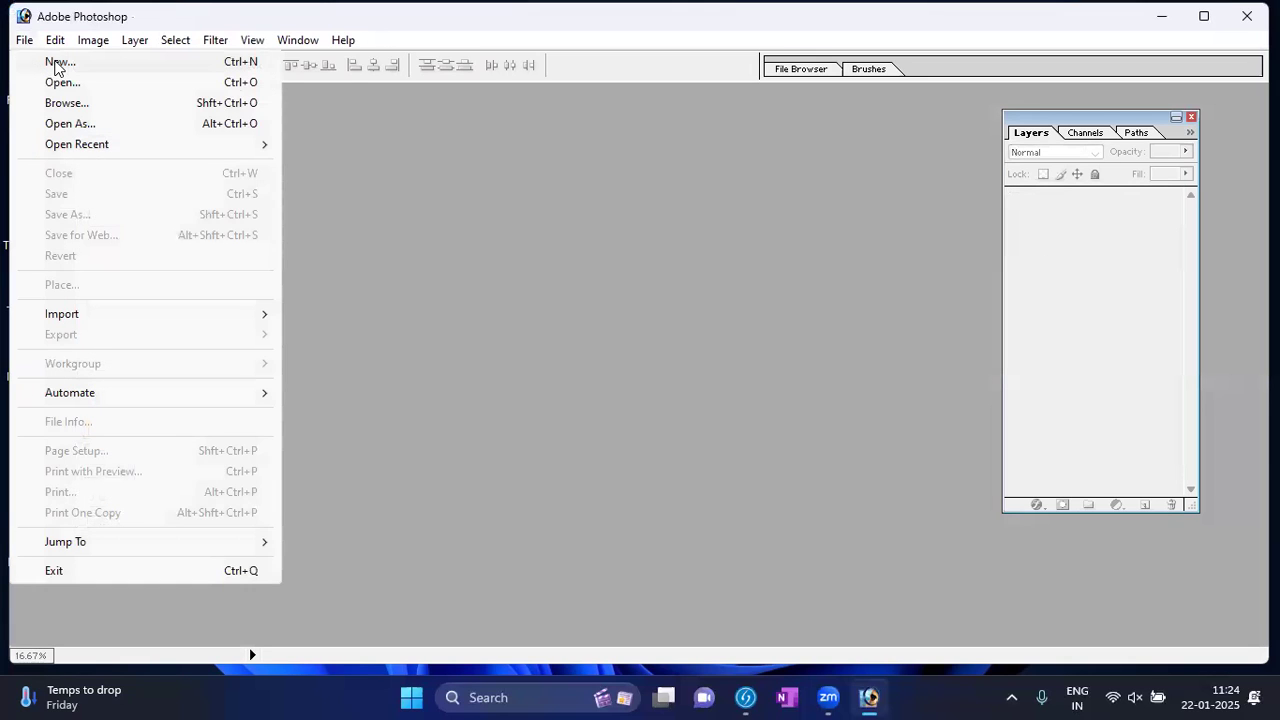
left_click(57, 63)
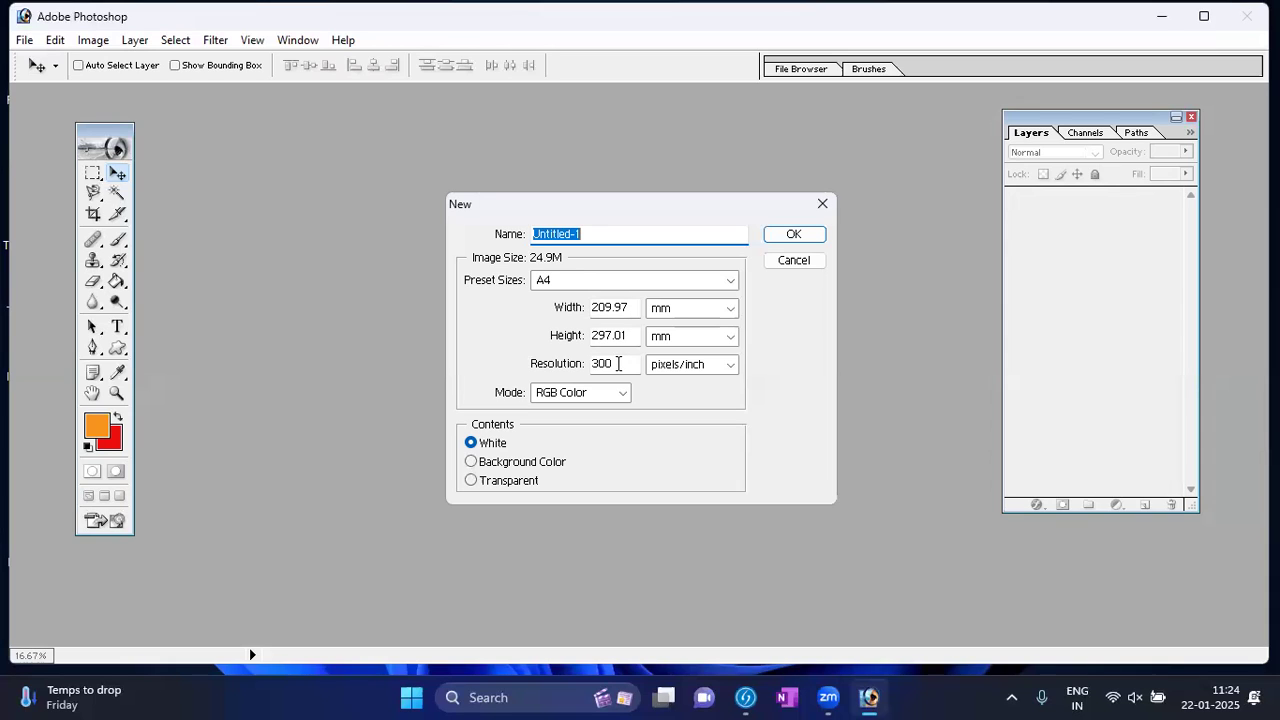
left_click_drag(618, 364, 585, 364)
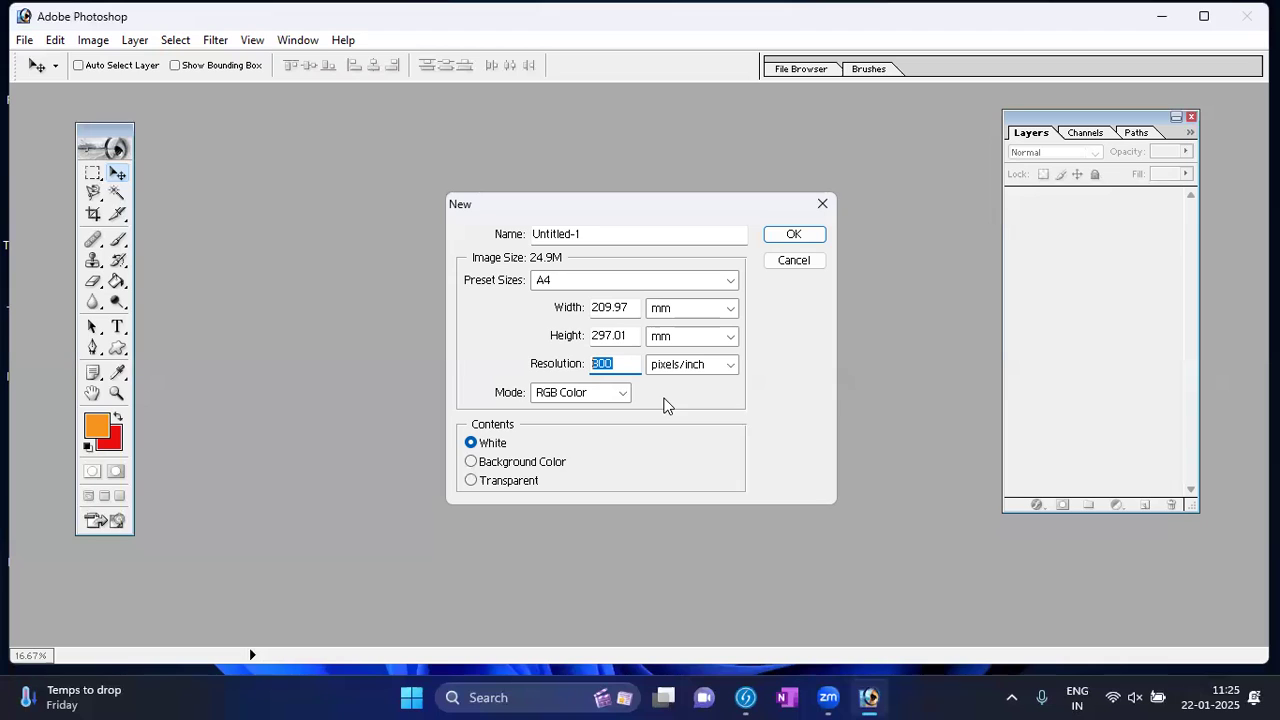
left_click(614, 396)
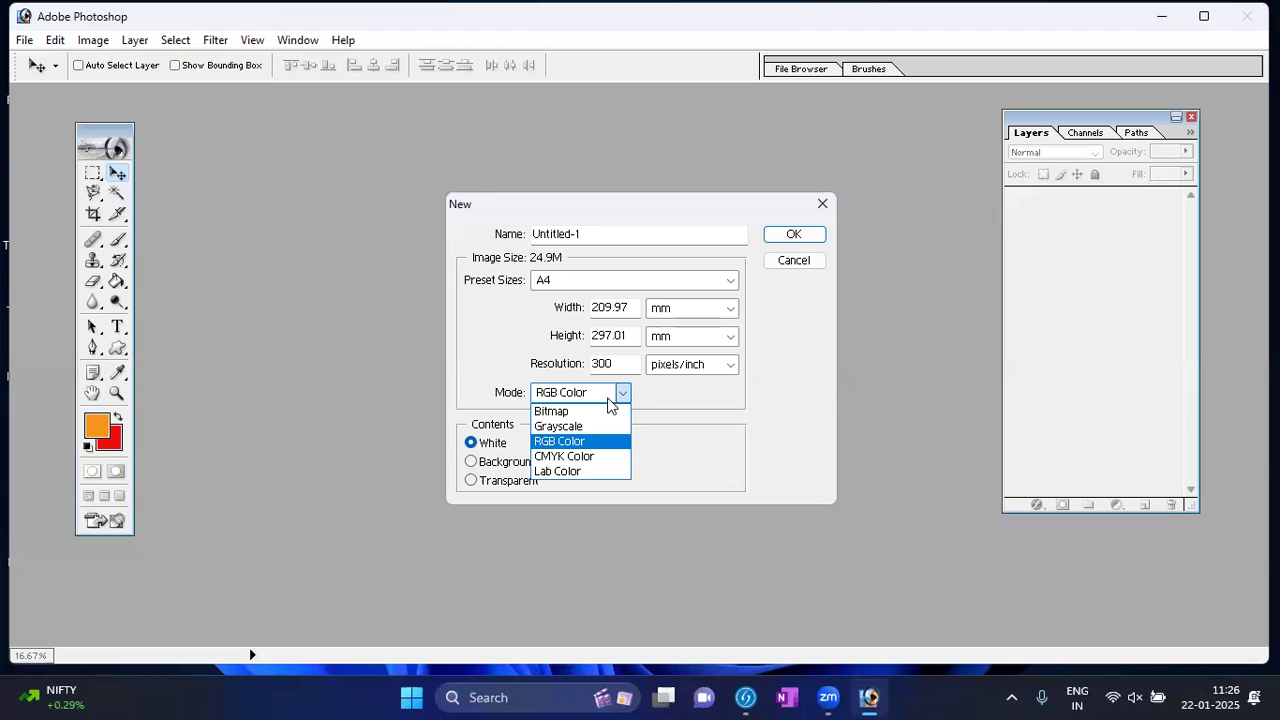
left_click(608, 398)
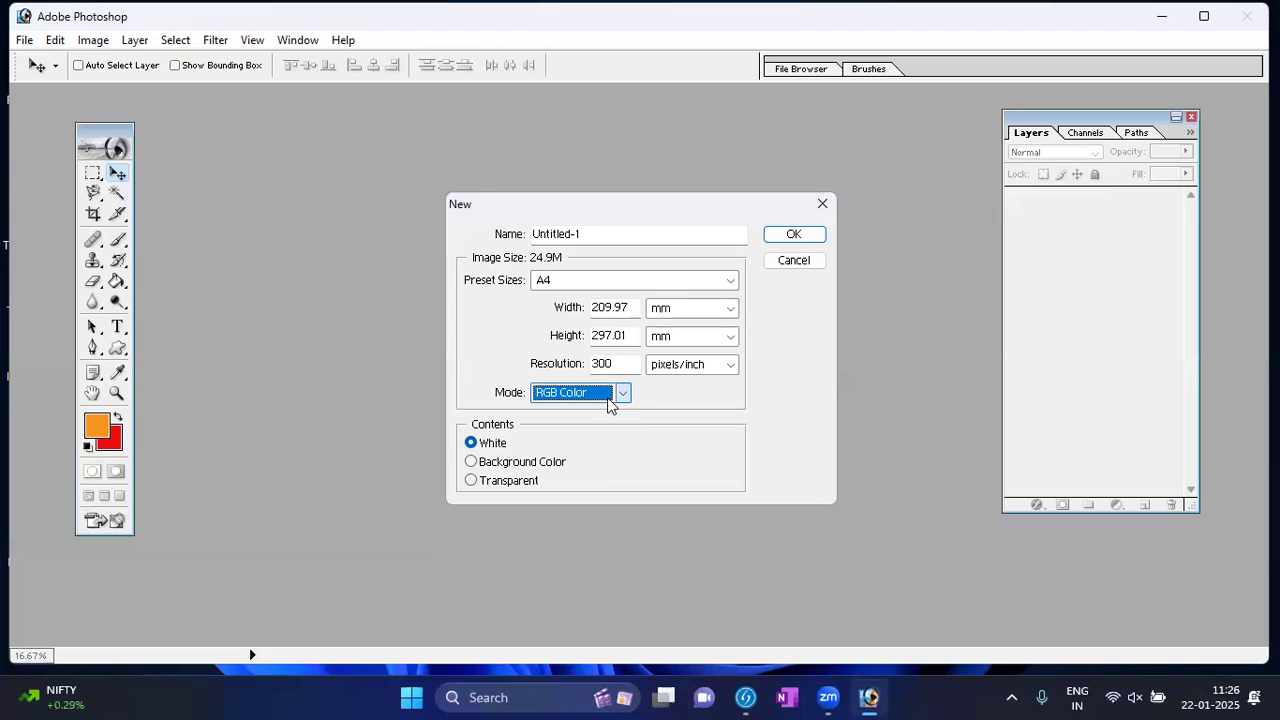
left_click(812, 240)
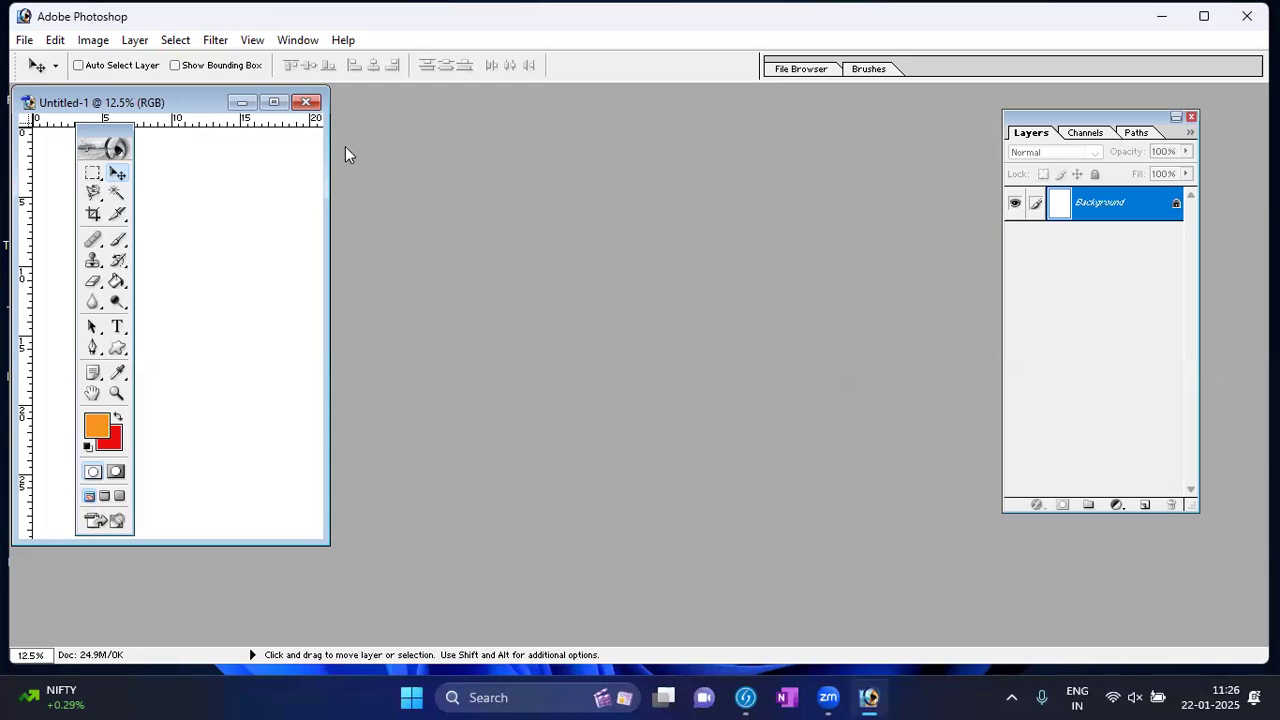
Maximize the new document's window and convert its locked Background into a regular layer named Layer 0
left_click(275, 102)
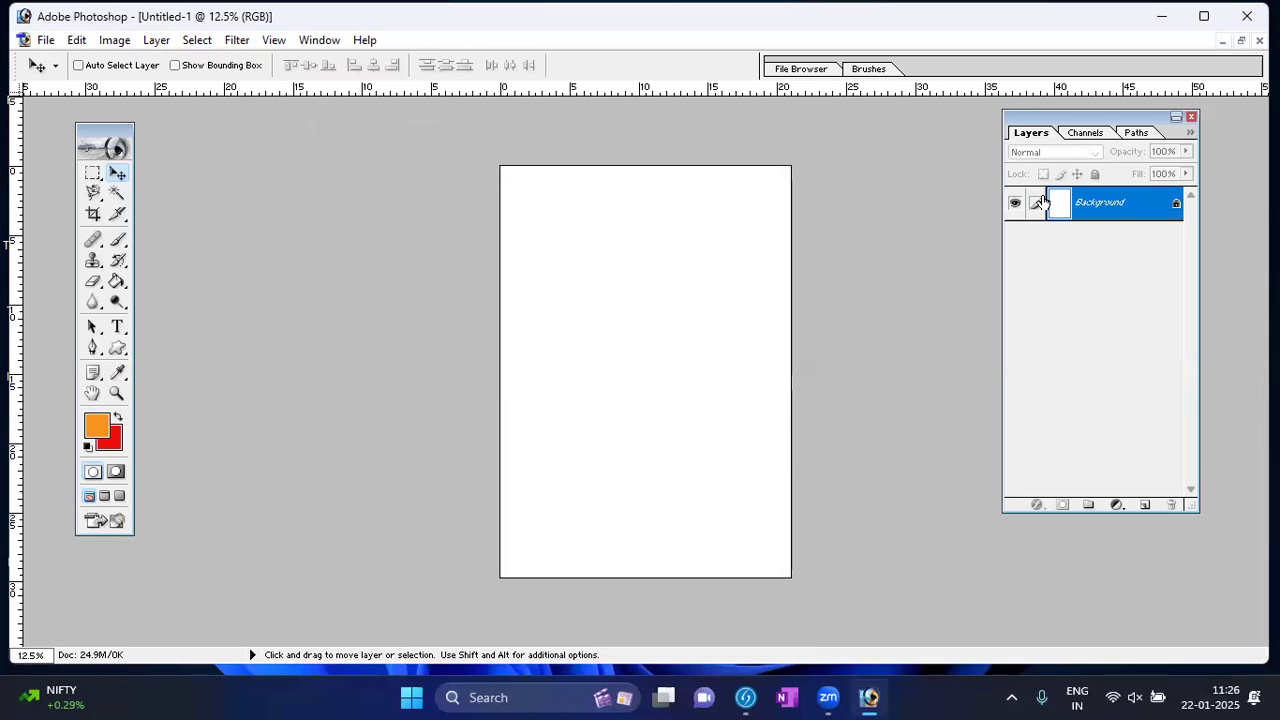
double_click(1134, 205)
left_click(786, 320)
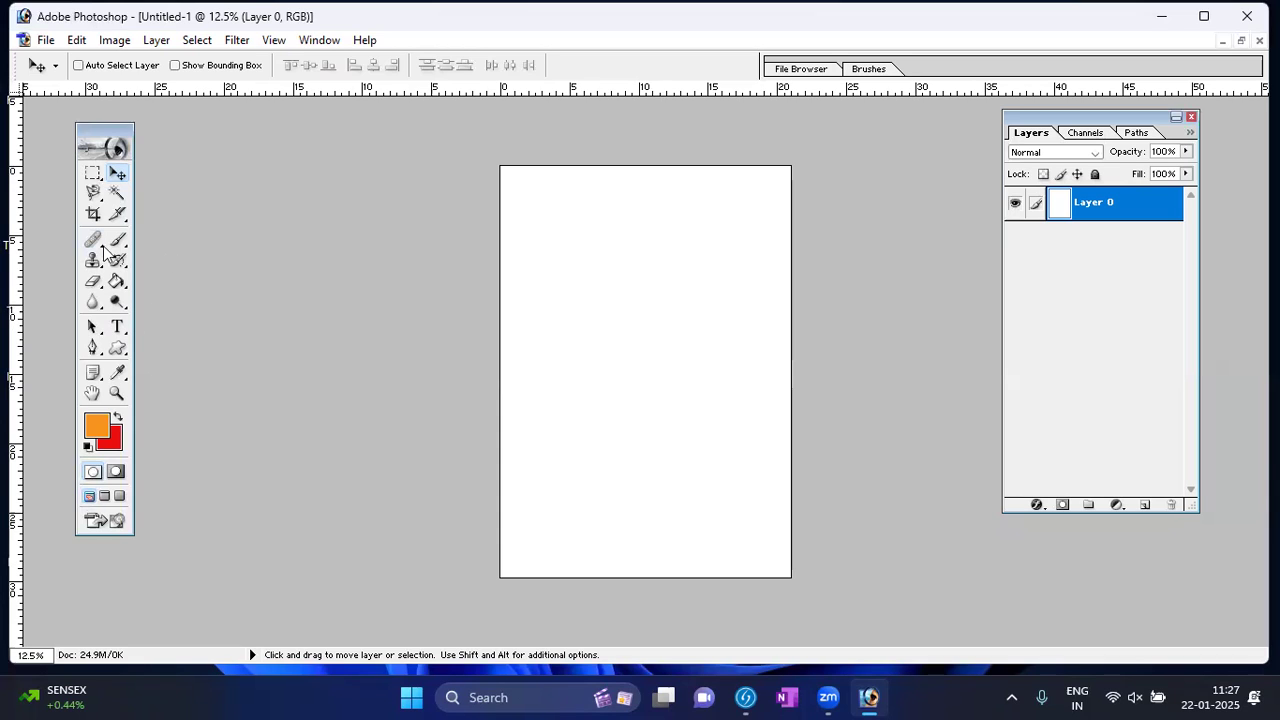
Fill the layer with orange F7941D using the Paint Bucket, and refill it red after swapping the foreground and background colours
left_click(118, 285)
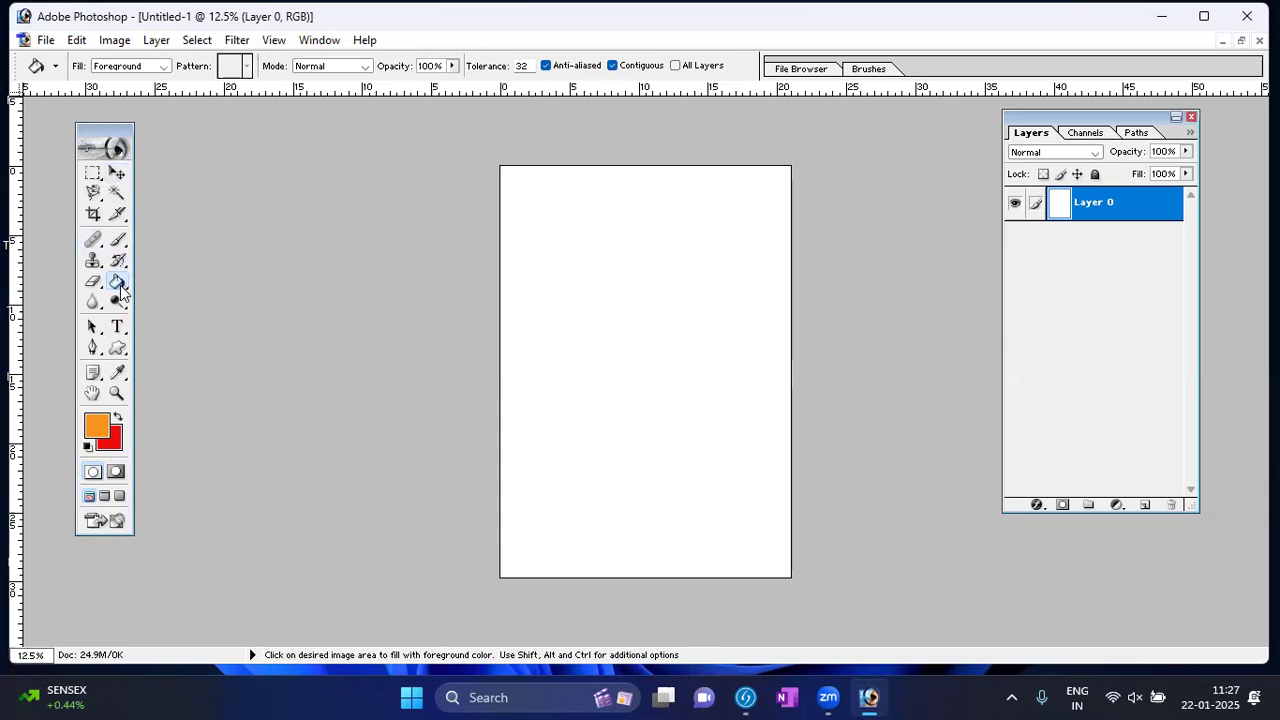
left_click(98, 430)
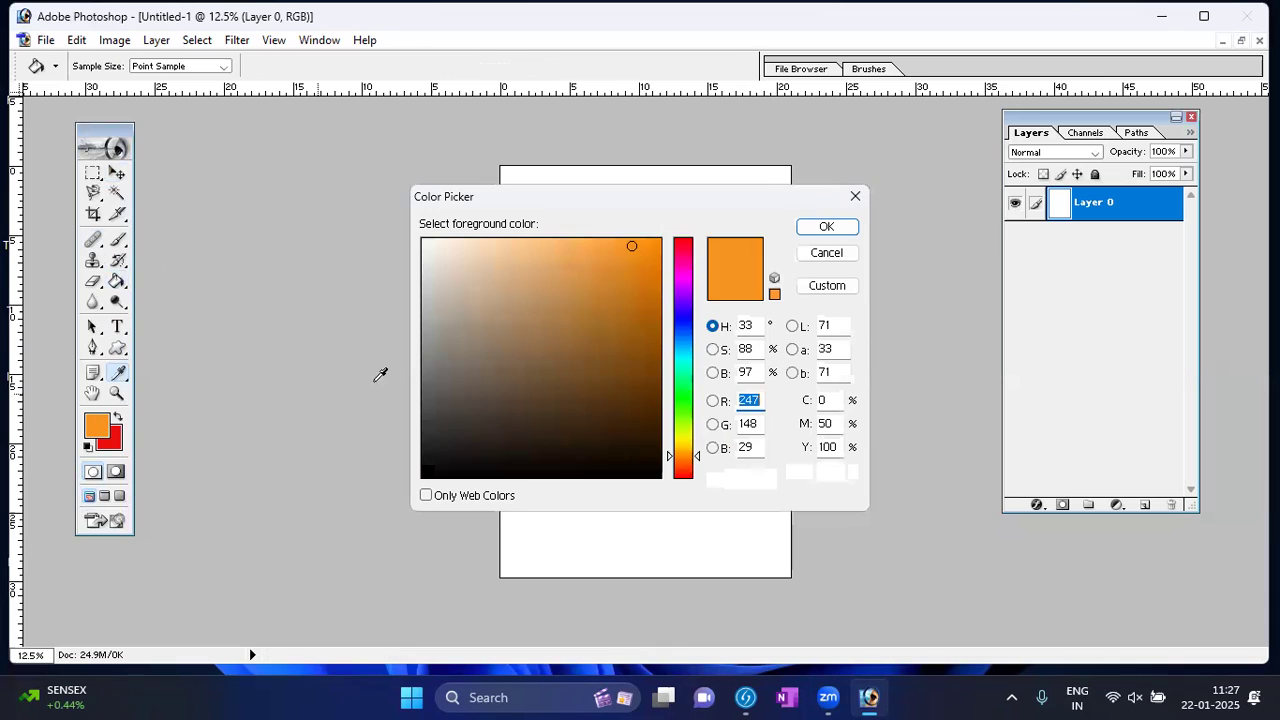
left_click(813, 230)
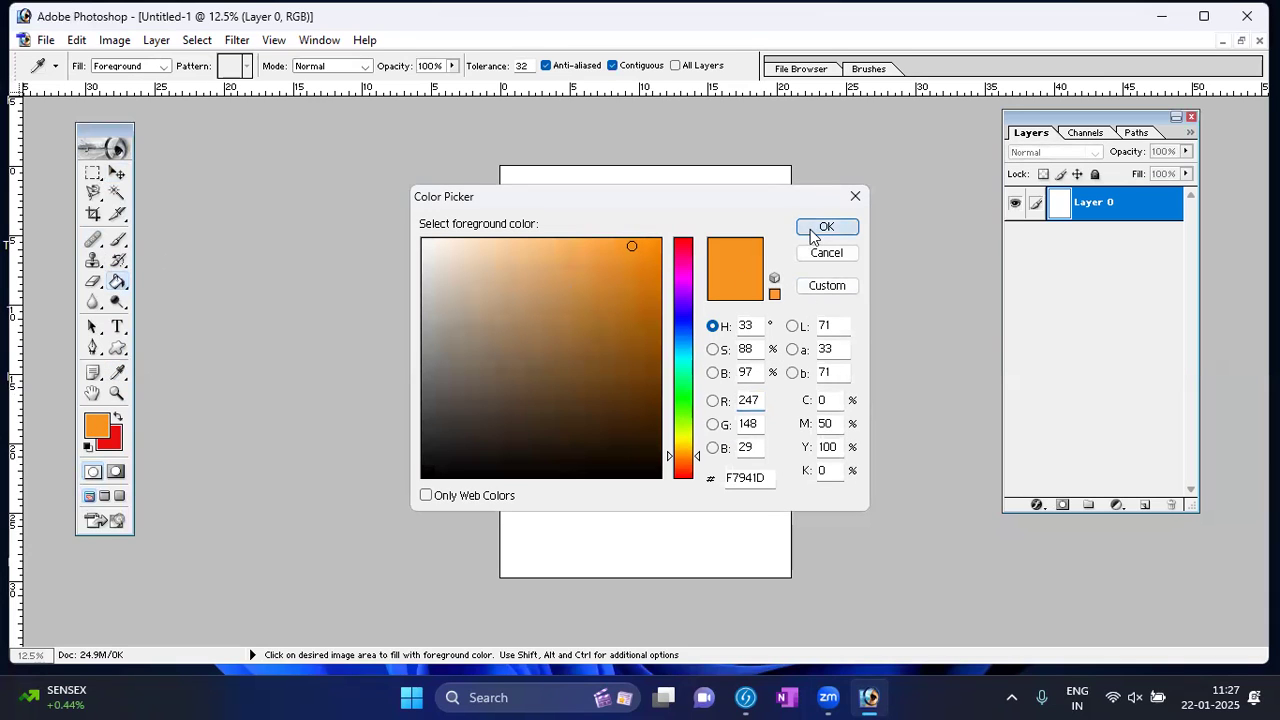
left_click(583, 270)
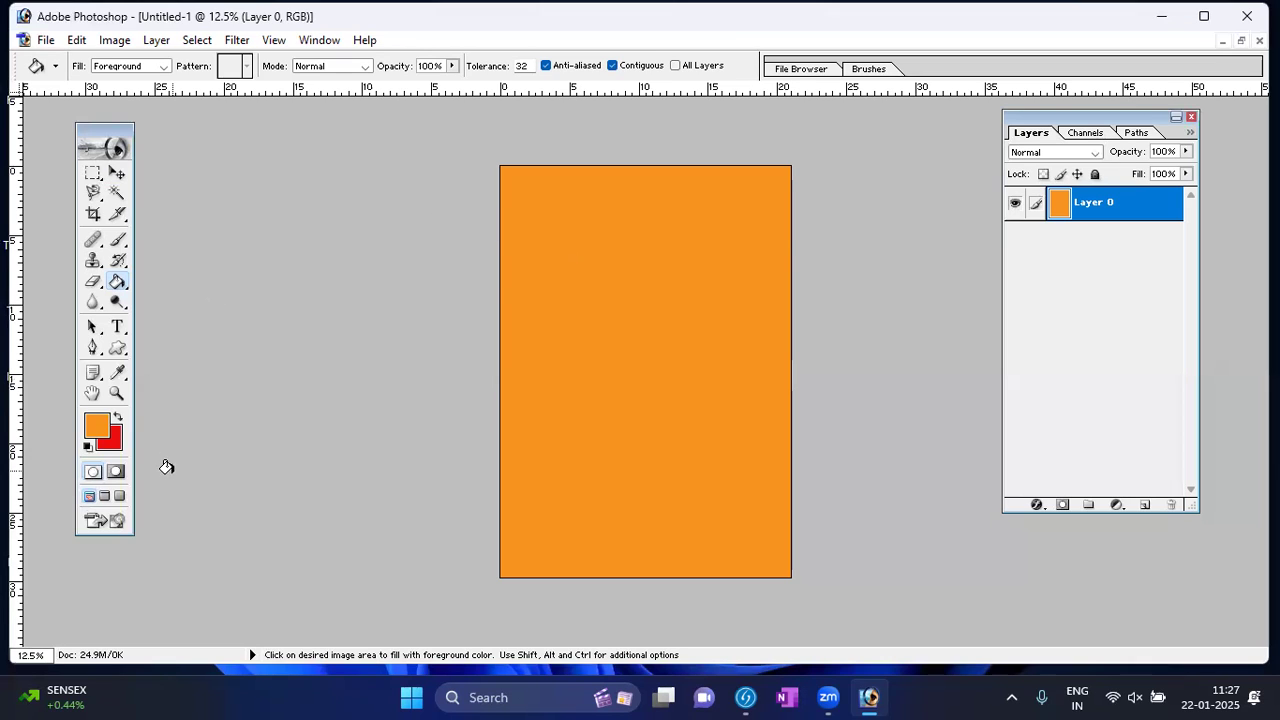
left_click(117, 419)
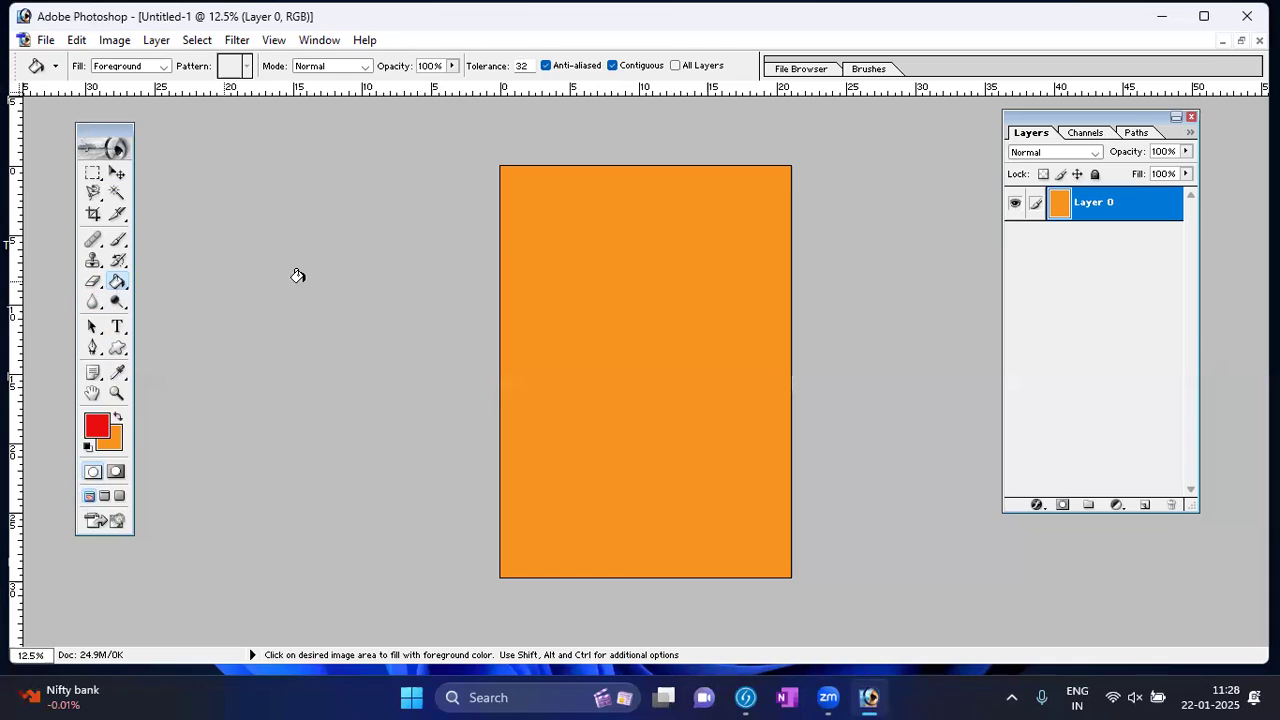
left_click(563, 233)
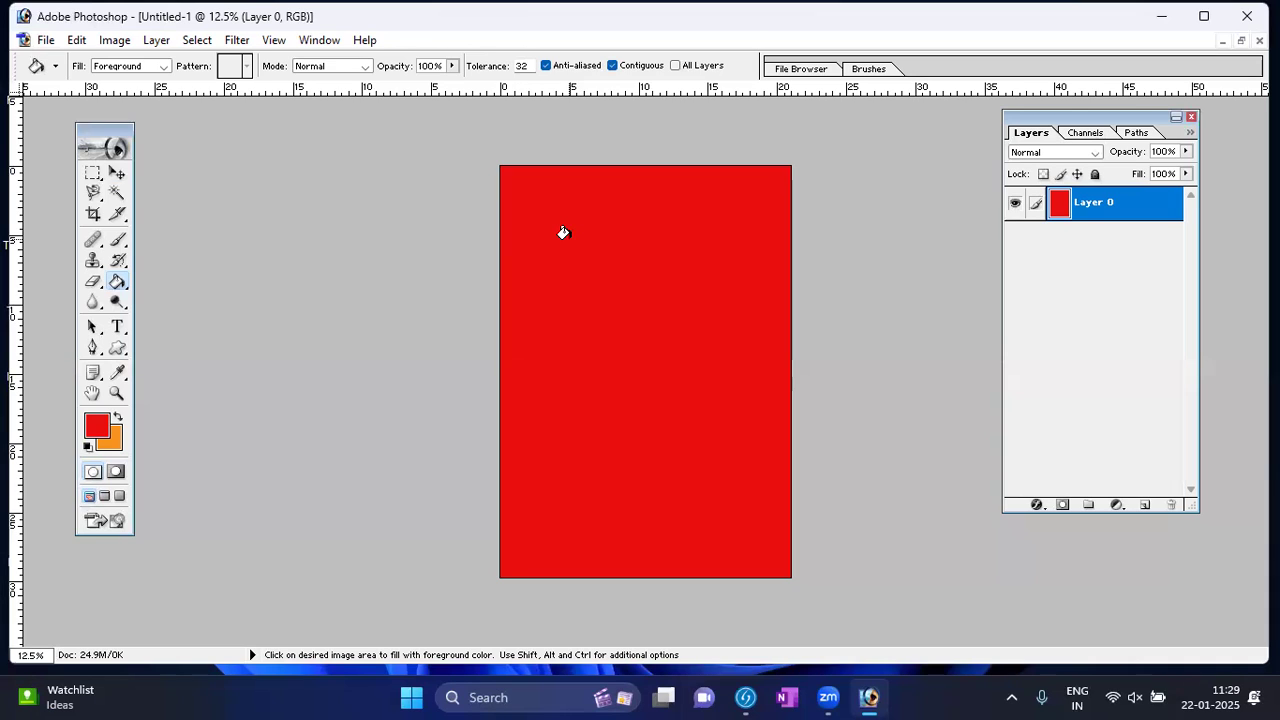
Select a rectangular area about 9 by 7.5 cm in the upper middle of the red page
left_click(93, 173)
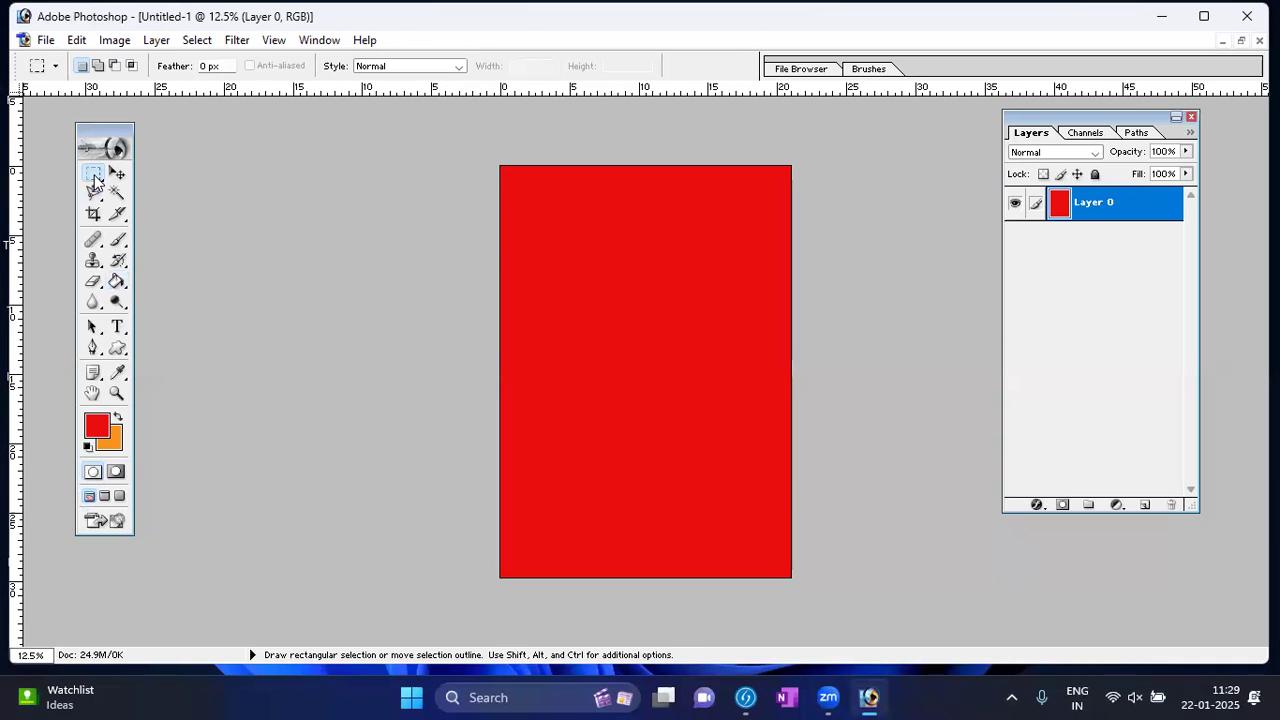
left_click_drag(574, 222, 703, 325)
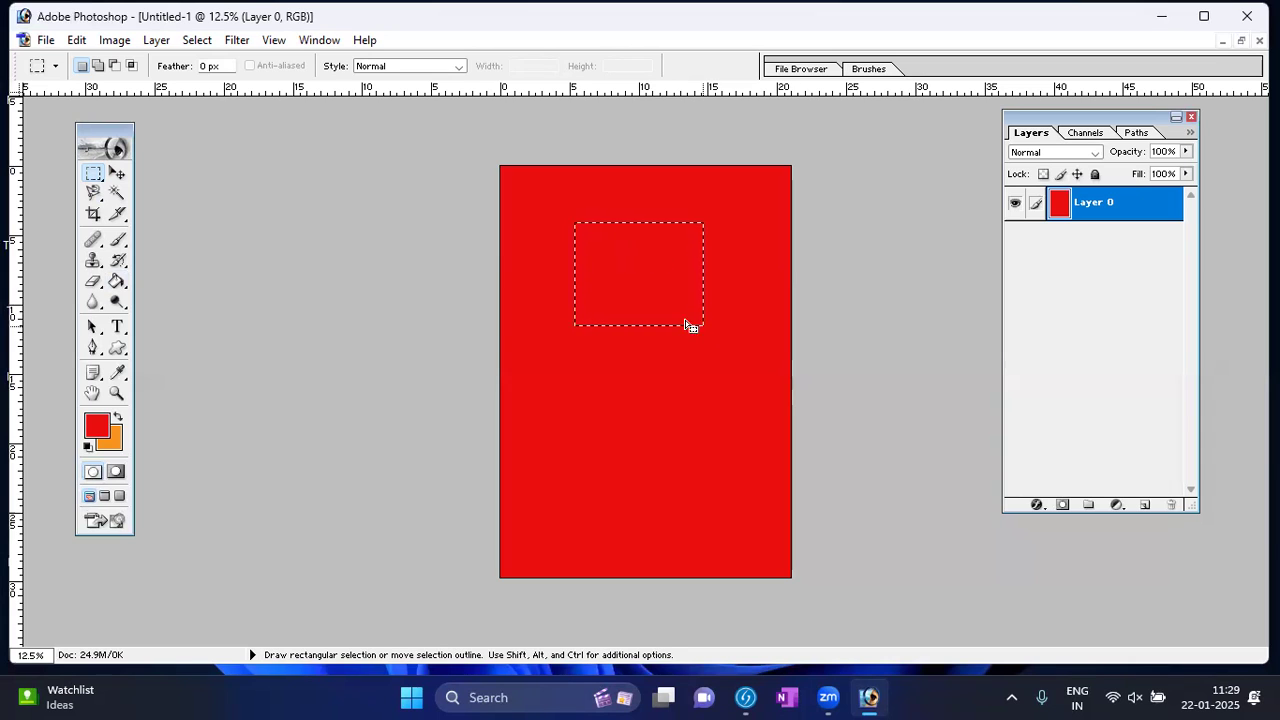
Cut the selected rectangle out of the red layer and undo the cut
left_click(77, 41)
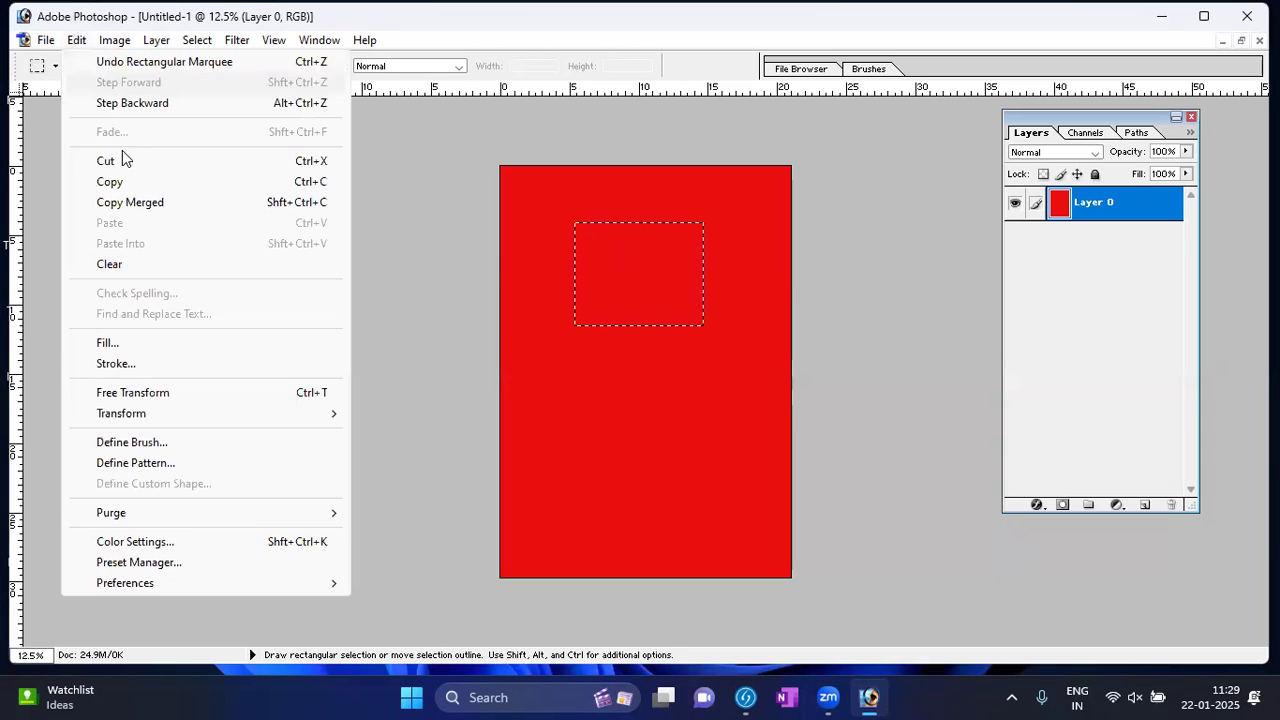
left_click(105, 161)
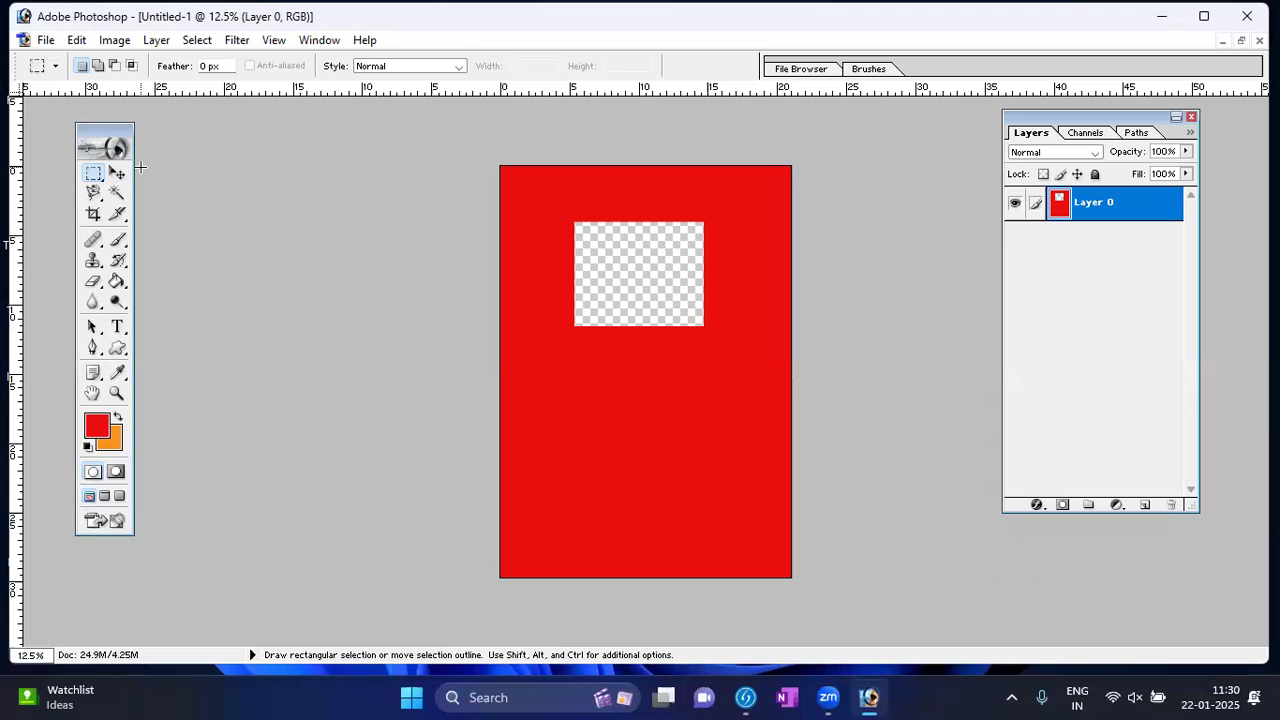
left_click(74, 40)
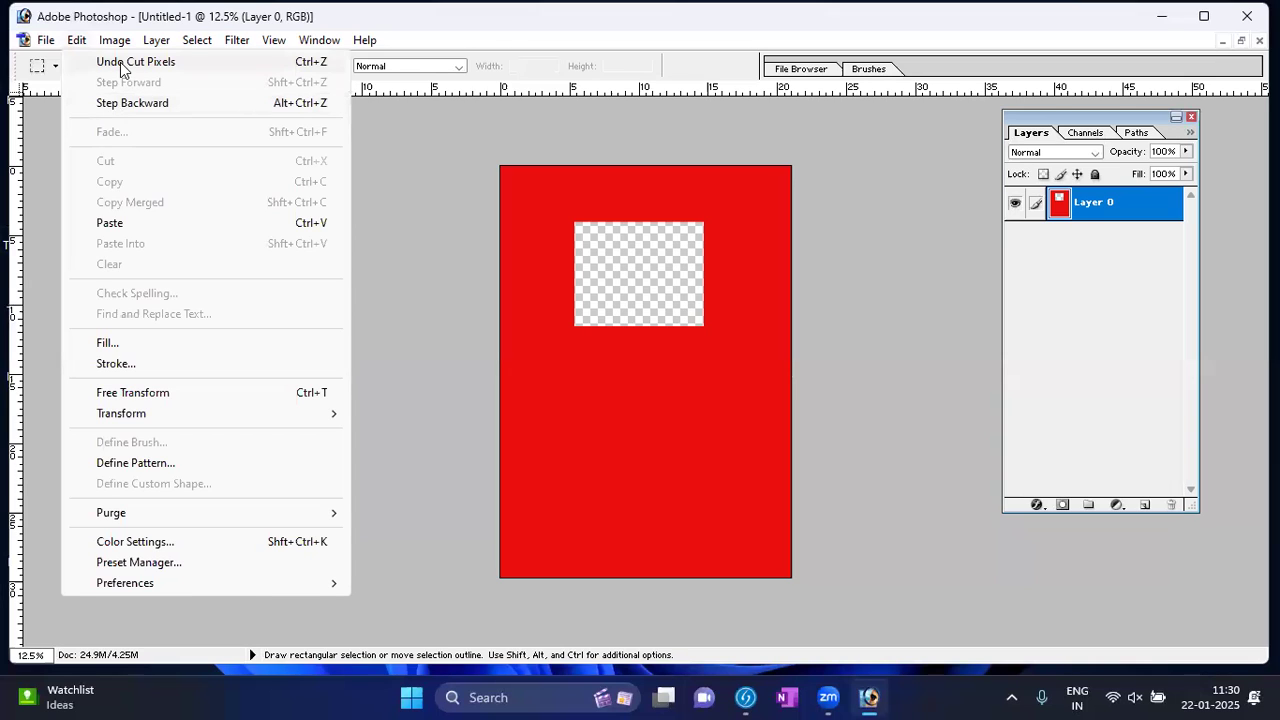
left_click(122, 62)
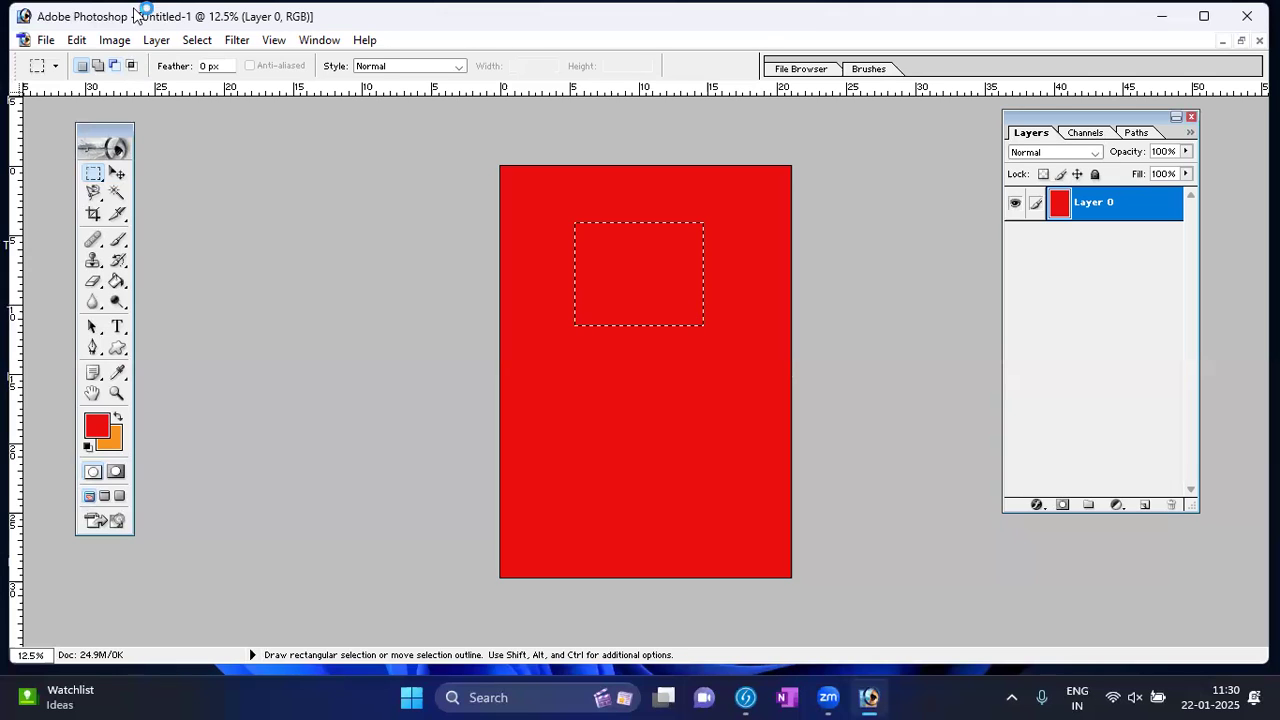
Copy the selected rectangle and paste it as a new layer
left_click(84, 40)
left_click(112, 182)
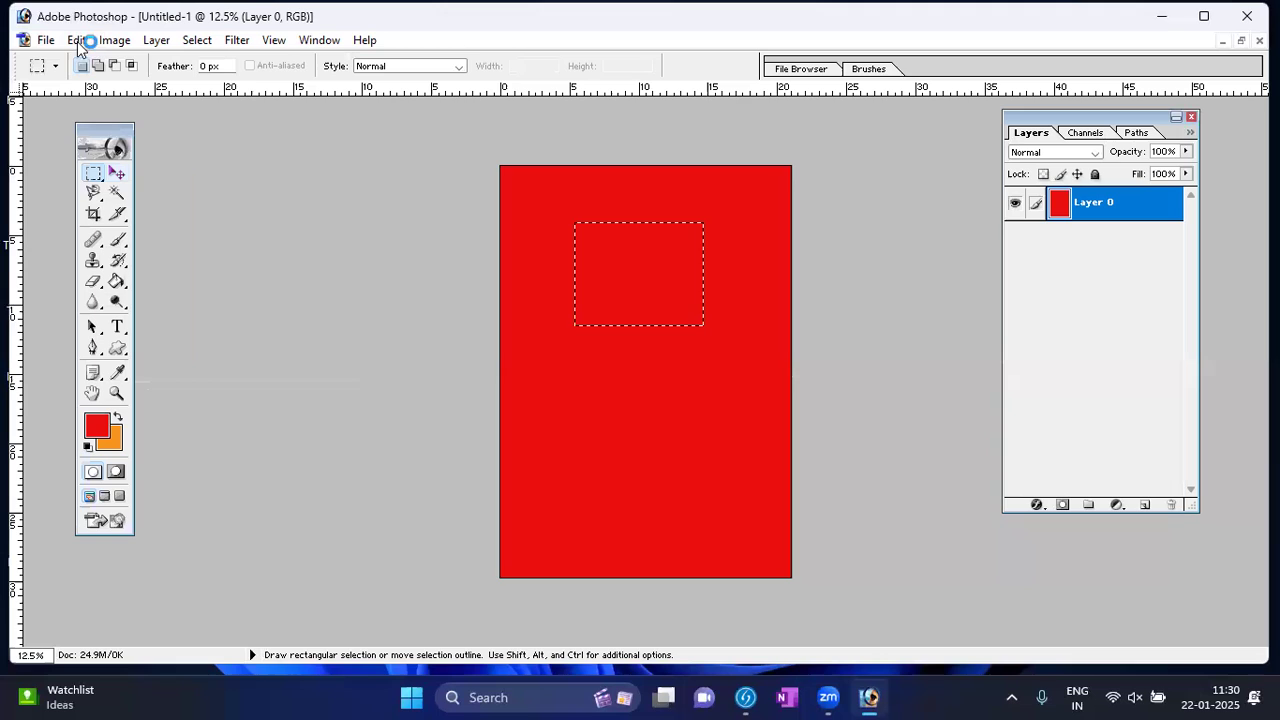
left_click(111, 222)
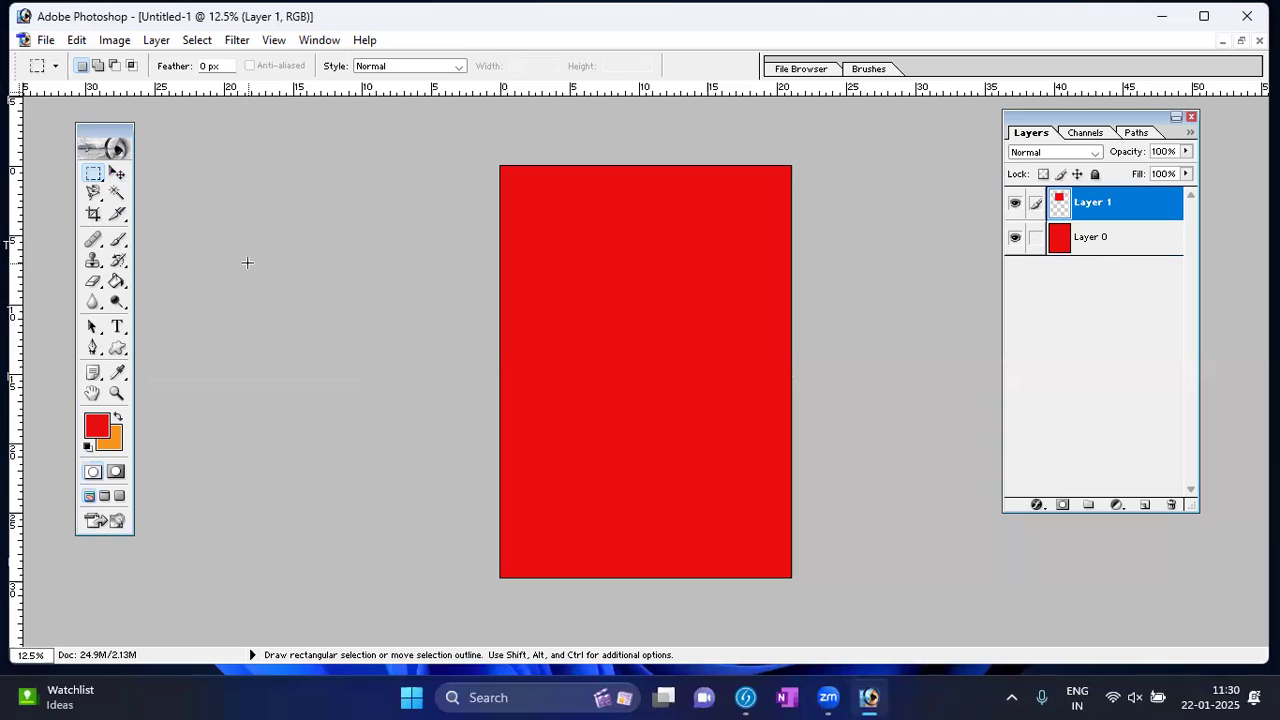
Swap the colours back to orange and fill the pasted rectangle on Layer 1 with it using the Paint Bucket
left_click(120, 418)
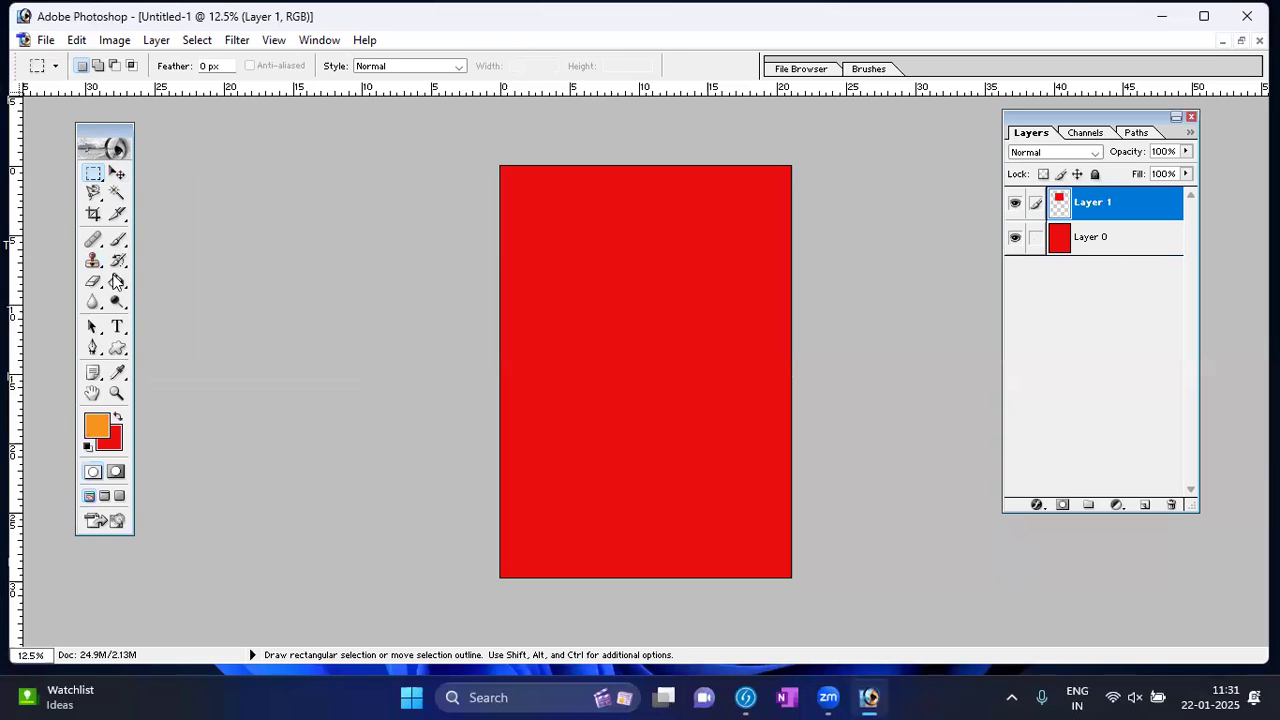
left_click(115, 281)
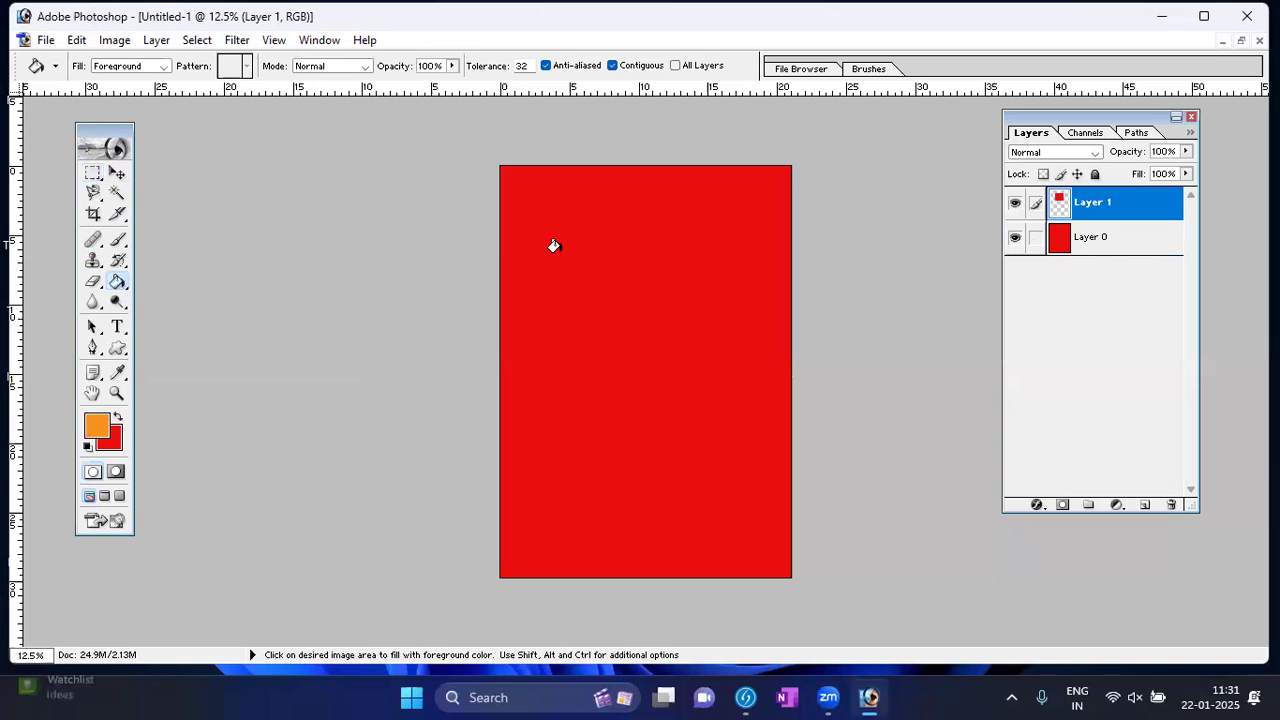
left_click(614, 426)
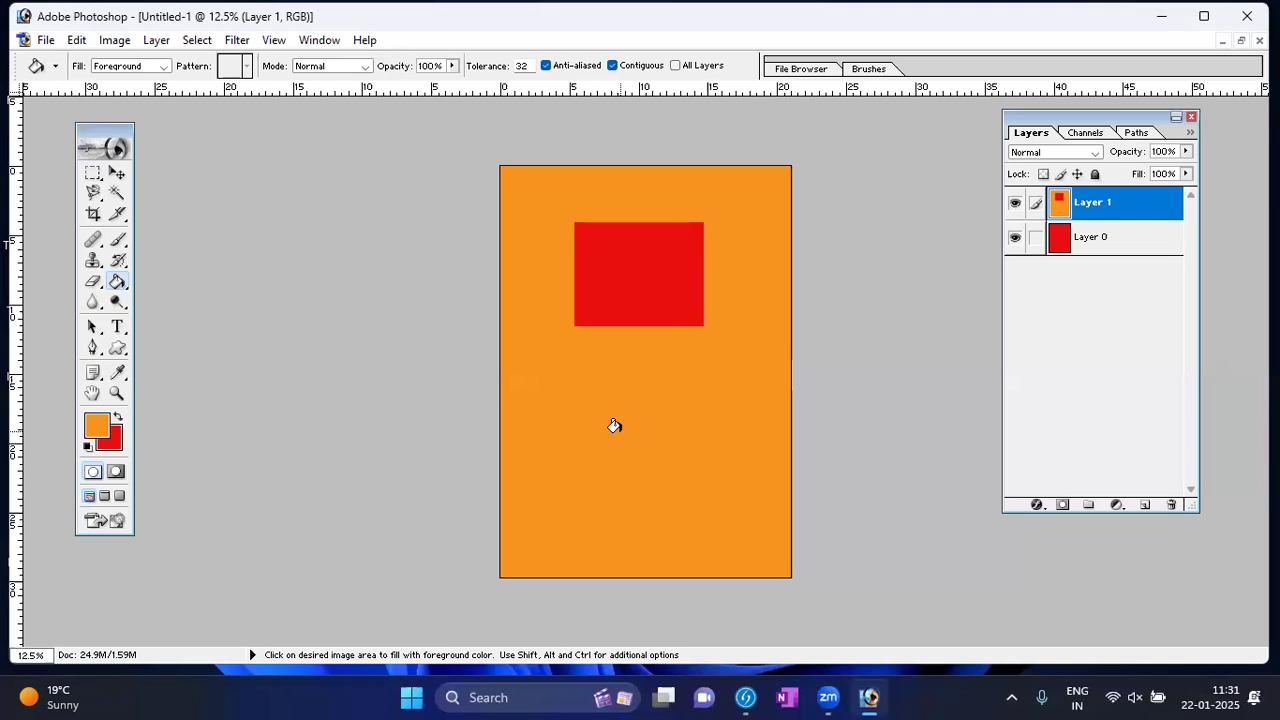
key("ctrl")
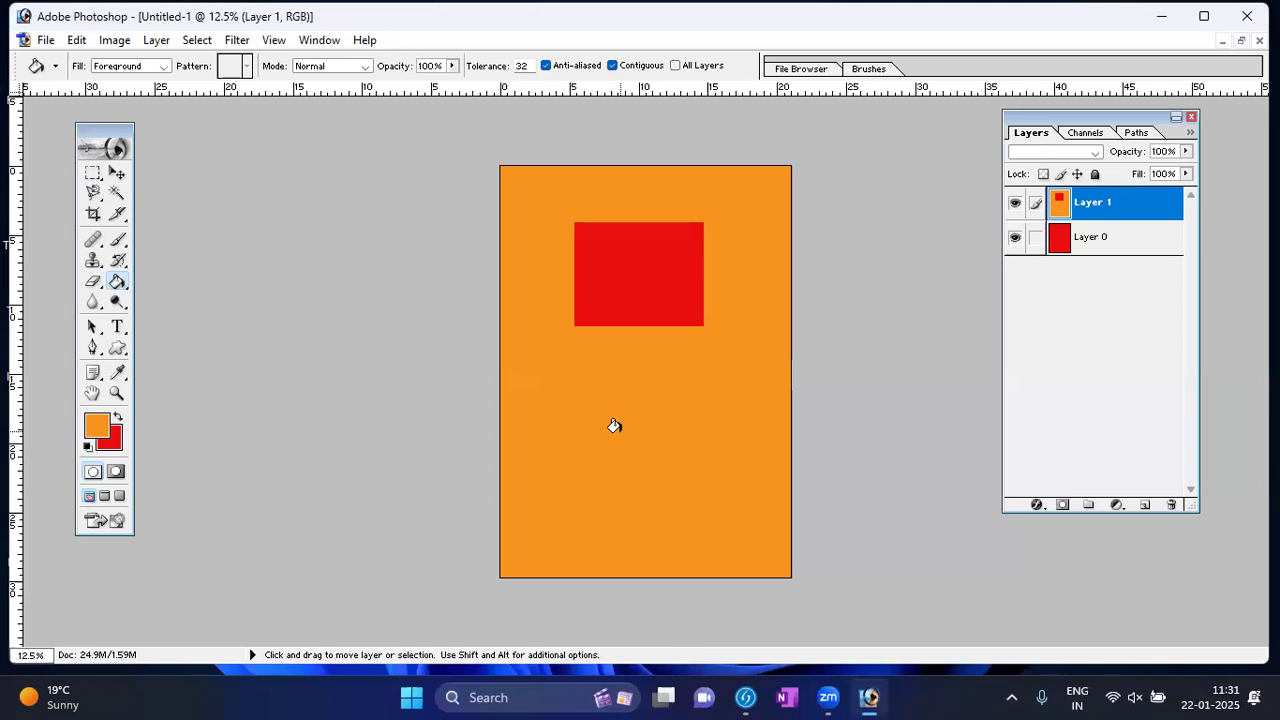
key("ctrl+z")
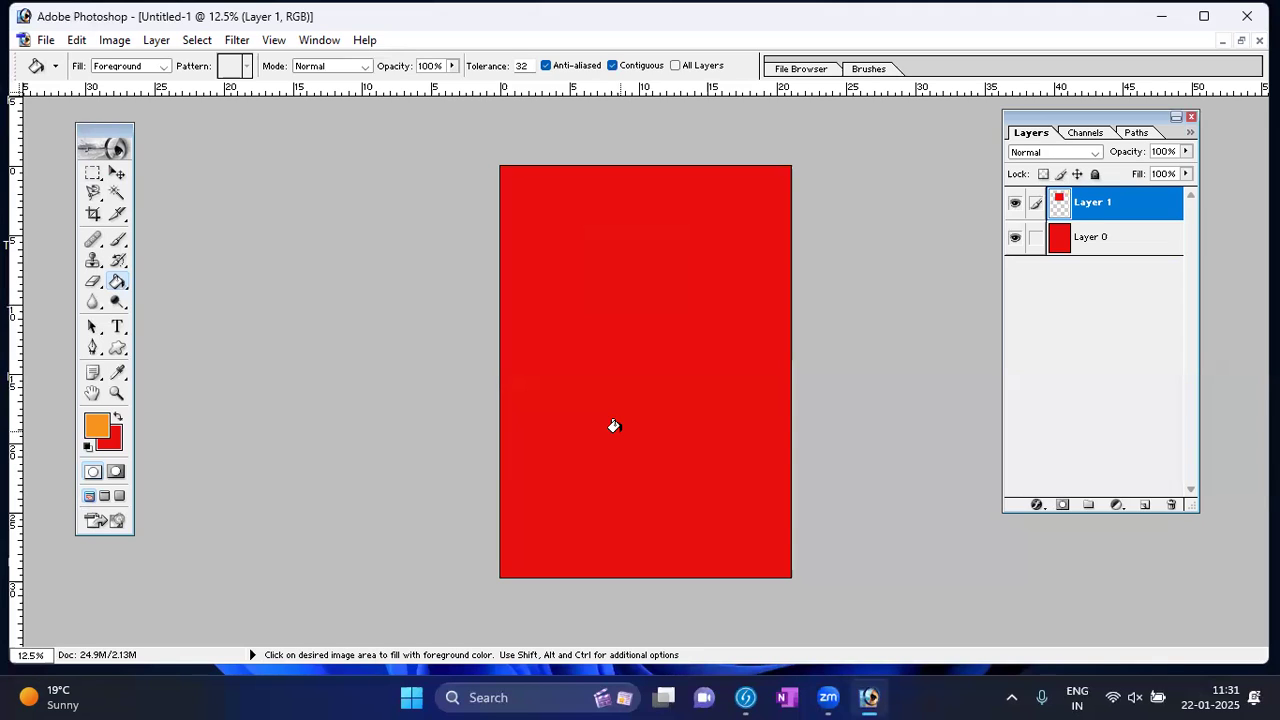
left_click(618, 255)
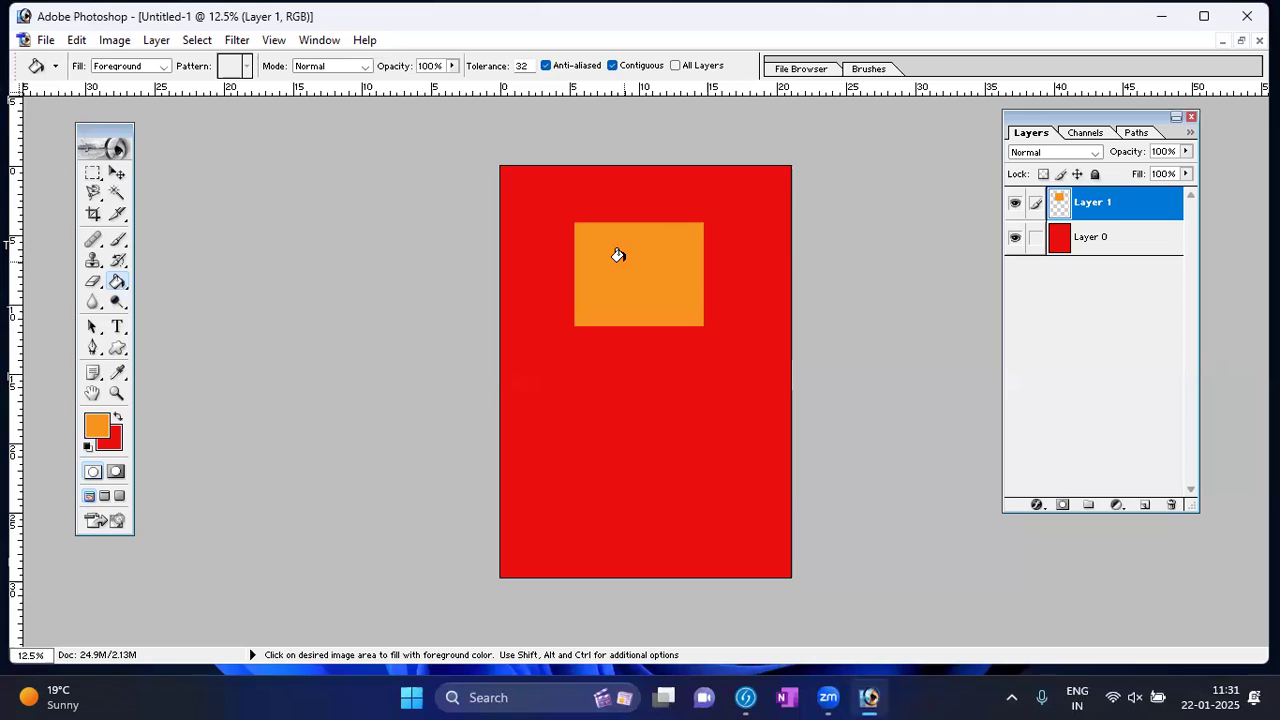
Move the orange rectangle down and over to the page's right edge, partly off the canvas
left_click(117, 173)
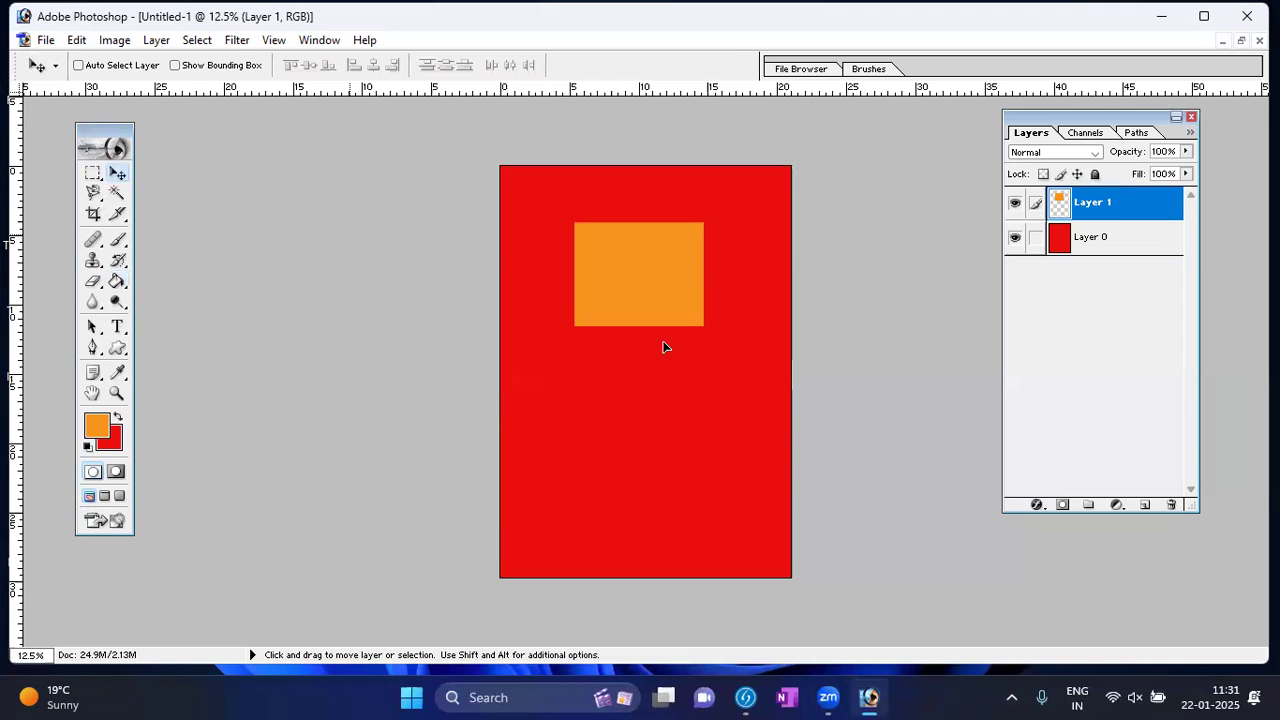
left_click_drag(663, 345, 731, 459)
left_click_drag(727, 346, 849, 324)
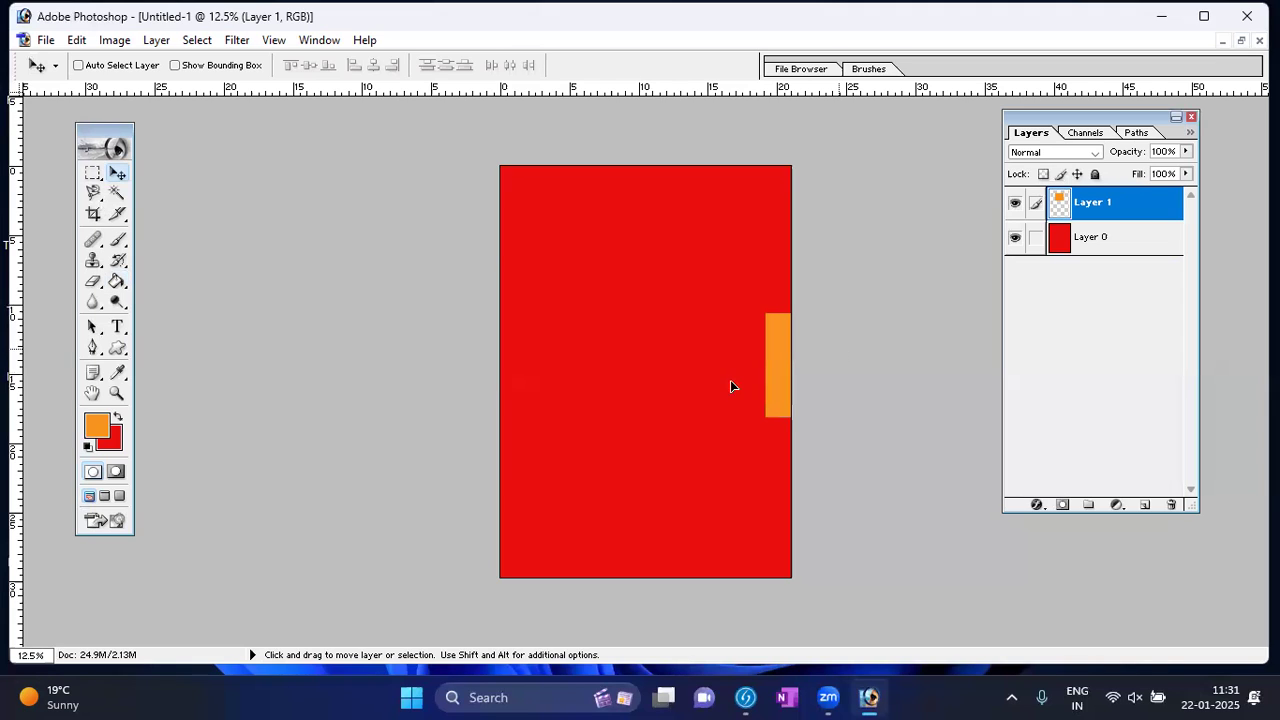
Move the orange rectangle back fully onto the page, into the upper-left part of the canvas
left_click_drag(731, 386, 643, 380)
left_click_drag(657, 314, 623, 293)
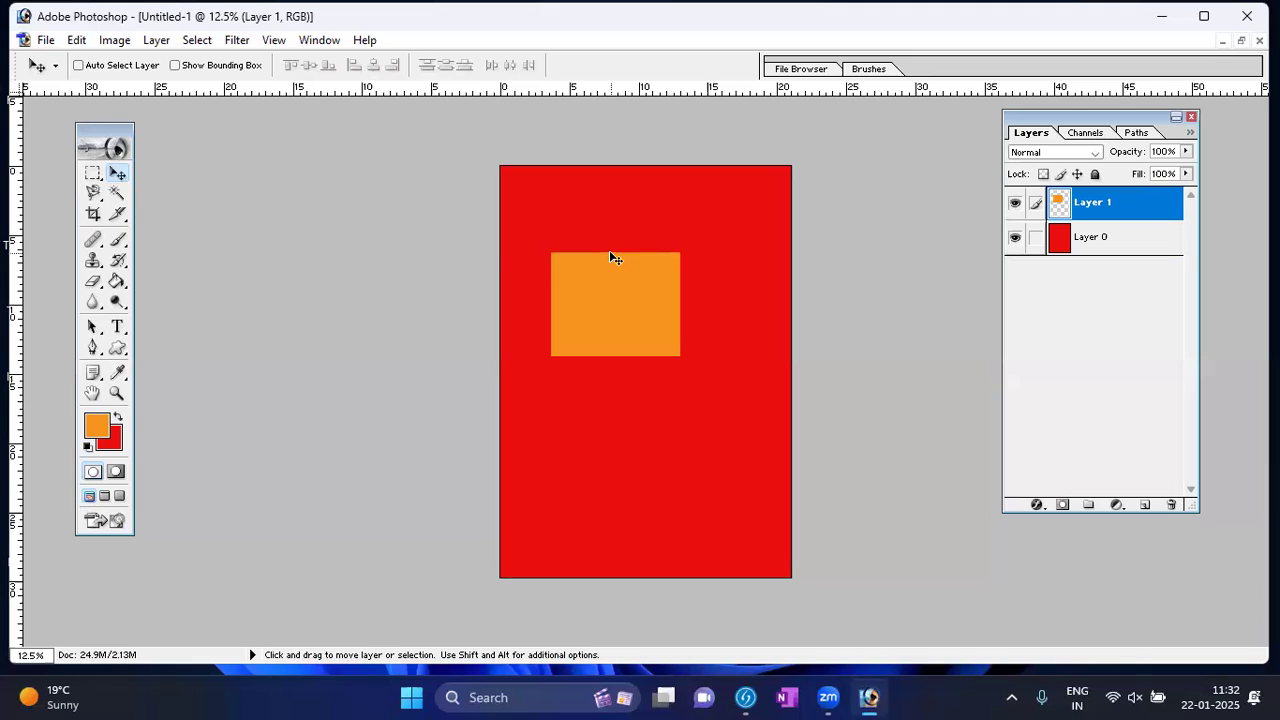
Reset the colours to default, make white the foreground, and fill the area around the orange rectangle on Layer 1 with it
left_click(87, 447)
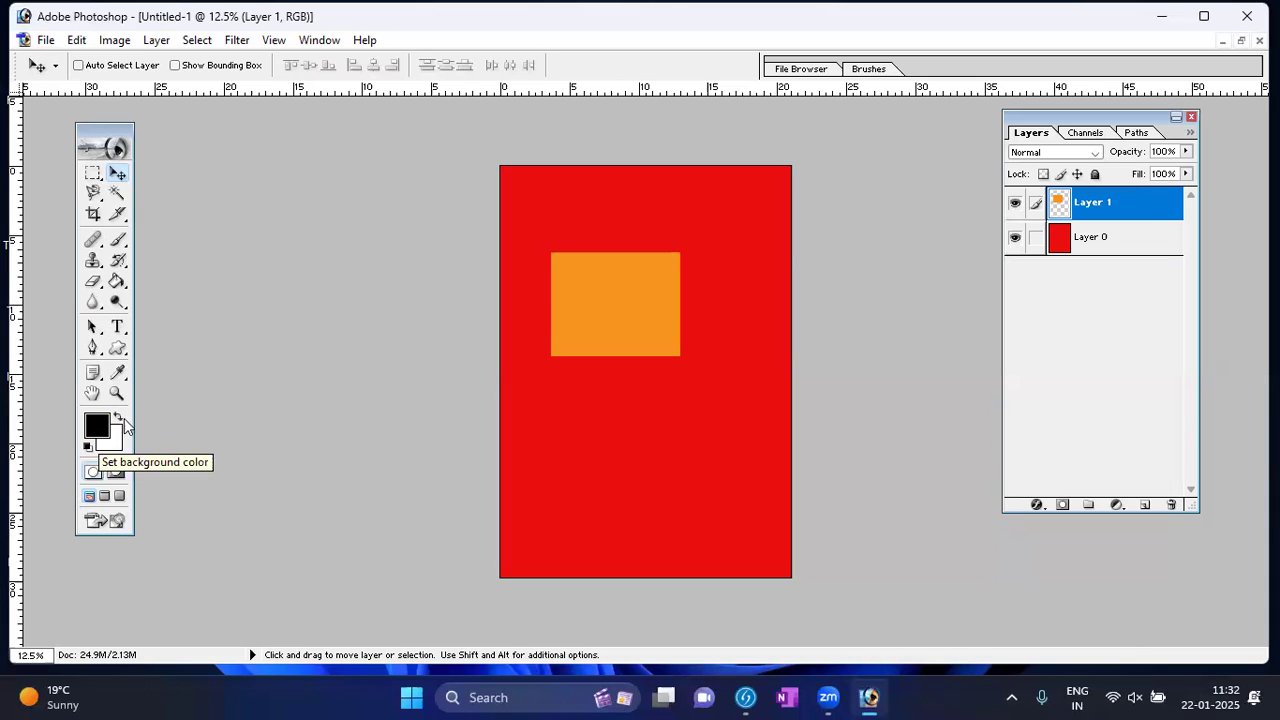
left_click(118, 418)
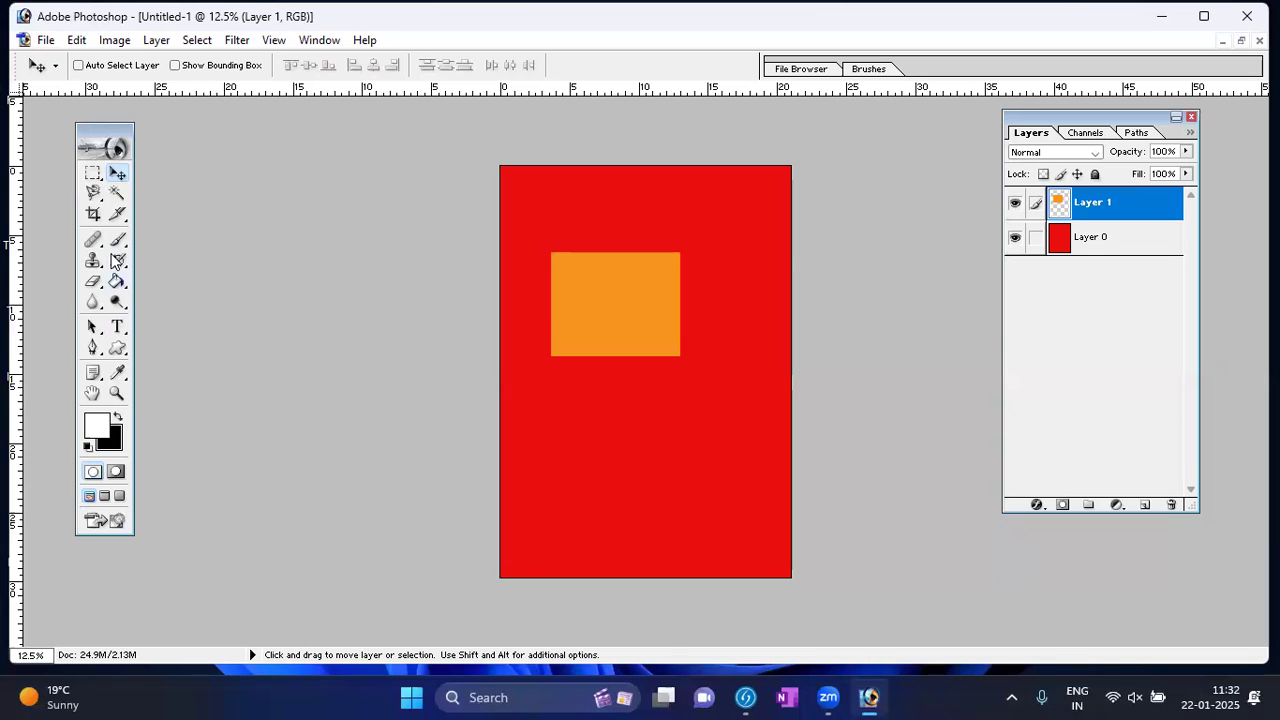
left_click(117, 281)
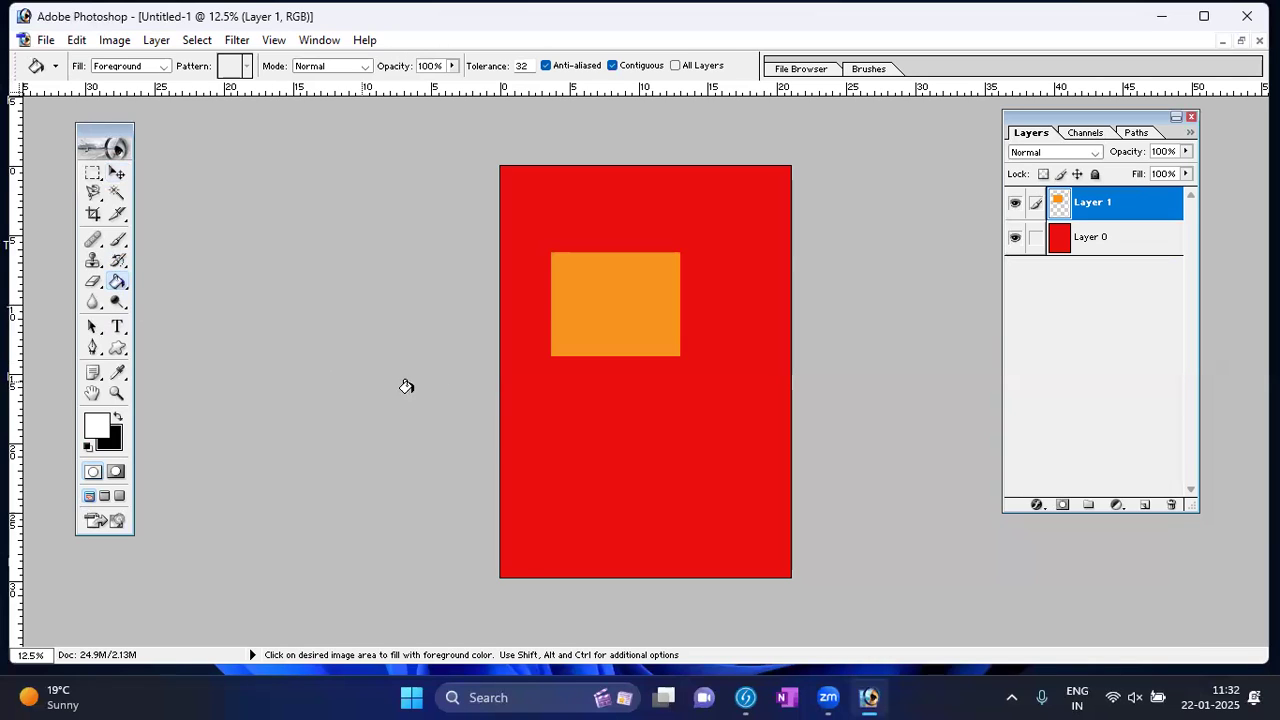
left_click(576, 409)
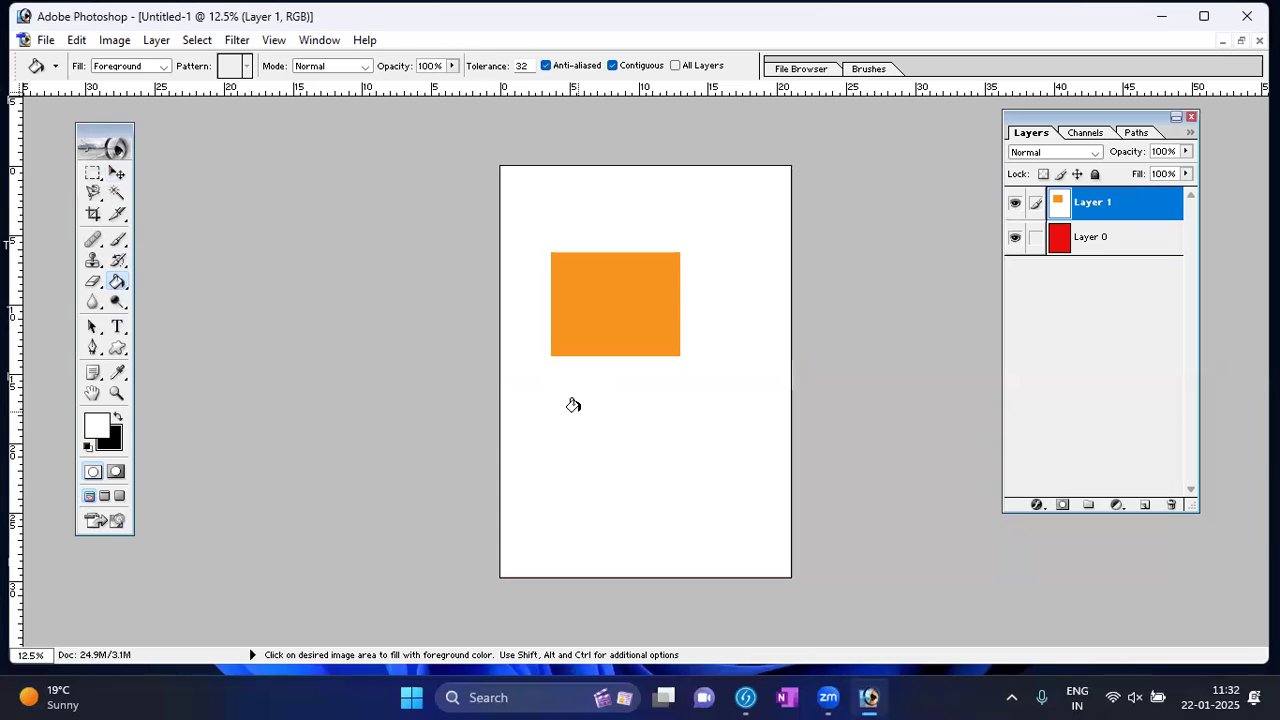
Move Layer 1 diagonally down the page with the Move tool and return it to its original position
left_click(118, 177)
left_click_drag(605, 299, 689, 346)
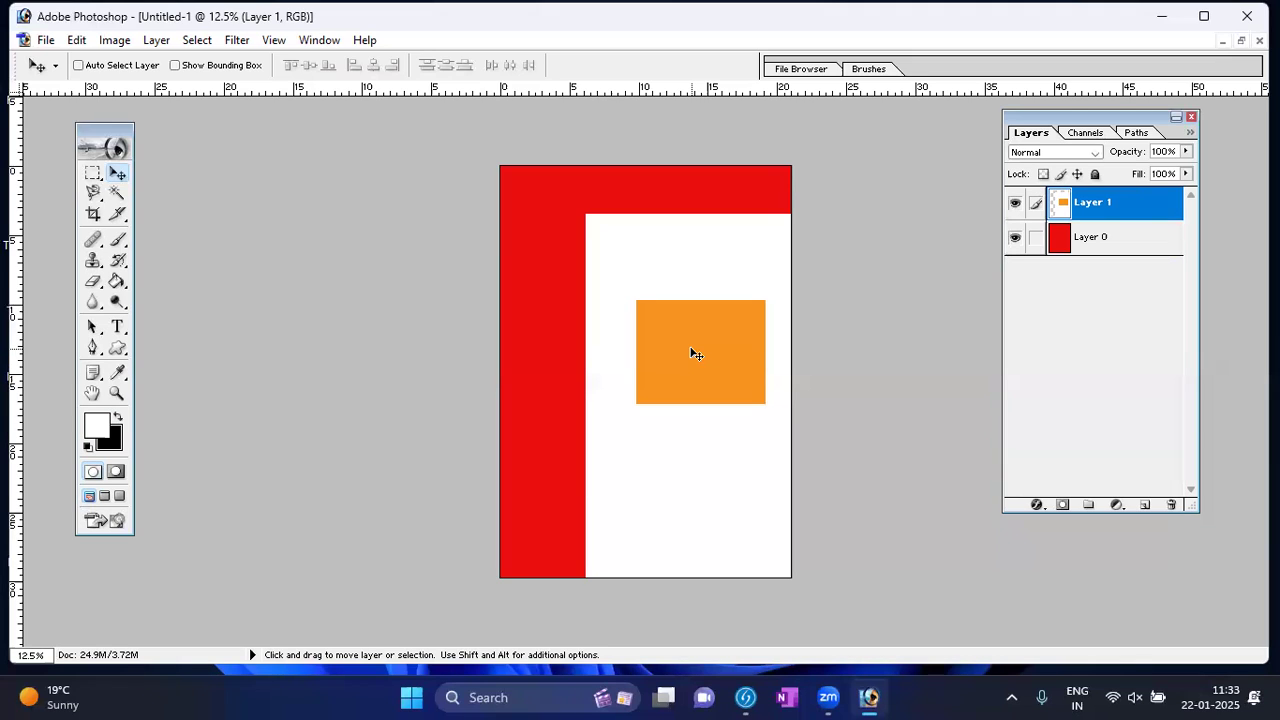
left_click_drag(686, 351, 597, 305)
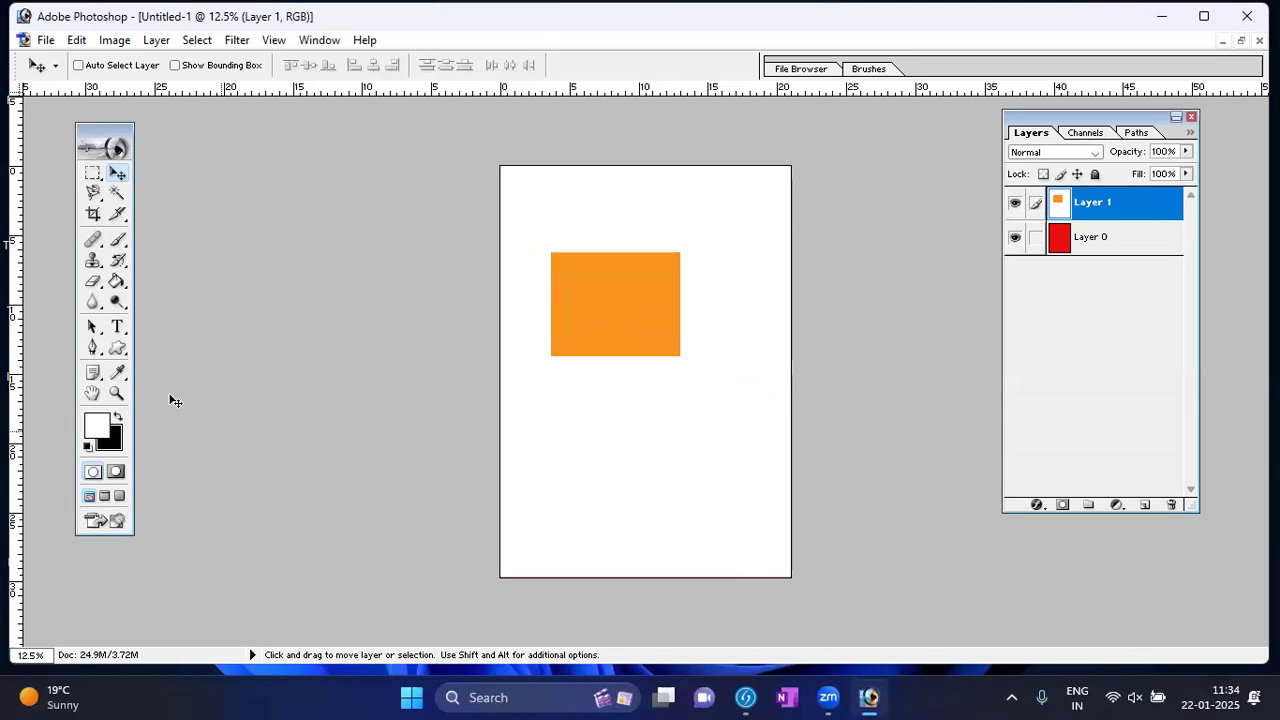
Draw a small upright rectangular selection directly below the orange rectangle's lower-left corner
left_click(92, 173)
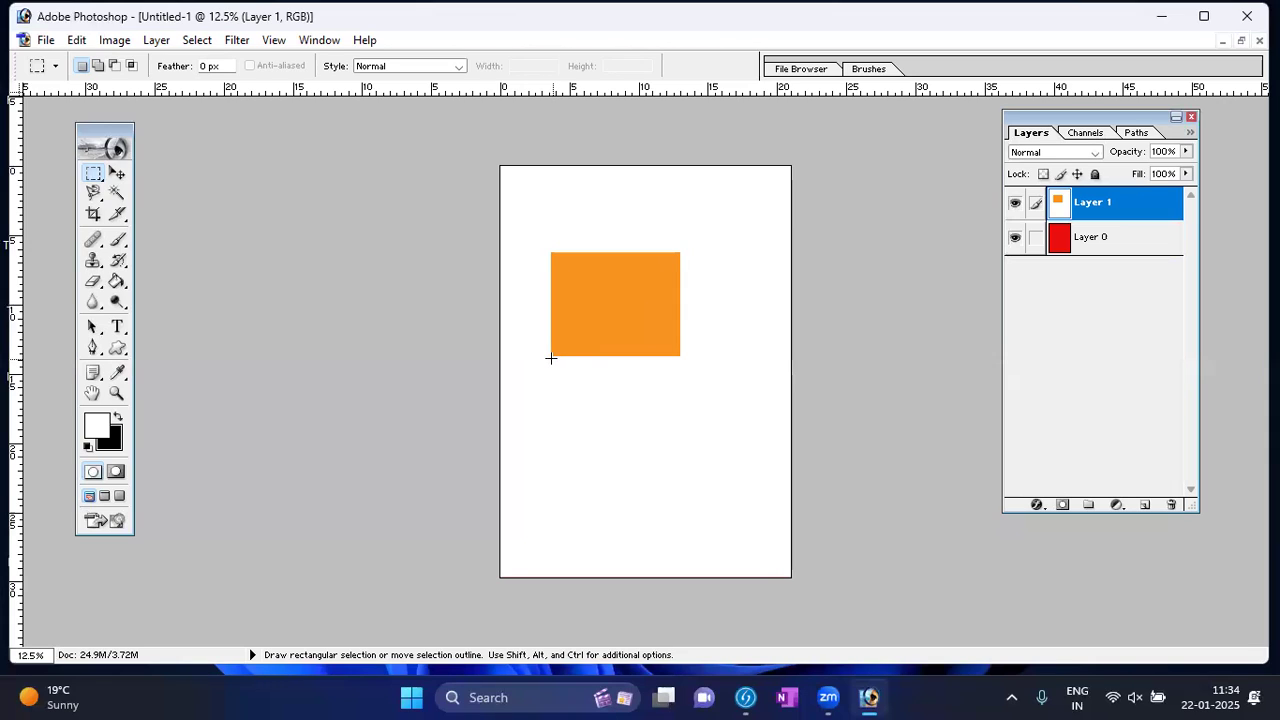
left_click_drag(549, 356, 583, 421)
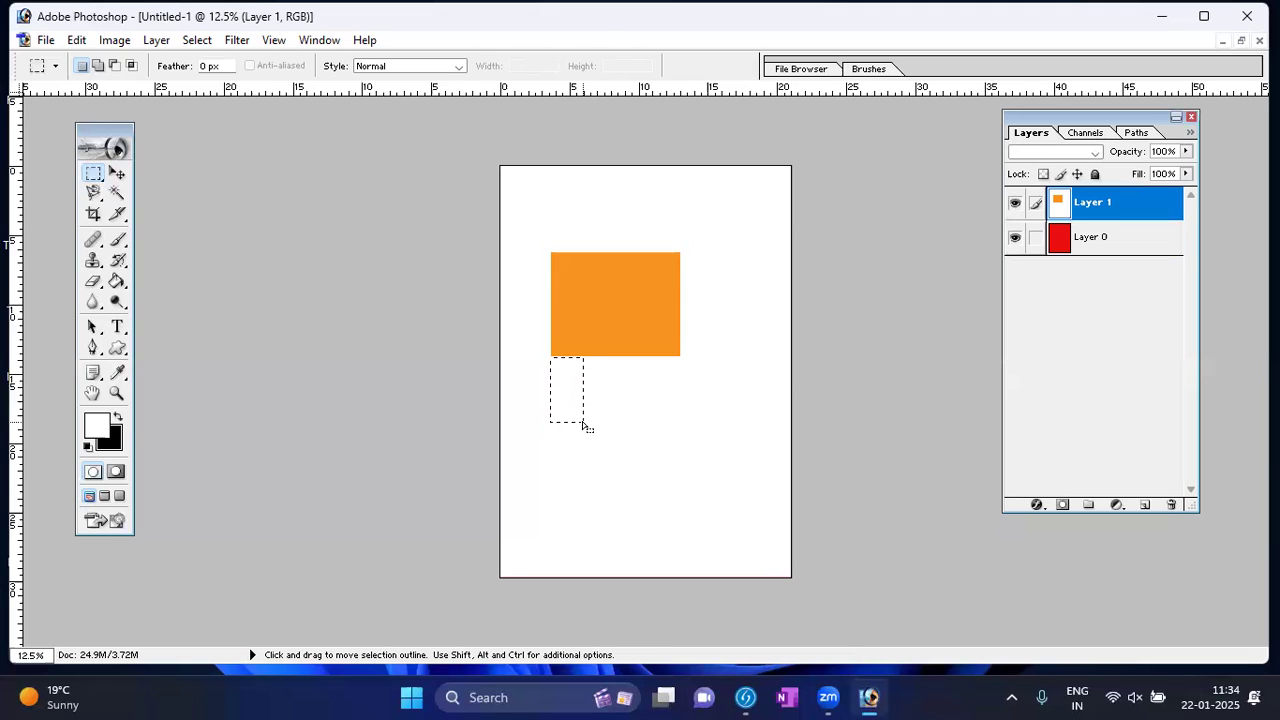
Clear the selected area from Layer 1 and undo the clear
key("Delete")
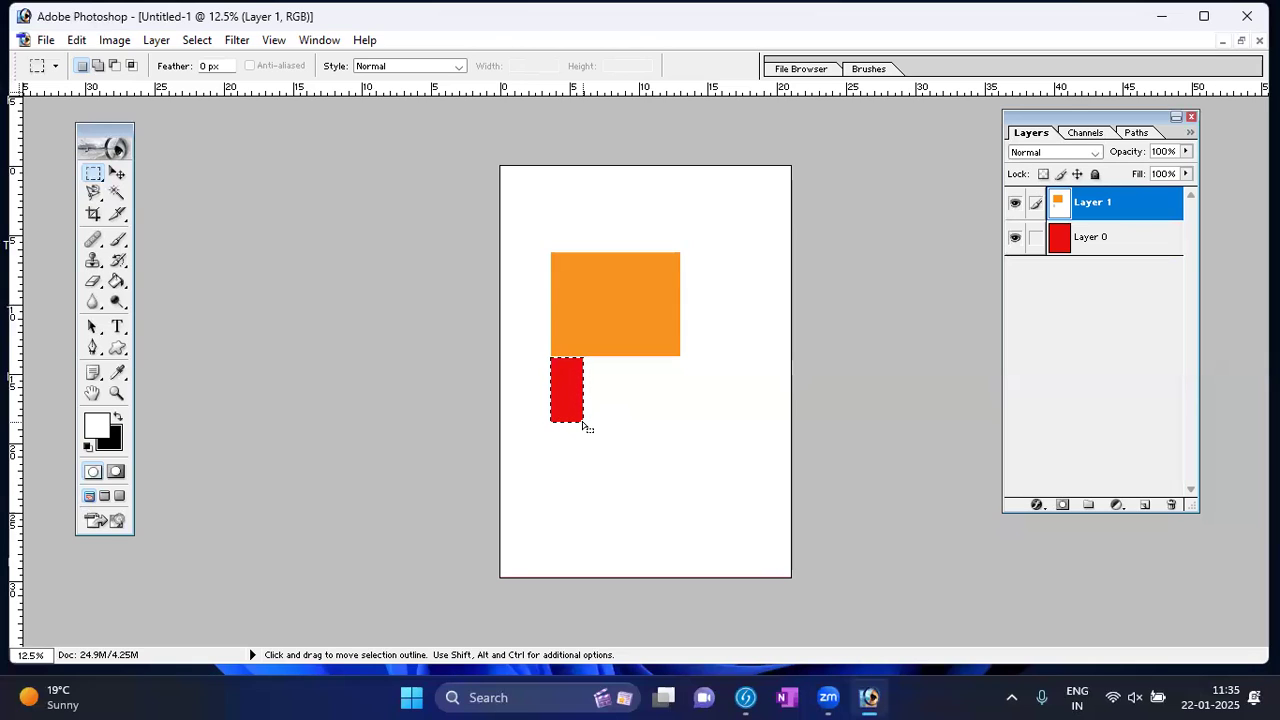
left_click(77, 40)
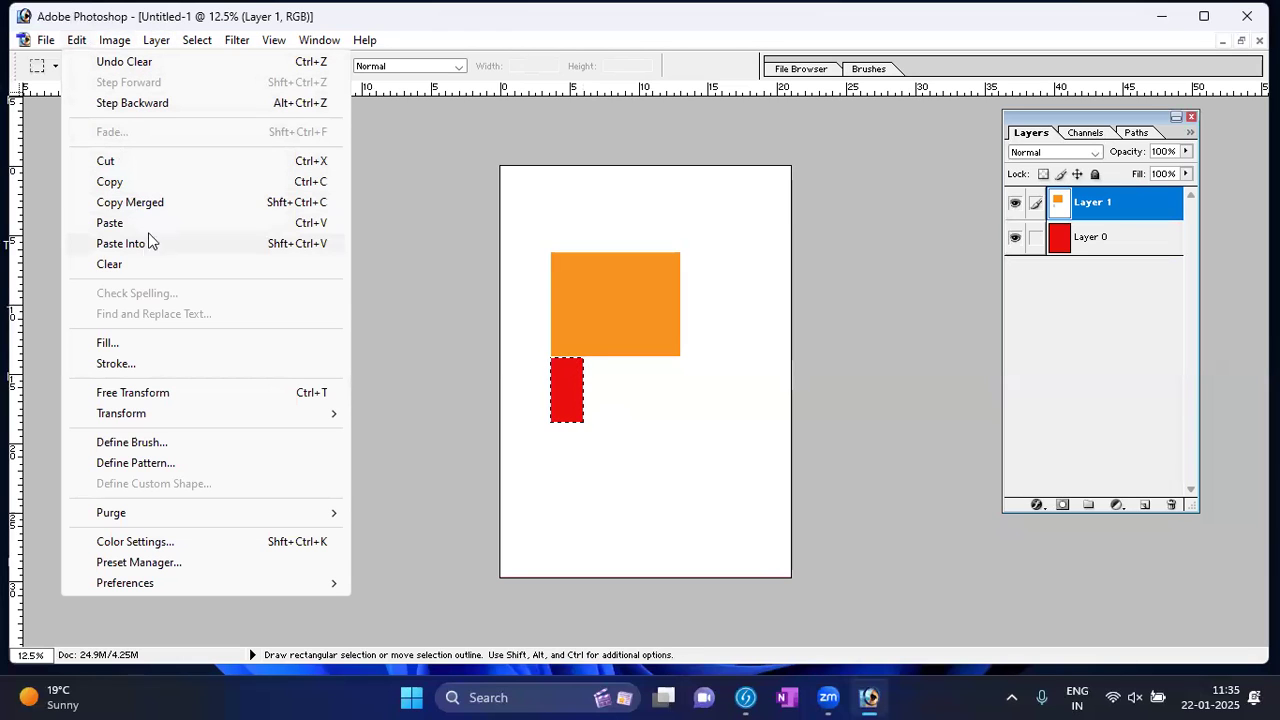
left_click(169, 61)
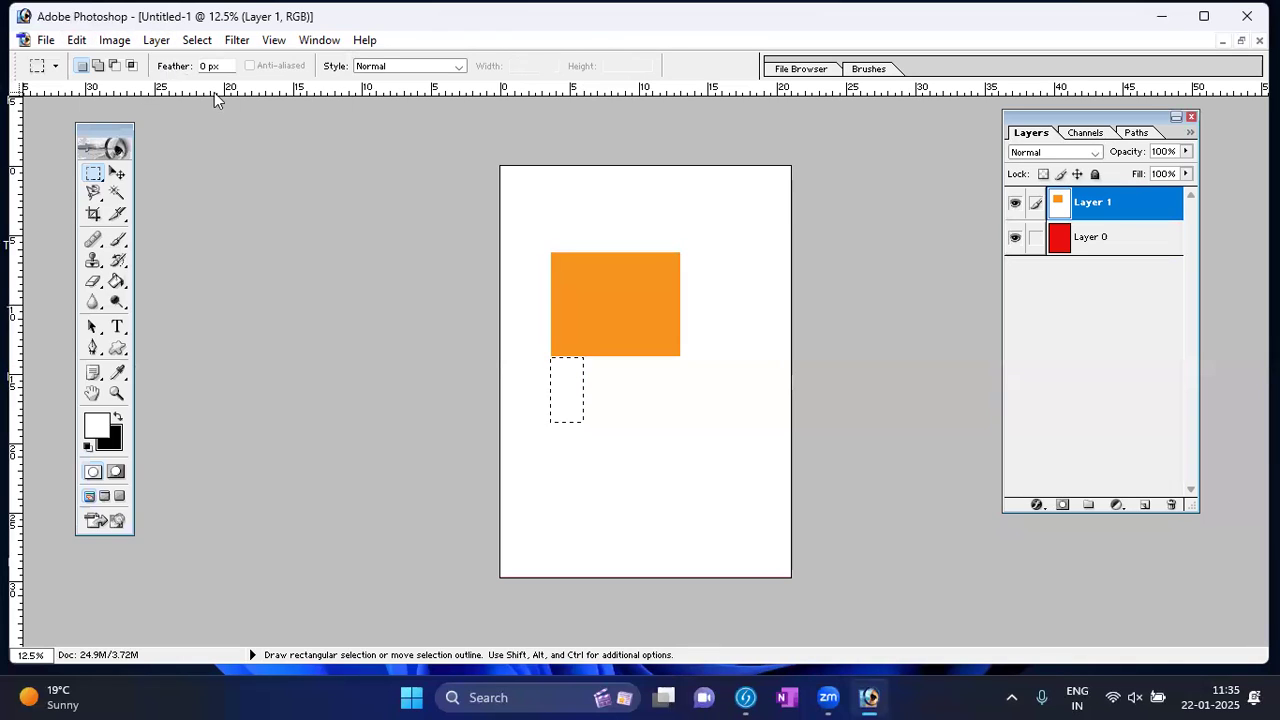
Copy the selected white area to a new layer and move the copy onto the orange rectangle
key("ctrl")
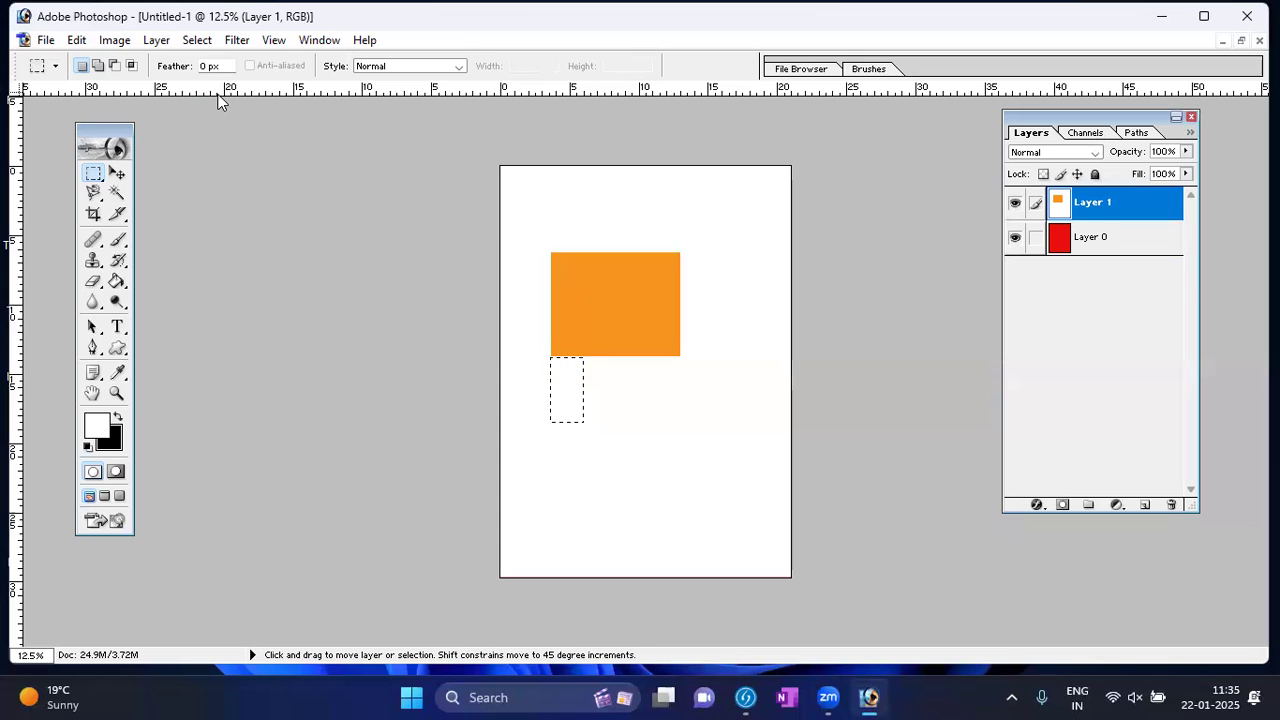
key("ctrl+j")
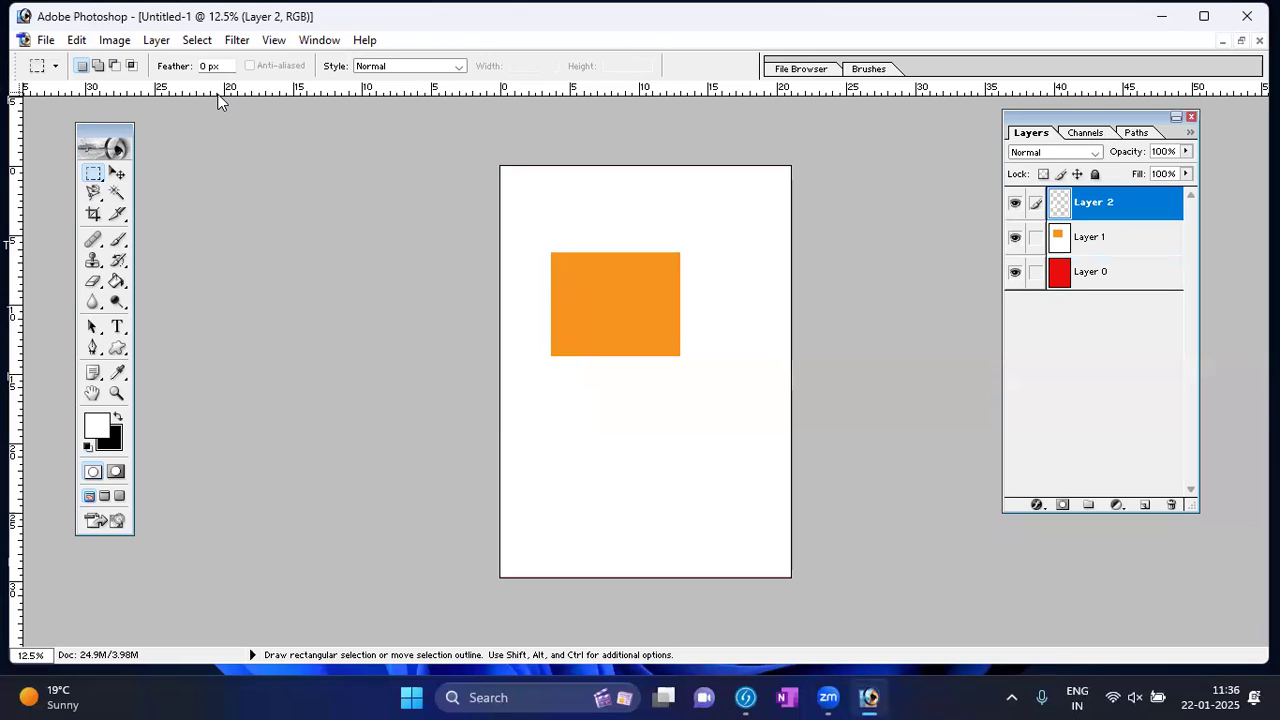
left_click(117, 173)
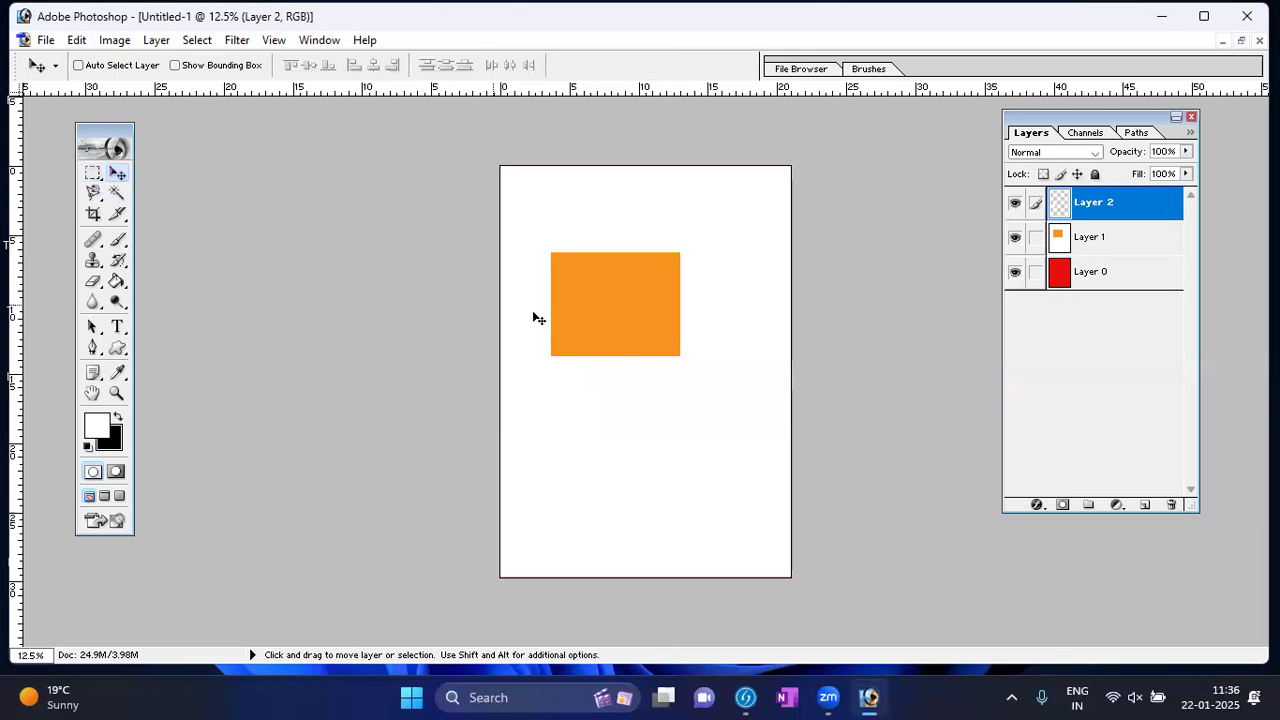
mouse_move(586, 414)
left_mouse_down()
mouse_move(595, 318)
mouse_move(591, 420)
mouse_move(580, 406)
mouse_move(612, 319)
left_mouse_up()
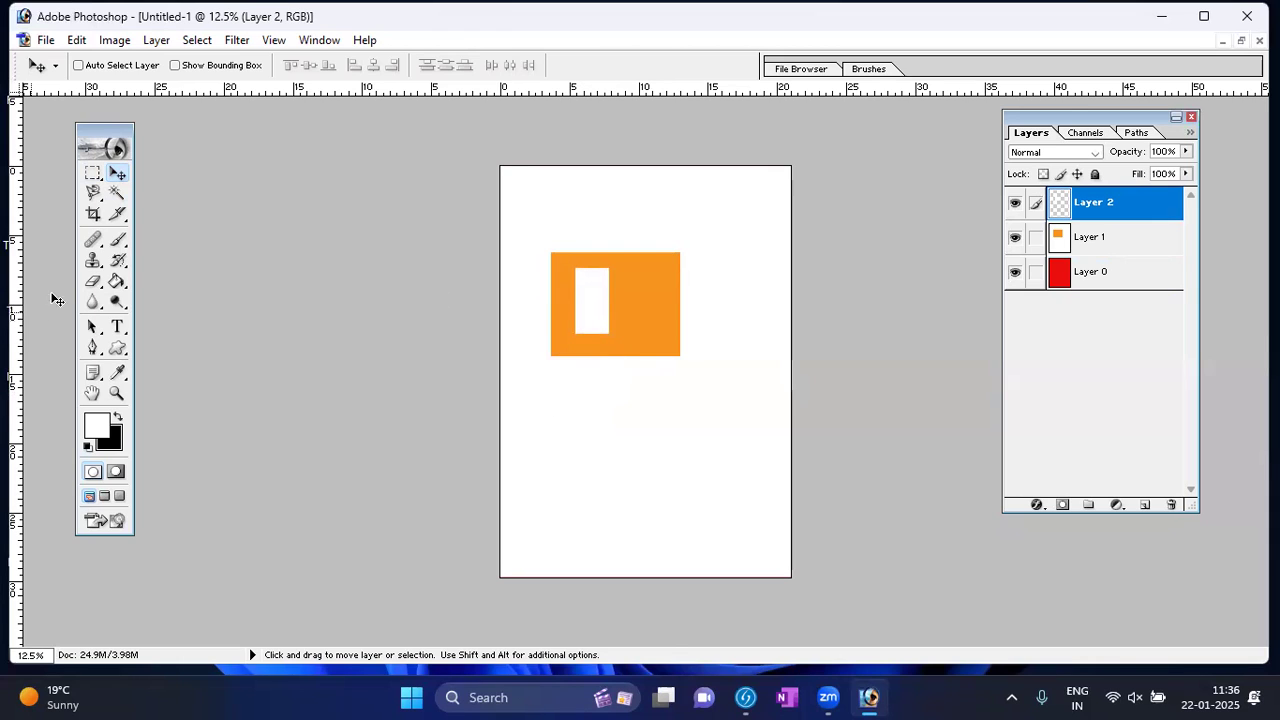
Swap the foreground colour to black and fill the small white rectangle on Layer 2 with the Paint Bucket
left_click(118, 418)
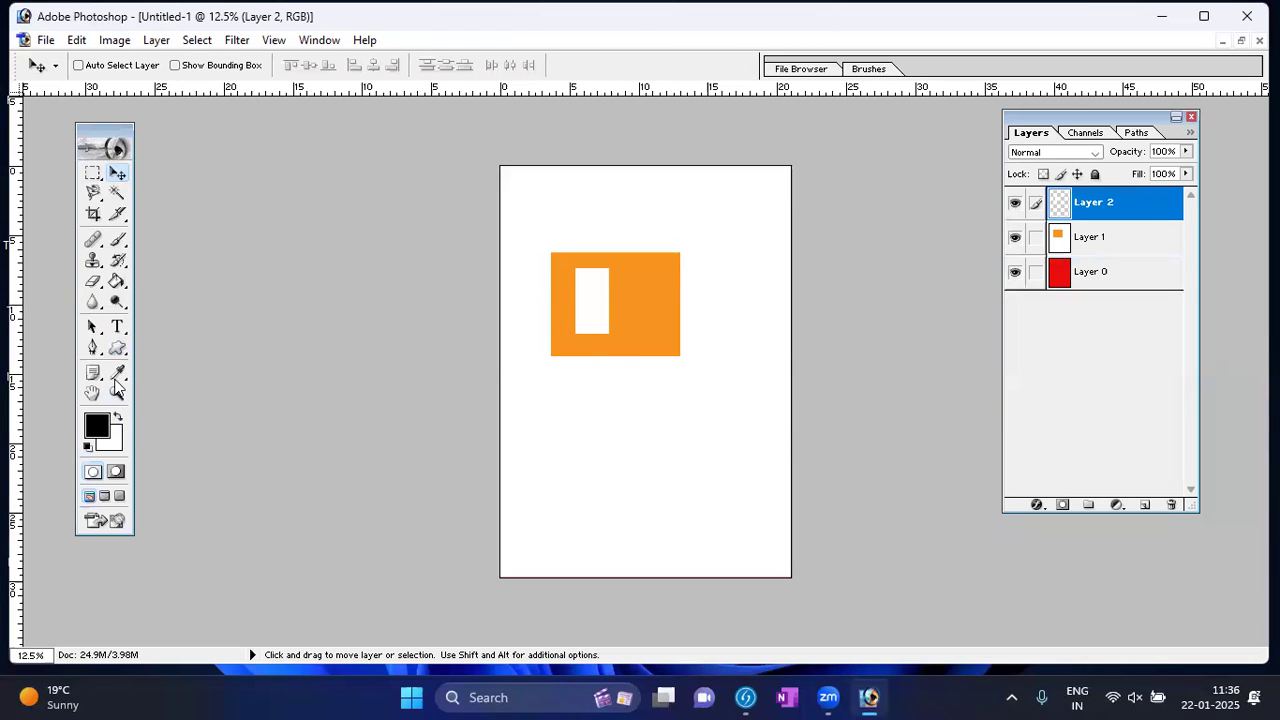
left_click(117, 282)
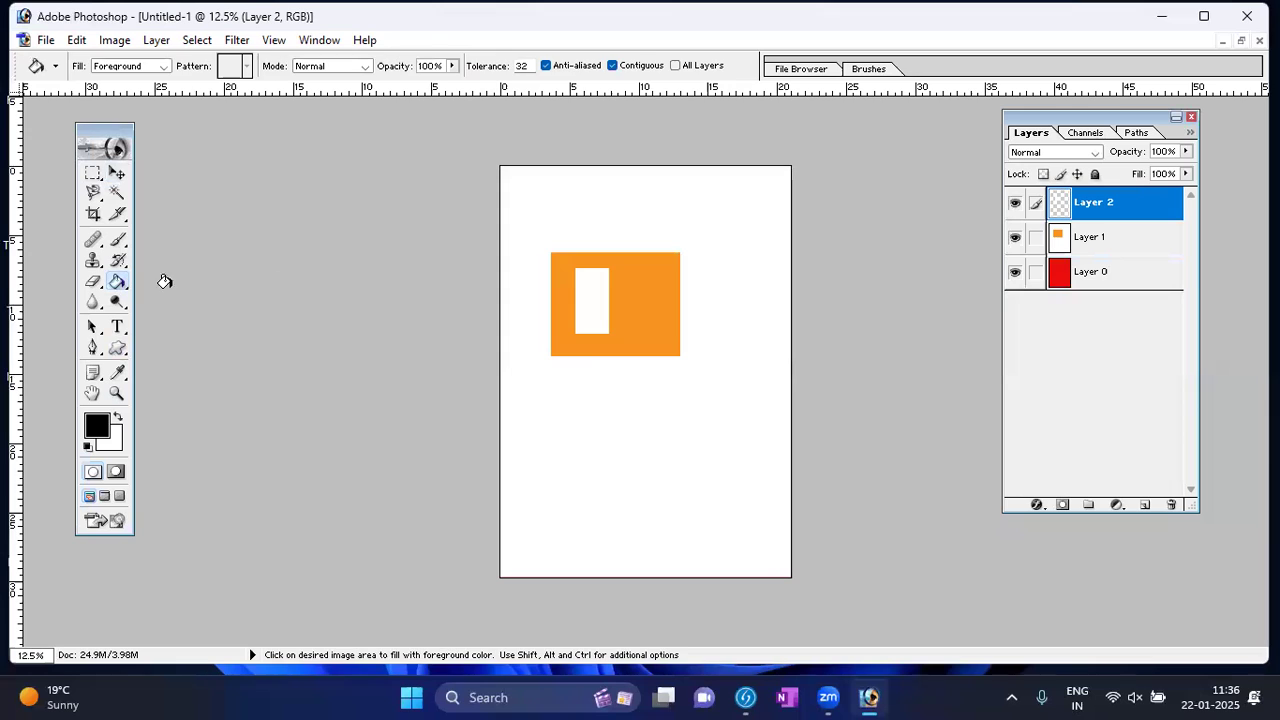
left_click(602, 285)
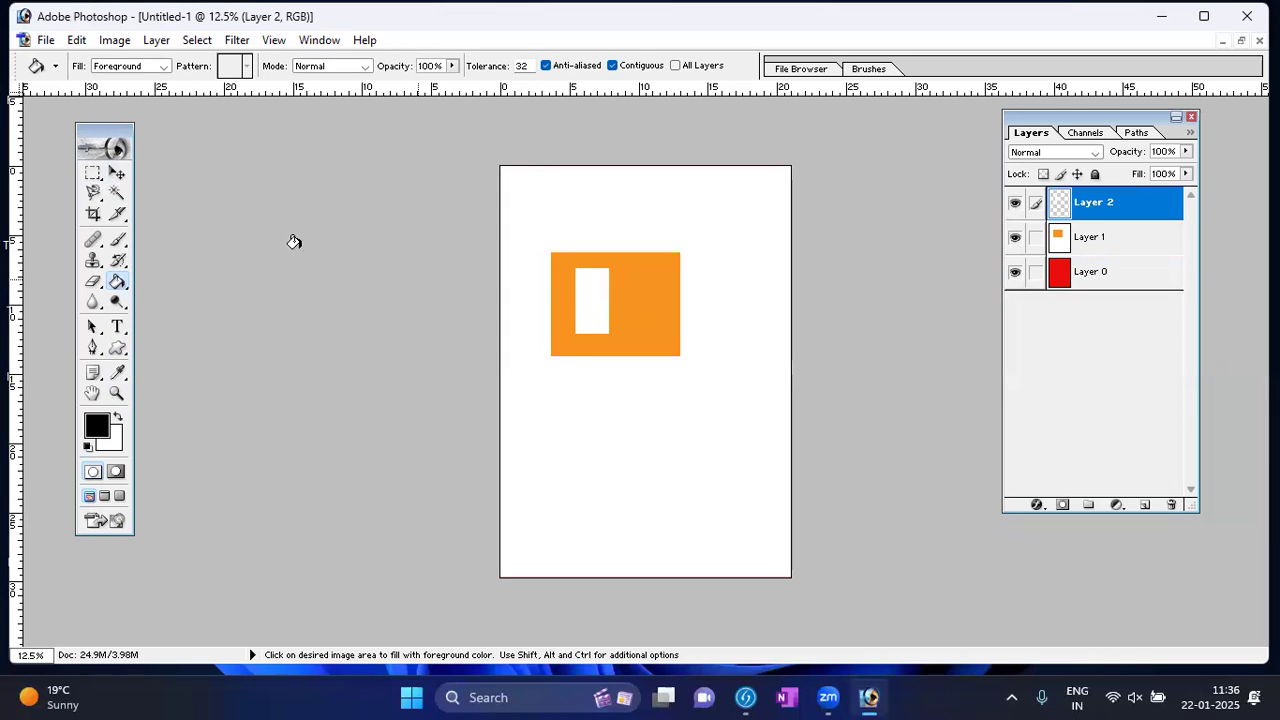
Move the small black rectangle below the orange one and nudge it flush with the orange rectangle's left edge
left_click(117, 174)
left_click_drag(598, 291, 577, 378)
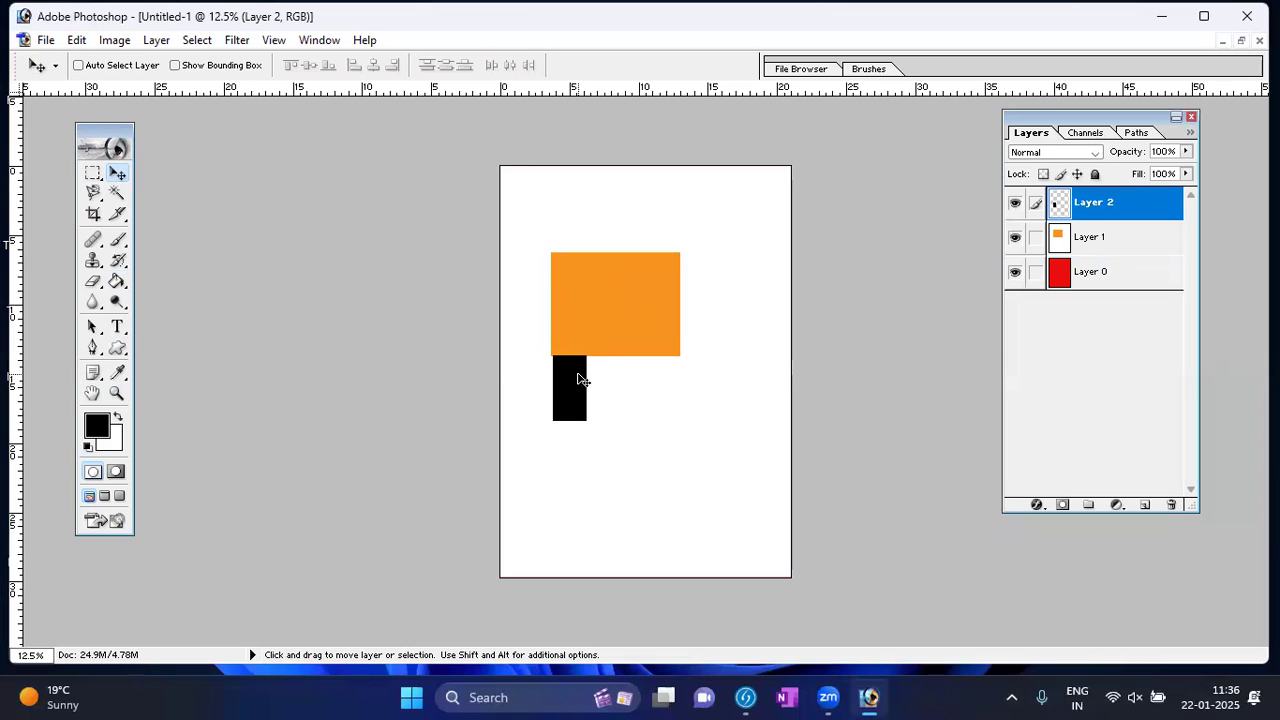
key("Left")
key("Left")
Duplicate the small black rectangle straight across to sit beneath the orange rectangle's lower-right corner
key("shift")
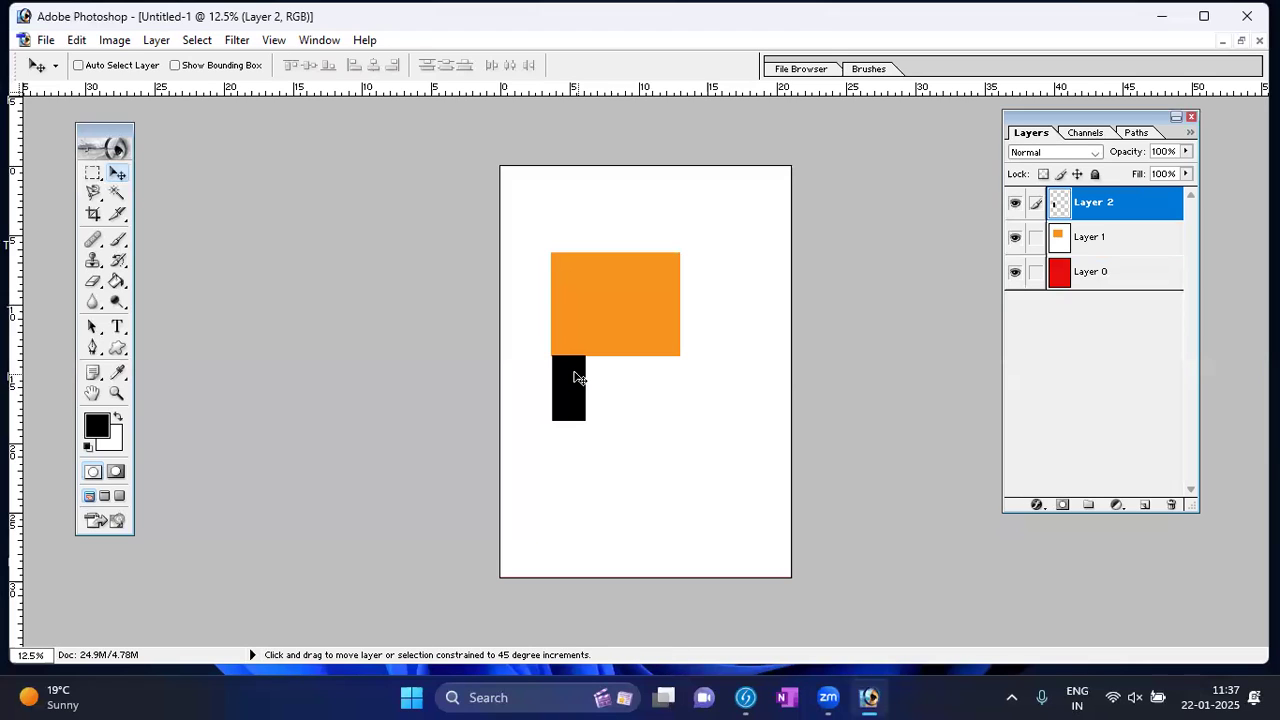
left_click_drag(566, 378, 658, 380)
key("shift+alt")
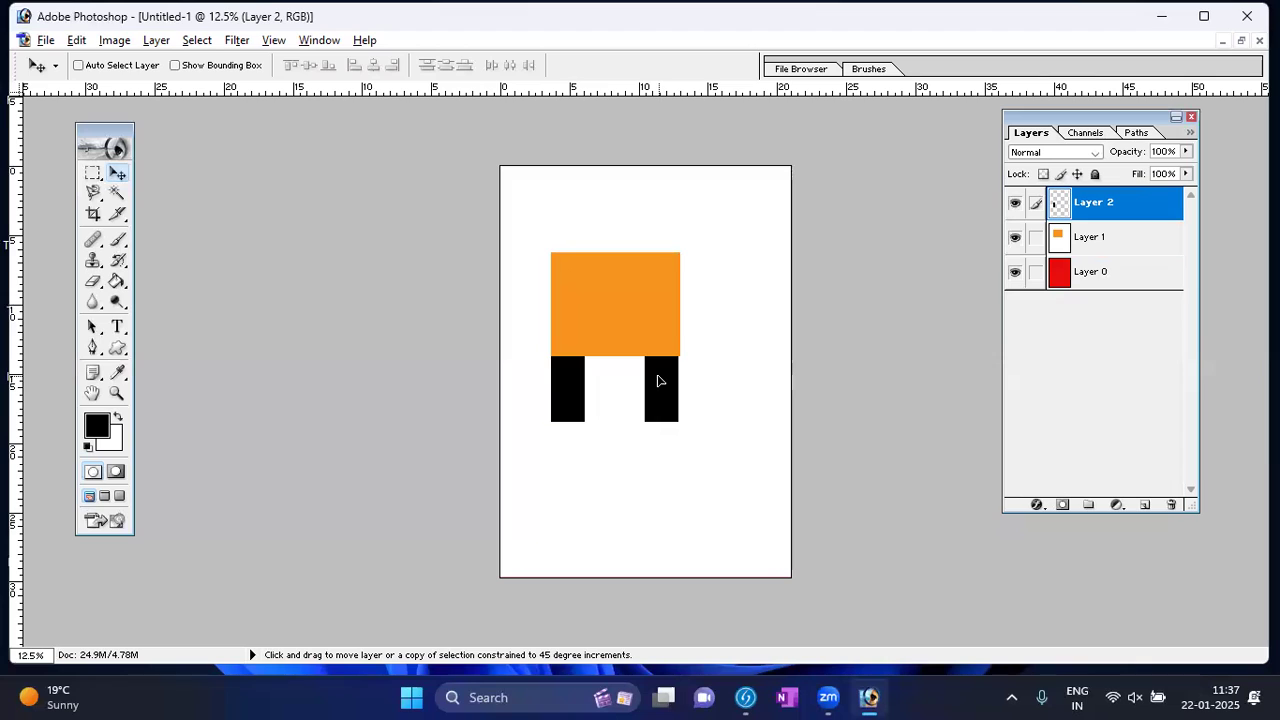
left_click_drag(658, 380, 660, 381)
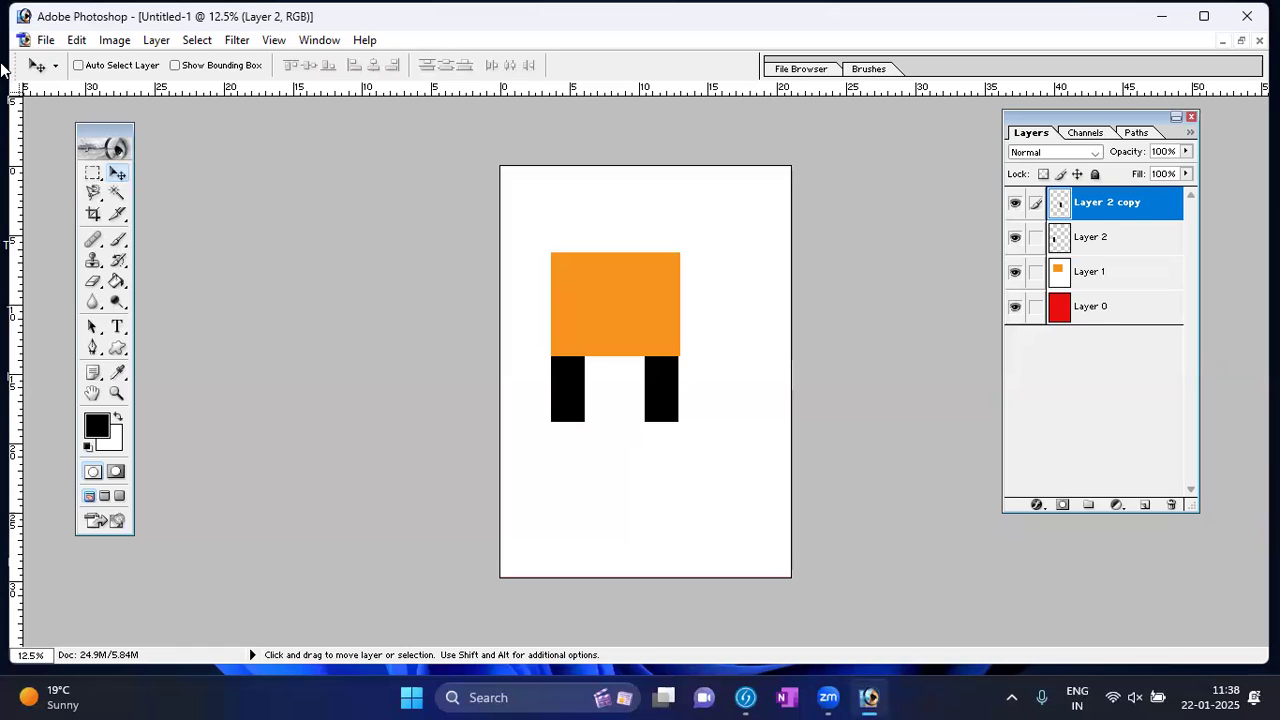
Draw a small flat elliptical selection in the orange rectangle's upper-left area and try to copy it from Layer 2 copy
left_click_drag(93, 173, 195, 191)
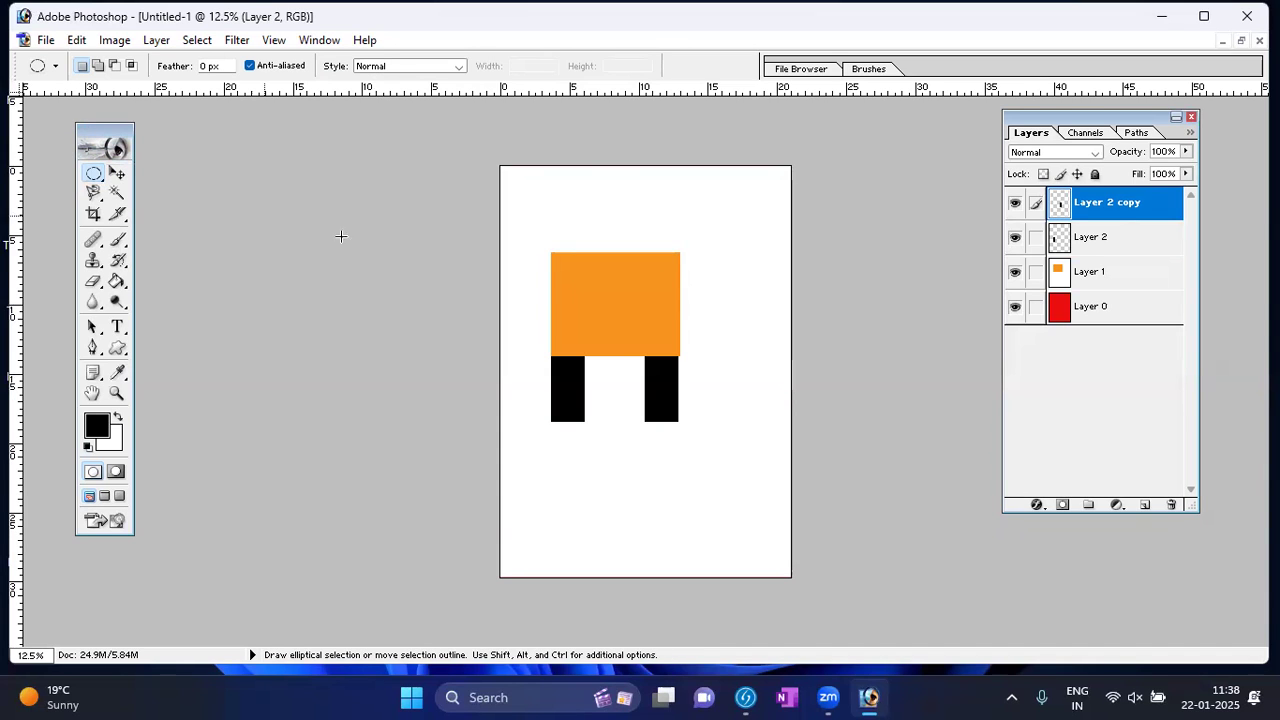
left_click_drag(560, 282, 597, 296)
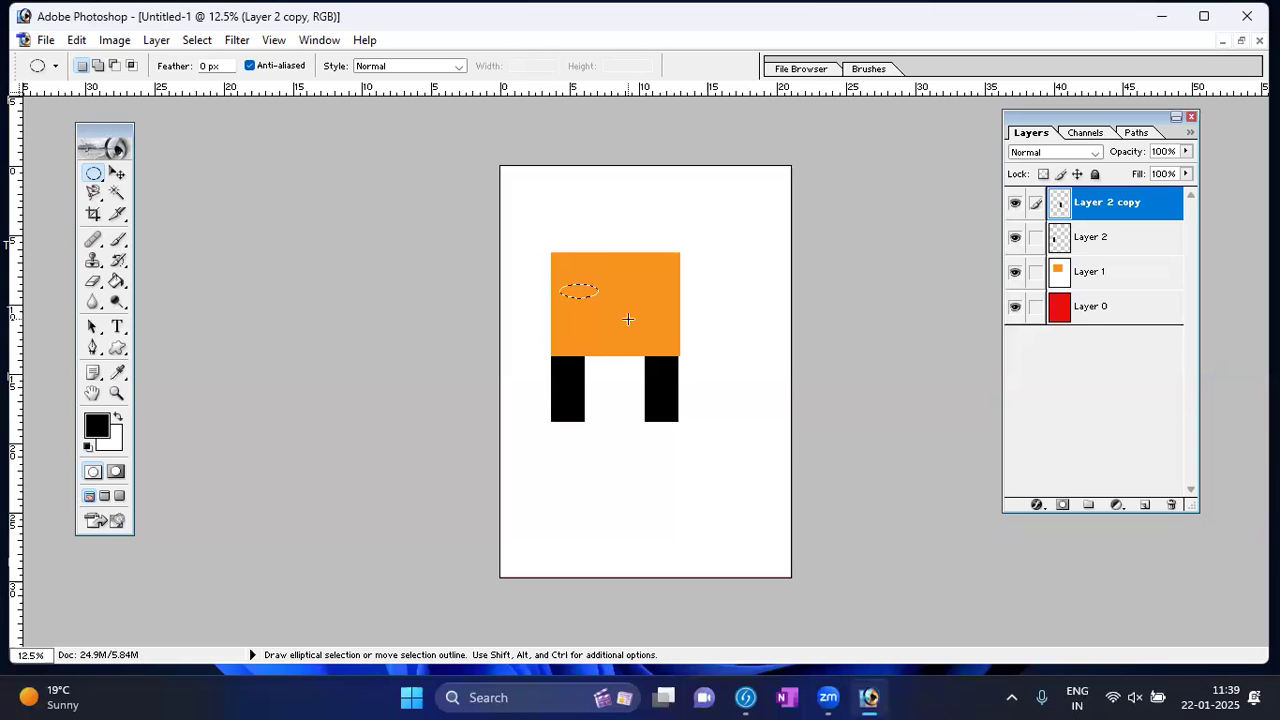
key("ctrl+c")
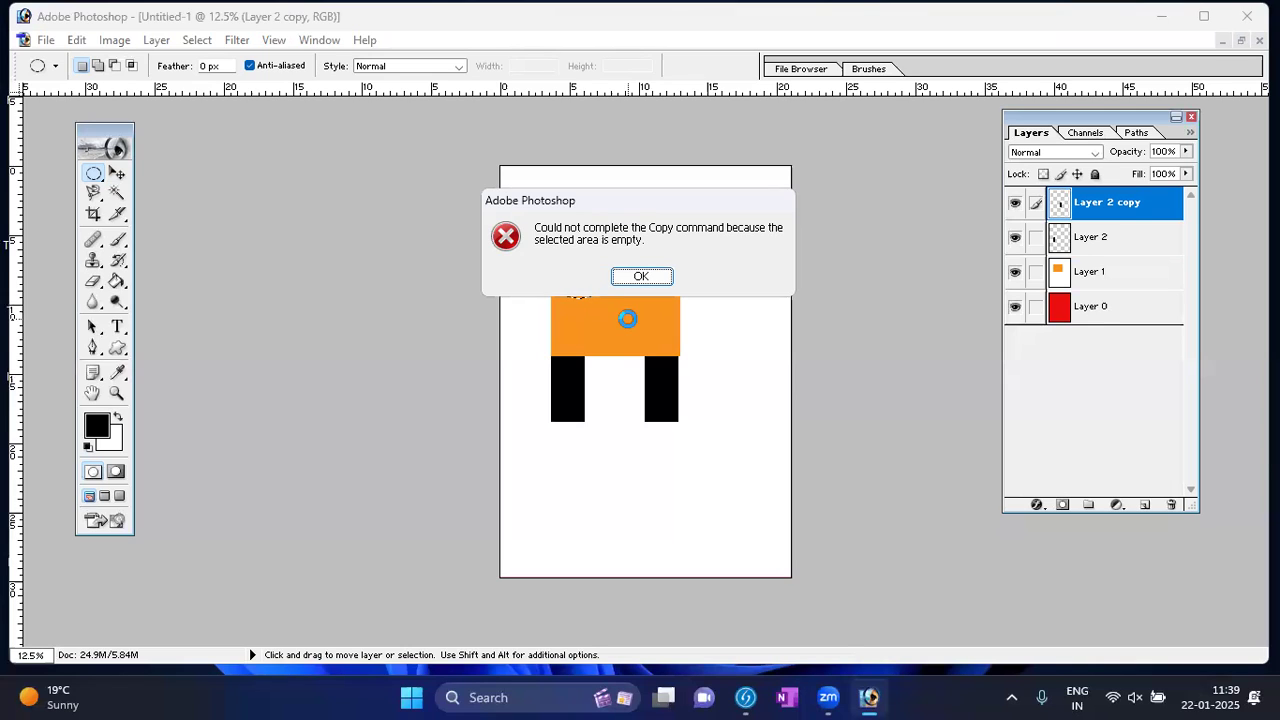
left_click(659, 275)
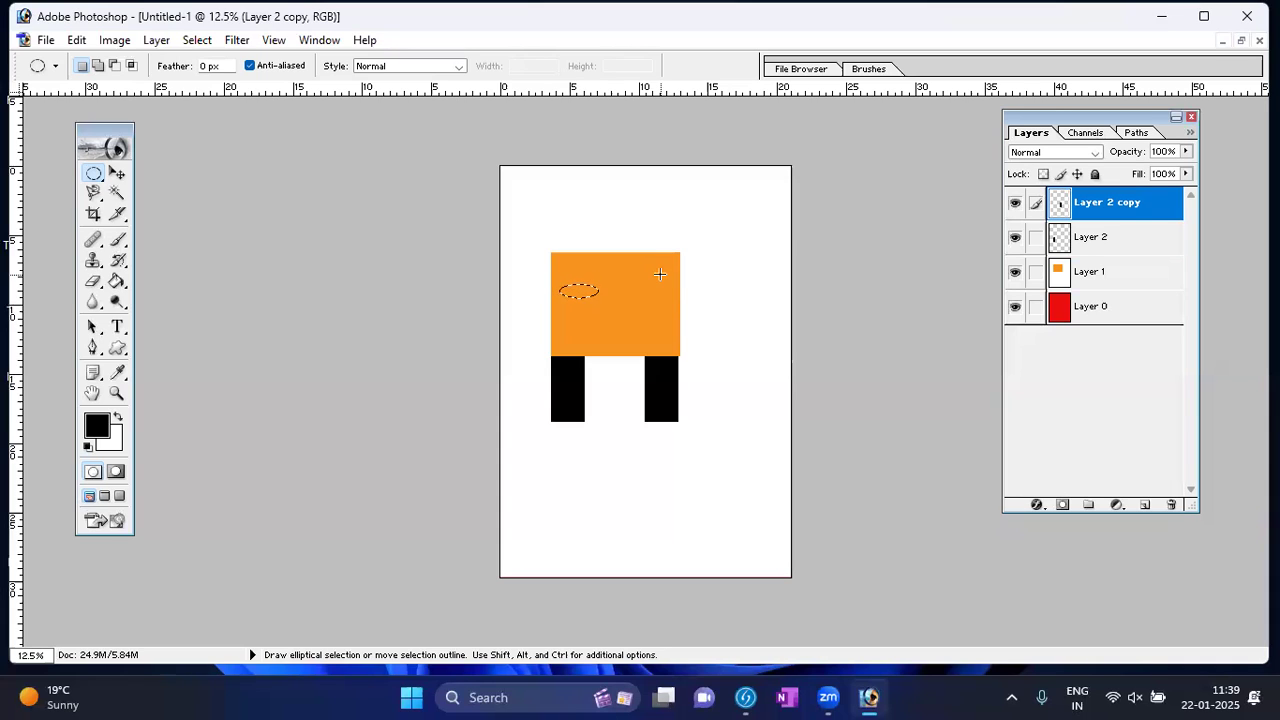
Make Layer 1 the active layer and copy its elliptical selection to a new layer
left_click(117, 173)
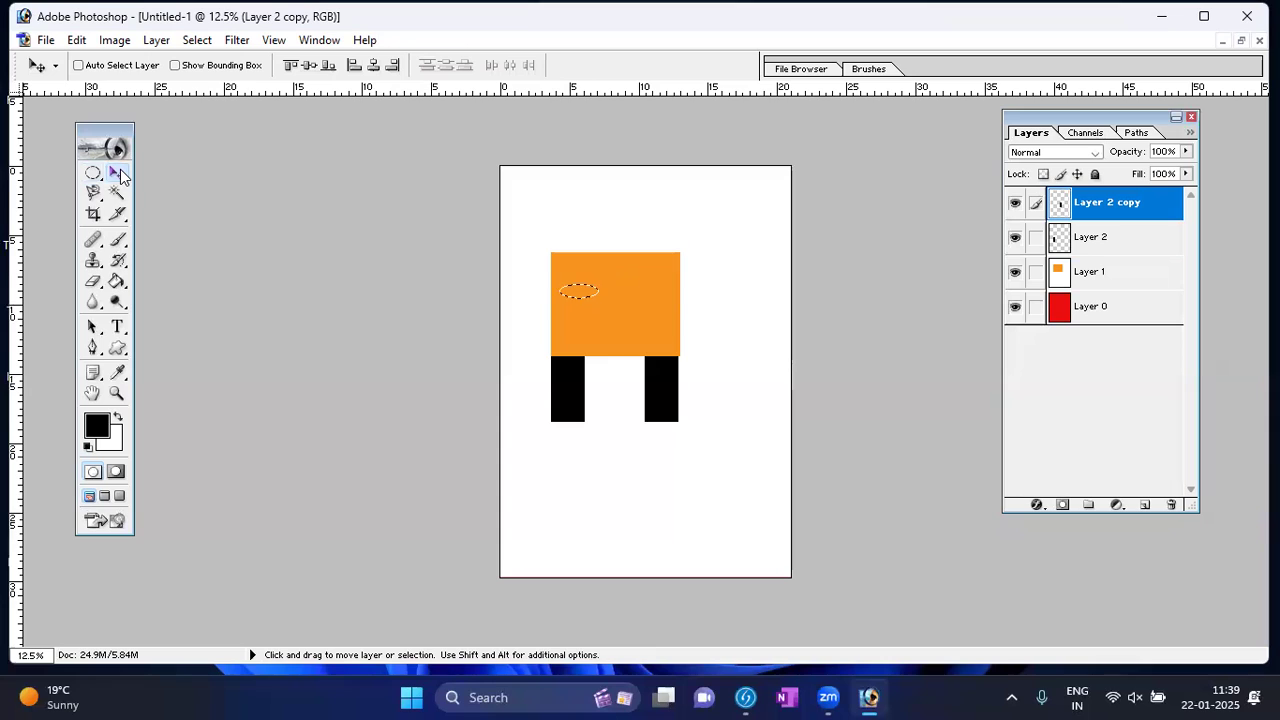
right_click(650, 272)
left_click(666, 289)
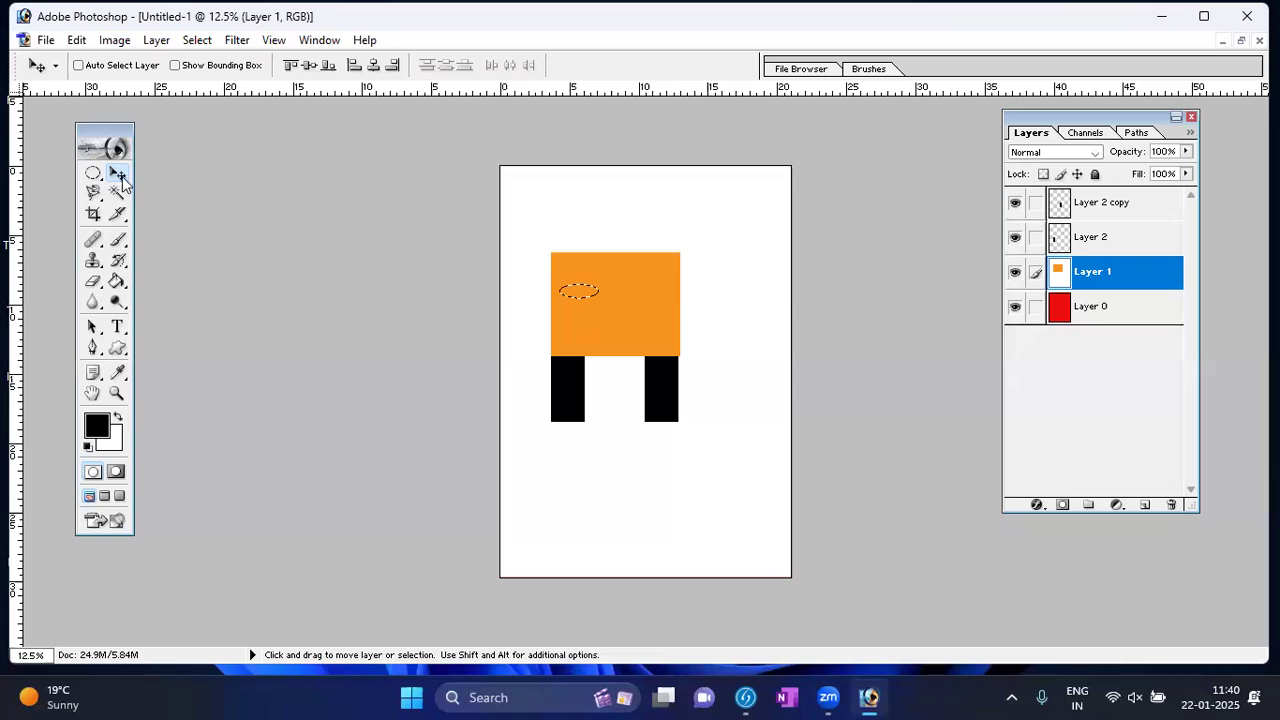
right_click(607, 290)
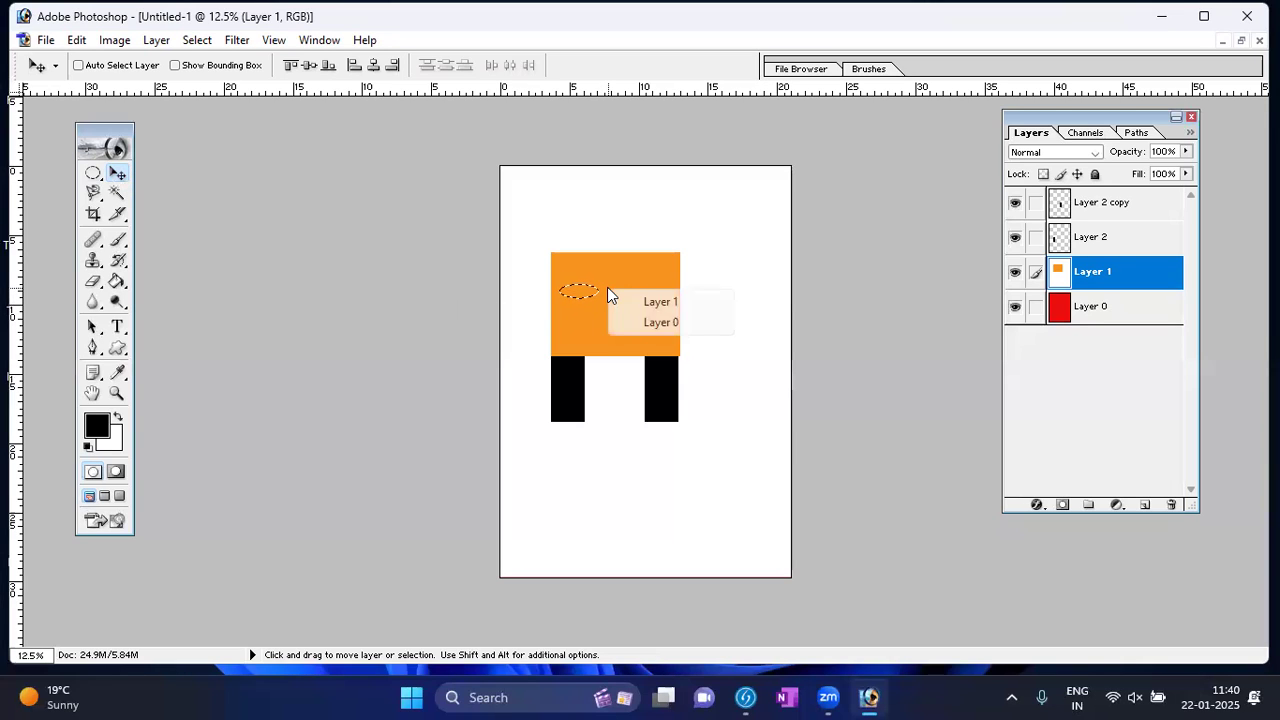
left_click(667, 304)
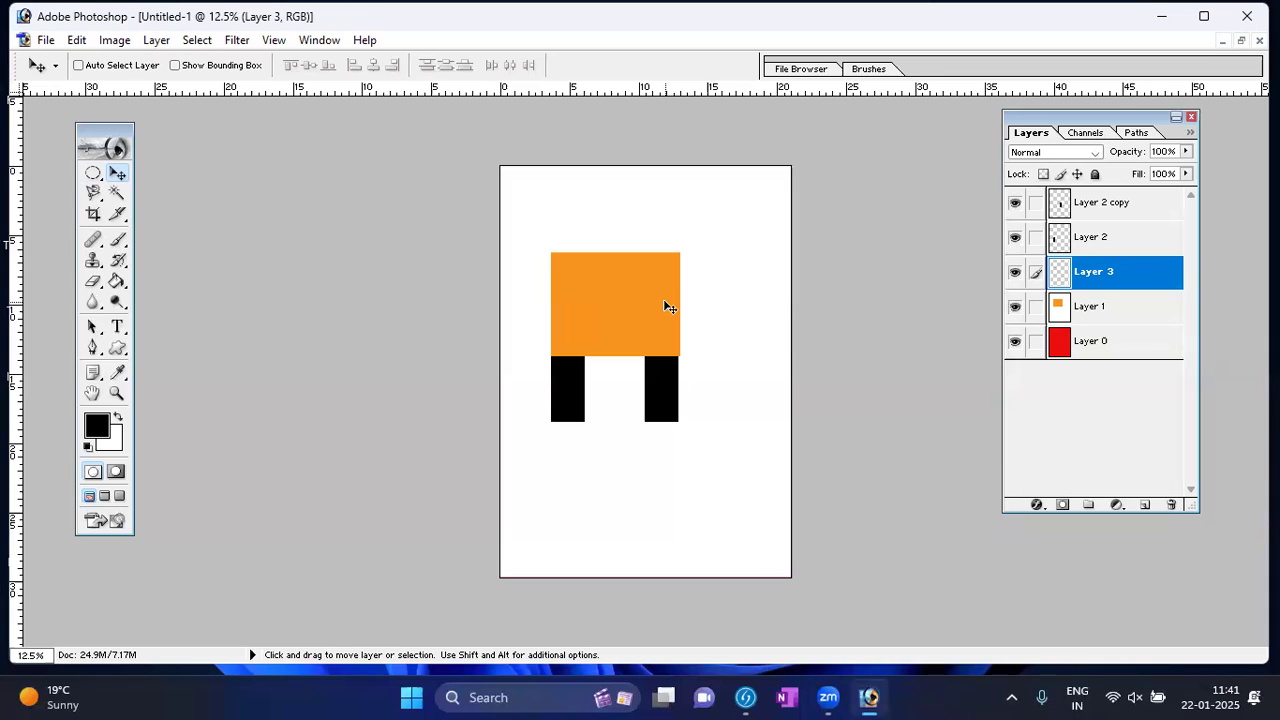
Move the ellipse on Layer 3 above the orange rectangle and fill it with black using the Paint Bucket
left_click_drag(570, 310, 586, 235)
left_click(117, 281)
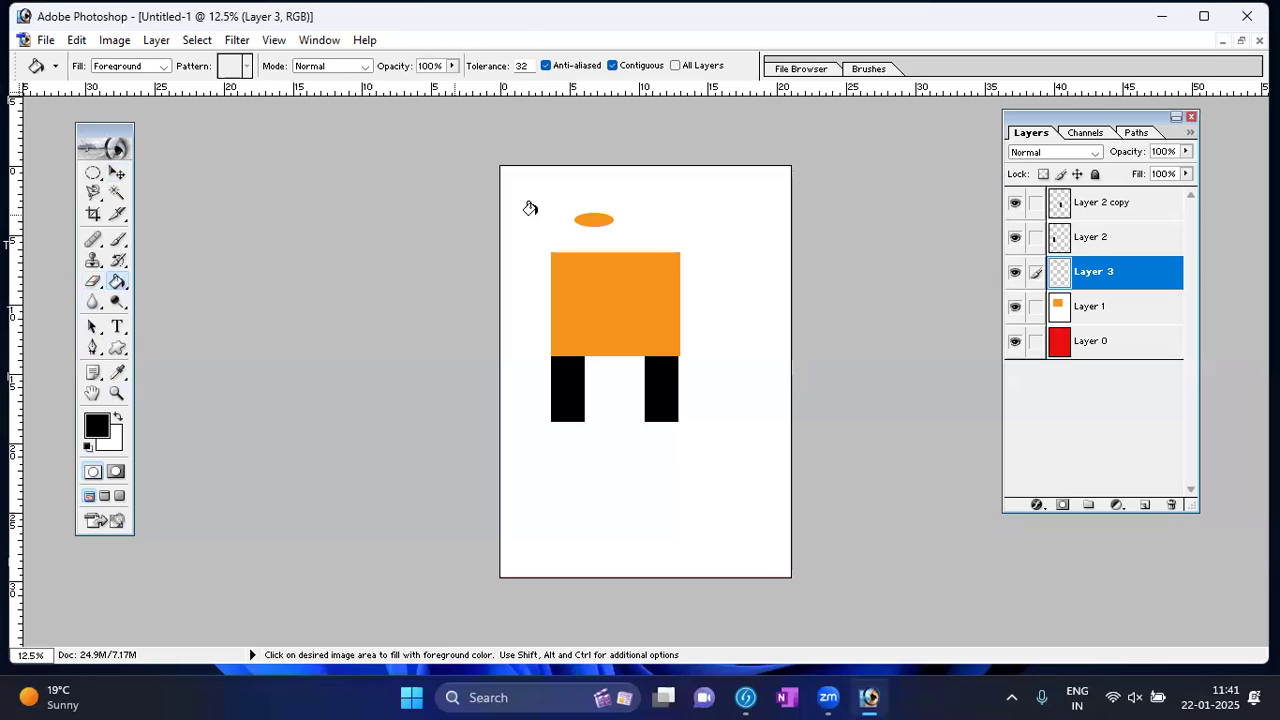
left_click(592, 221)
Move the black ellipse onto the upper-left area of the orange rectangle
left_click(118, 174)
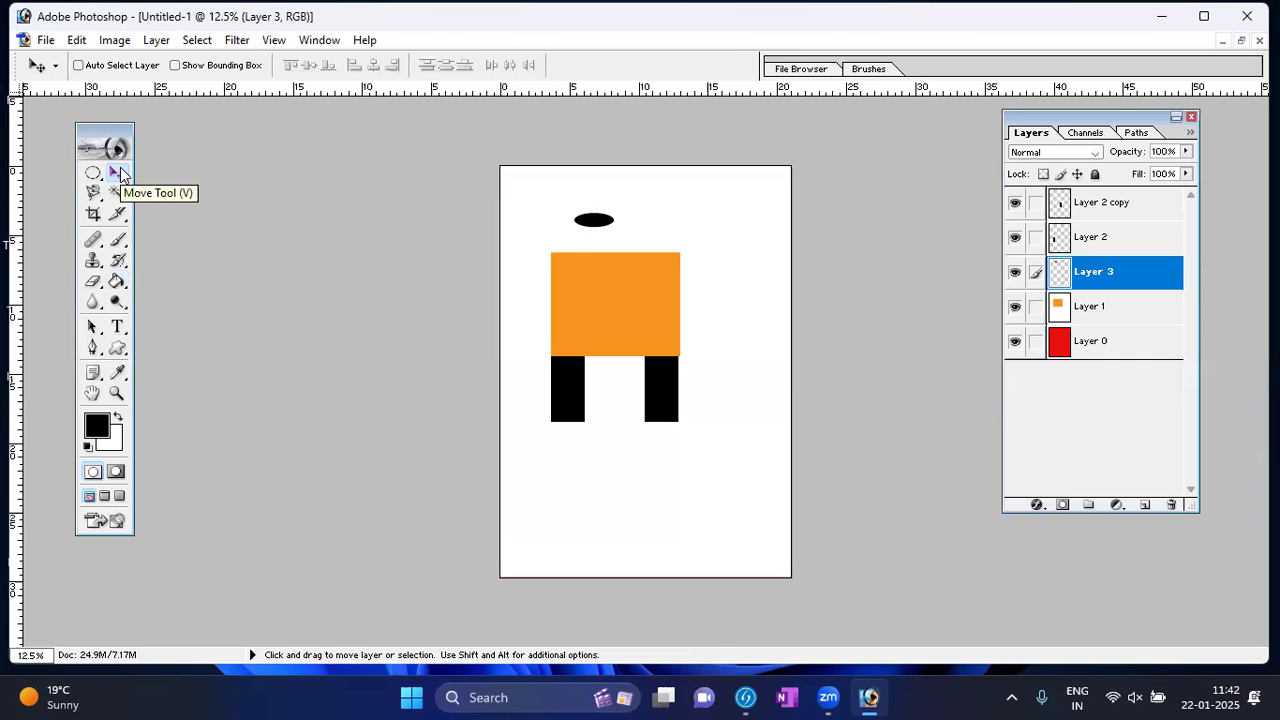
left_click_drag(607, 220, 596, 286)
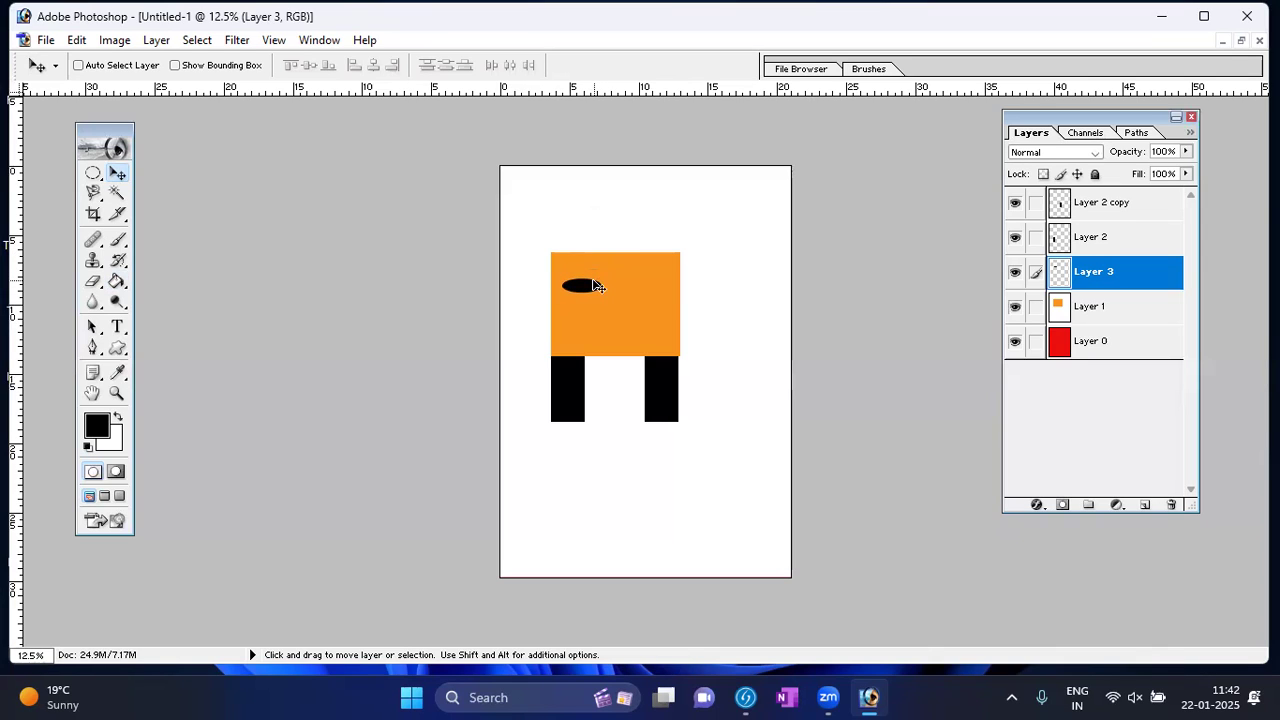
Duplicate the black ellipse straight across for the second eye, and duplicate it again centred below both eyes for a mouth
key("alt")
key("shift")
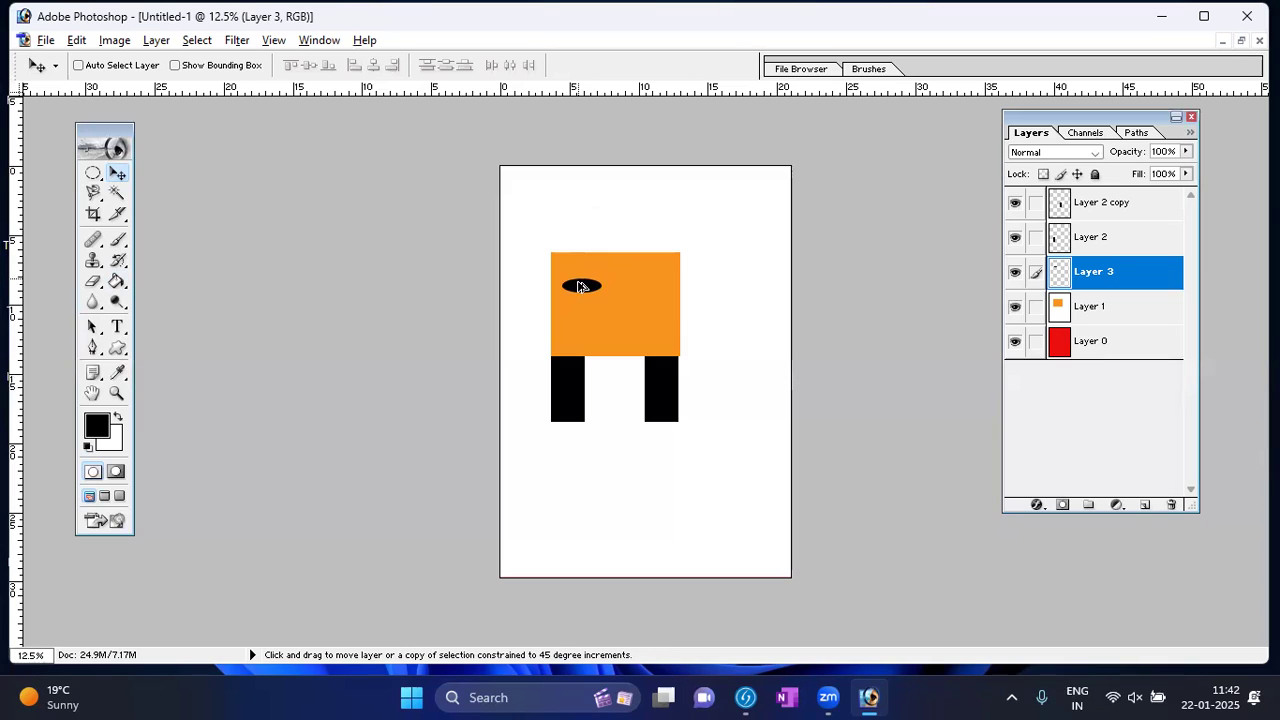
left_click_drag(580, 284, 650, 295)
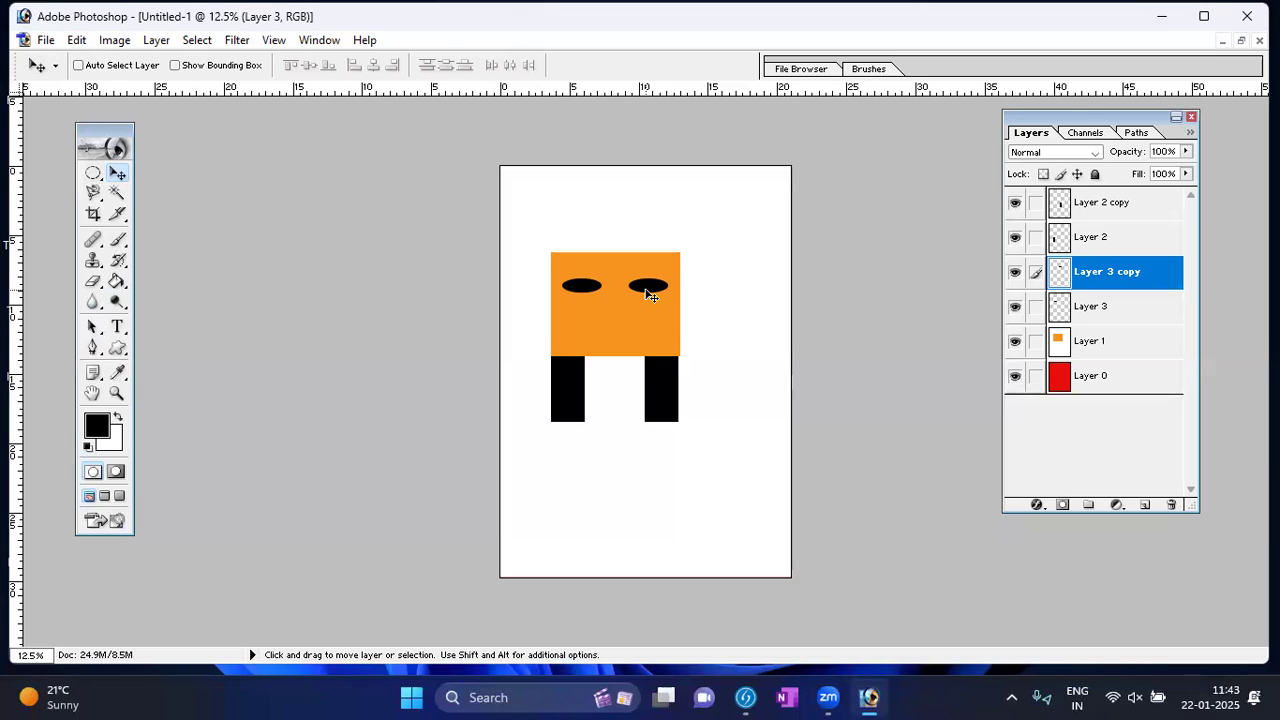
key("shift+alt")
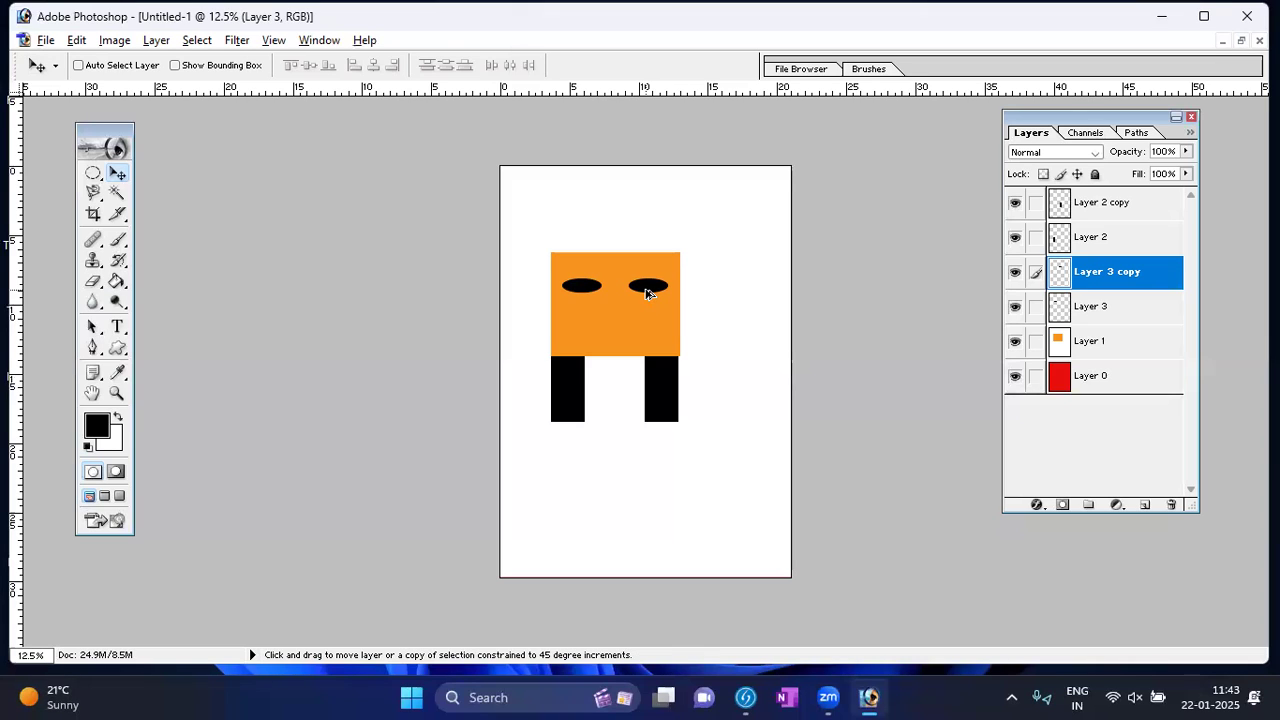
left_click_drag(646, 292, 618, 317)
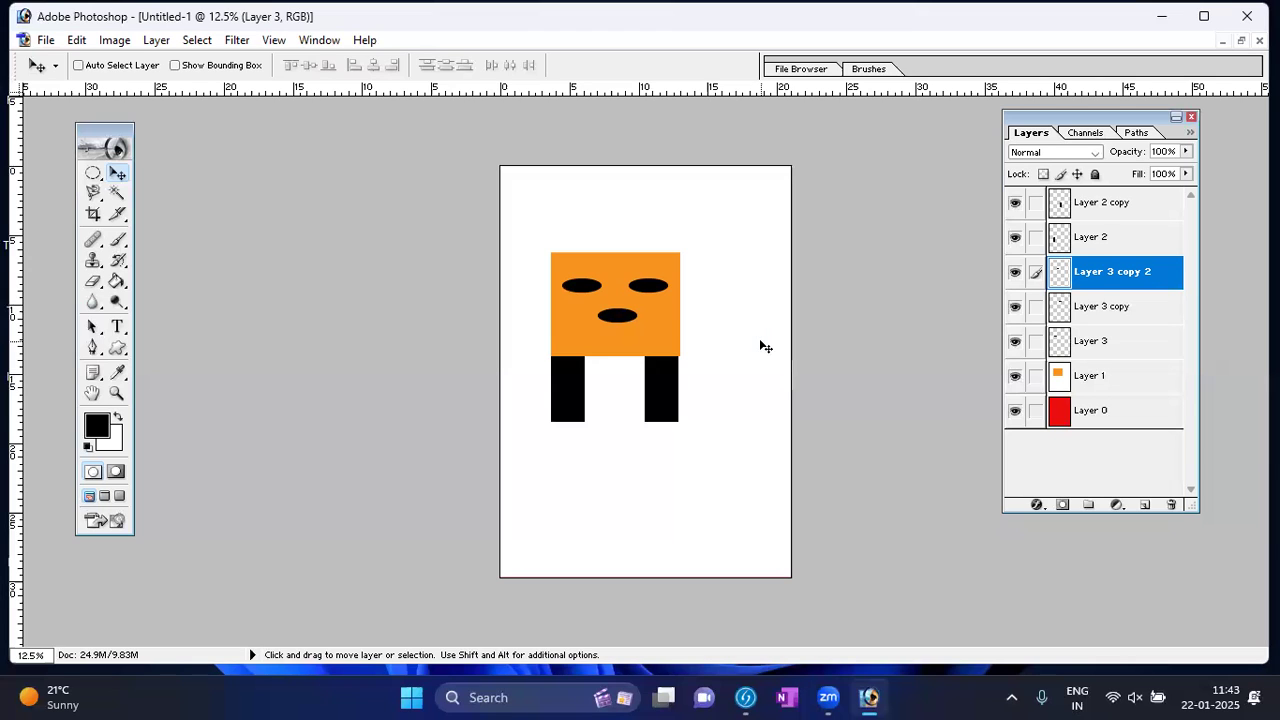
Select a small square in the upper-left part of the mouth ellipse with the Rectangular Marquee and copy it to a new layer
key("ctrl+plus")
key("ctrl+plus")
key("ctrl+plus")
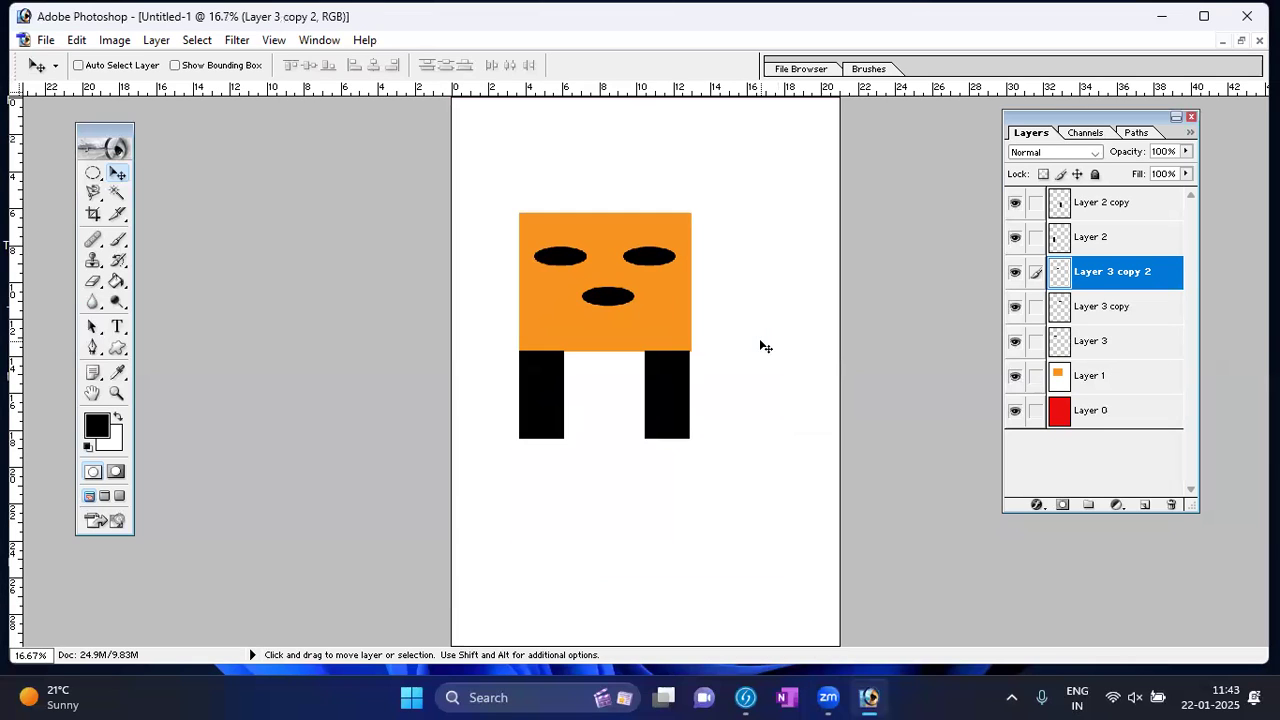
key("ctrl+plus")
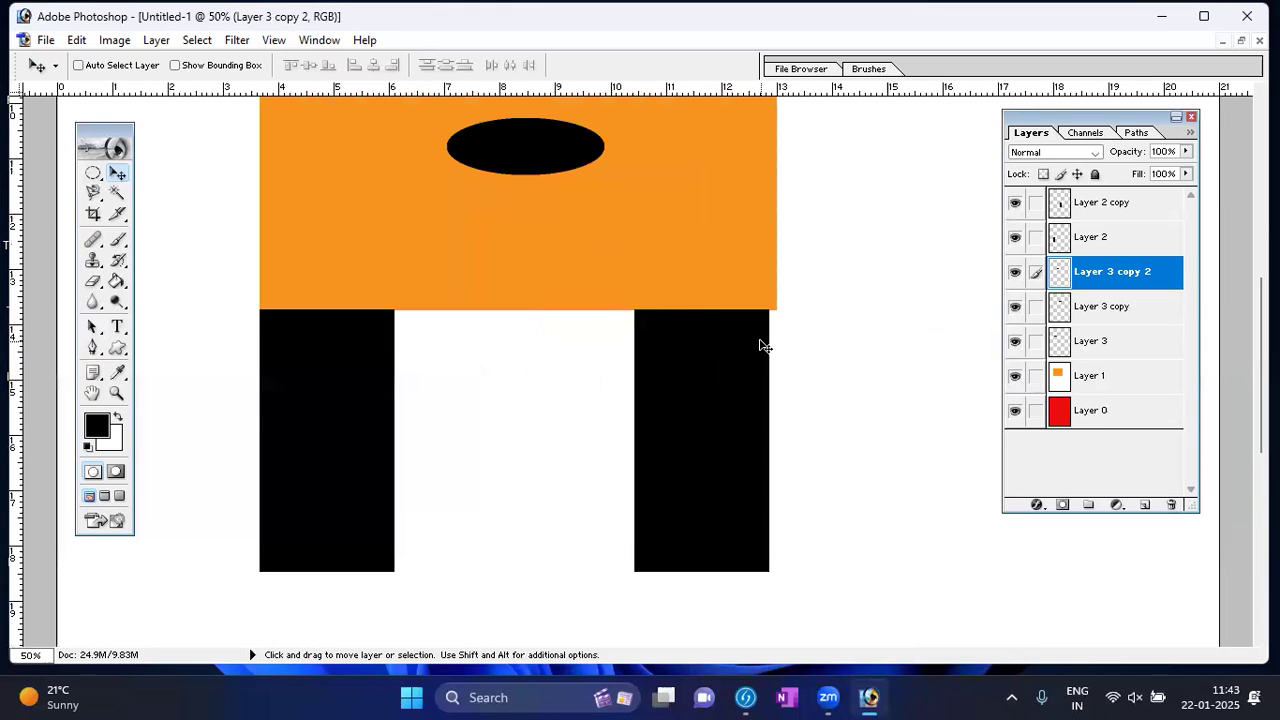
scroll(760, 345, "up", 5)
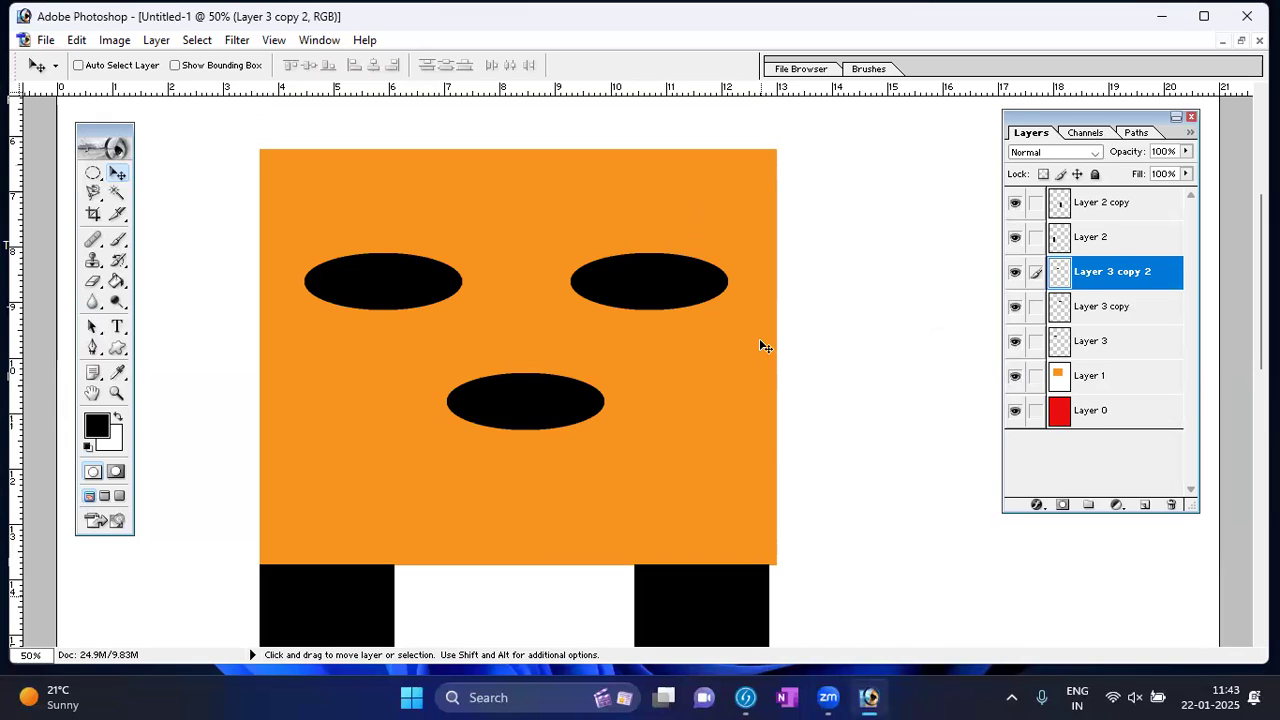
left_click(94, 171)
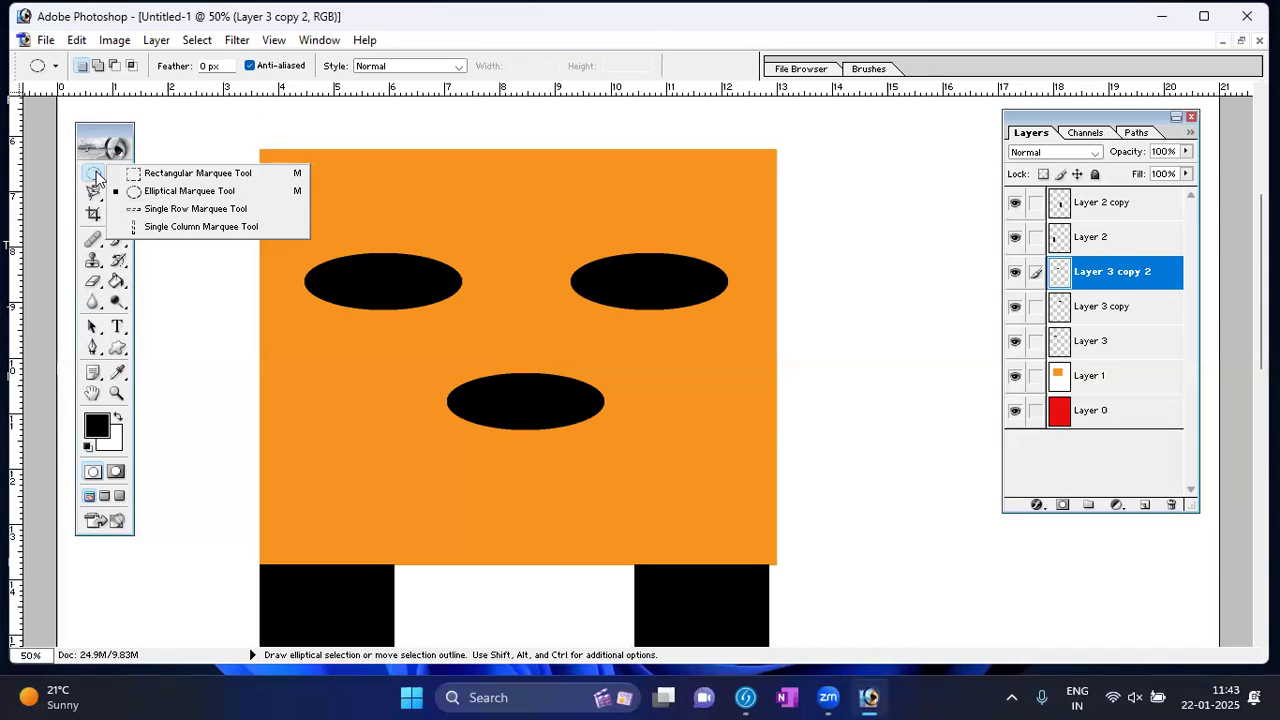
left_click(183, 174)
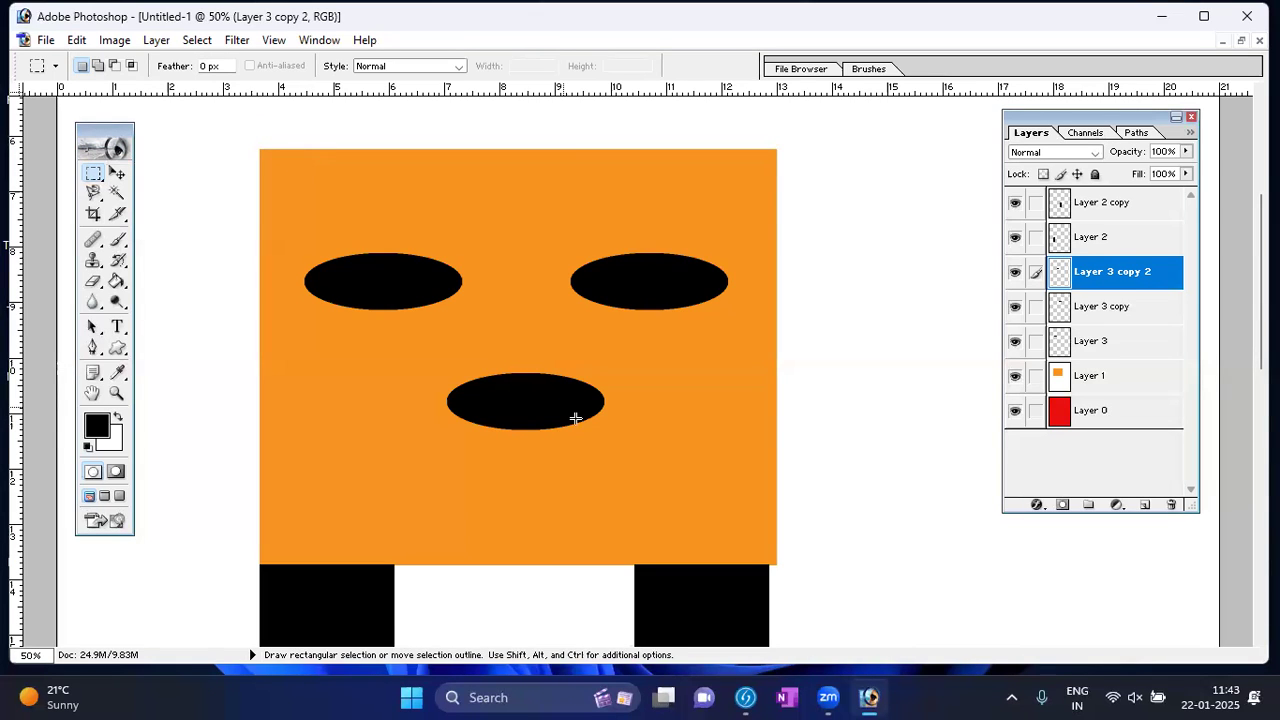
left_click_drag(482, 377, 508, 394)
left_click(498, 395)
left_click_drag(498, 395, 482, 378)
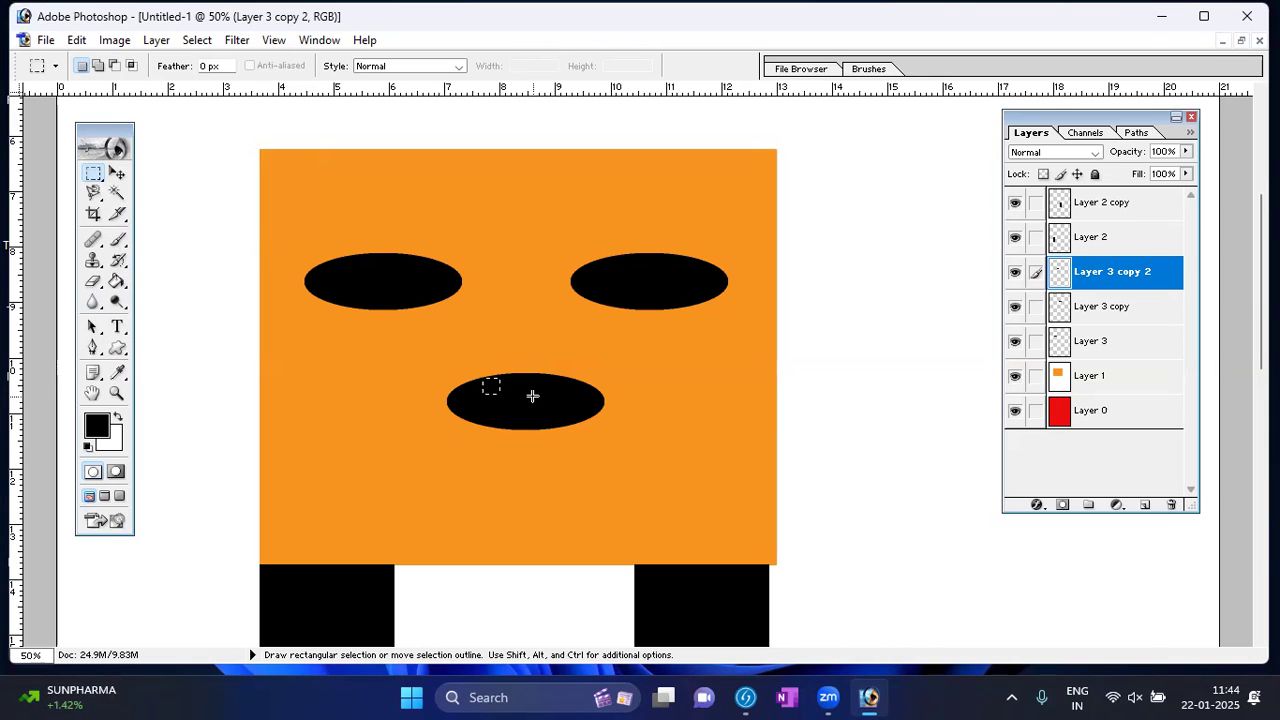
key("ctrl")
key("ctrl+j")
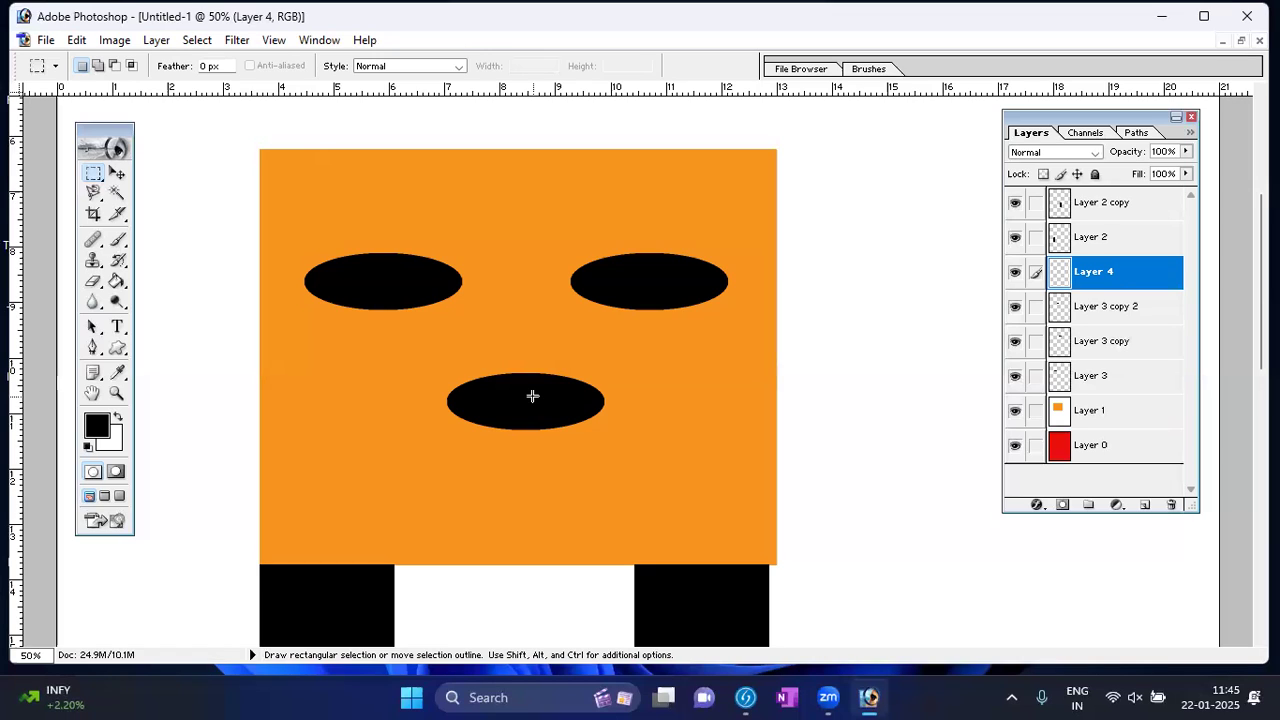
Move the small black square on Layer 4 just above the mouth and fill it with white using the Paint Bucket
left_click(118, 174)
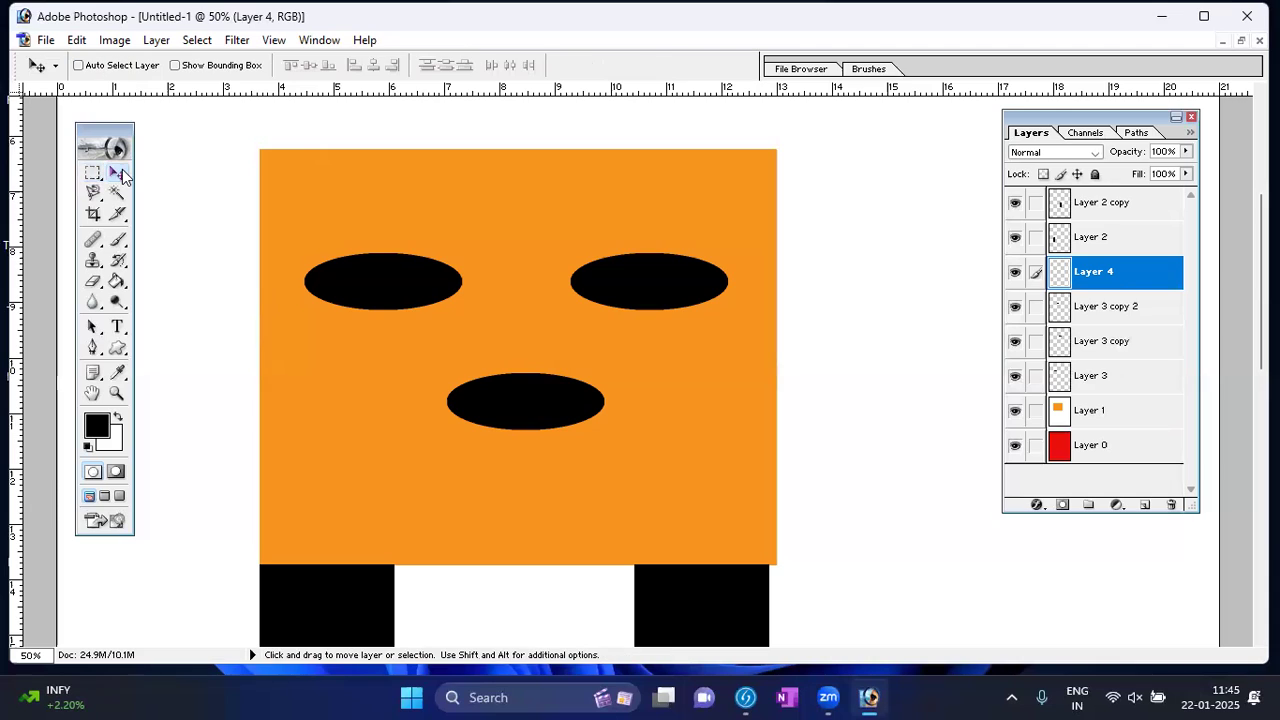
left_click_drag(489, 396, 487, 360)
left_click(118, 418)
left_click(118, 281)
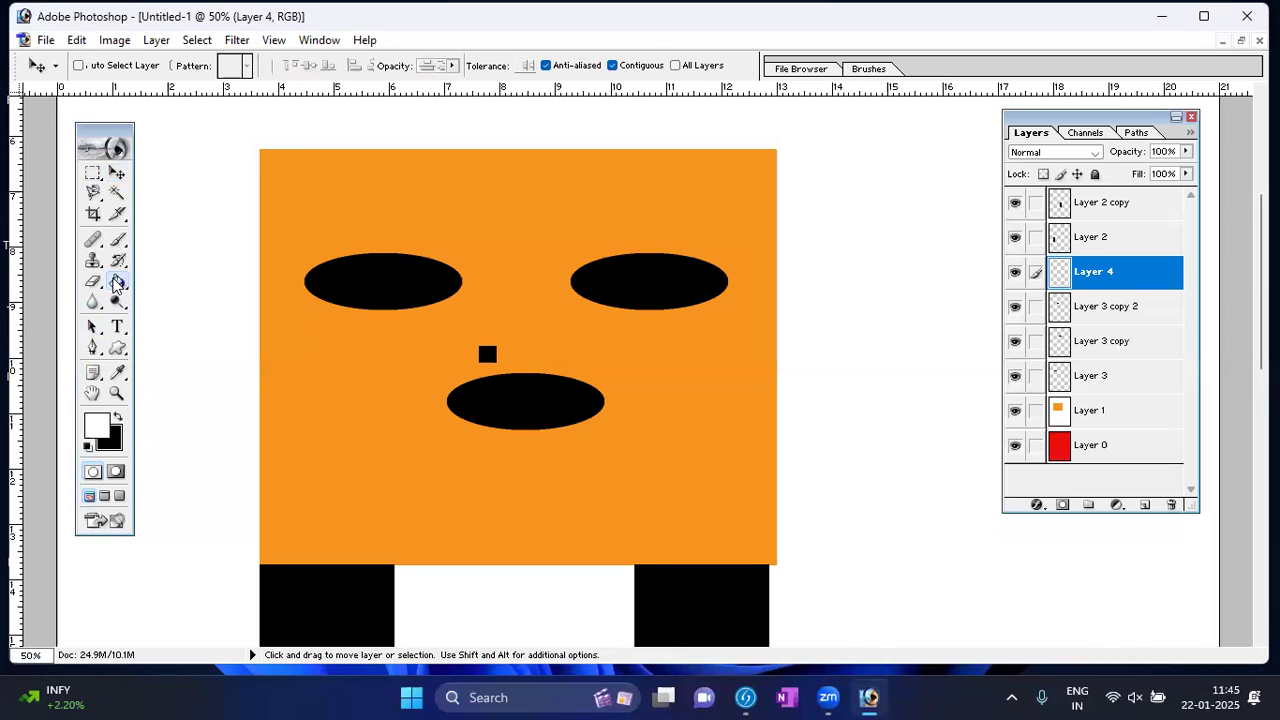
left_click(484, 354)
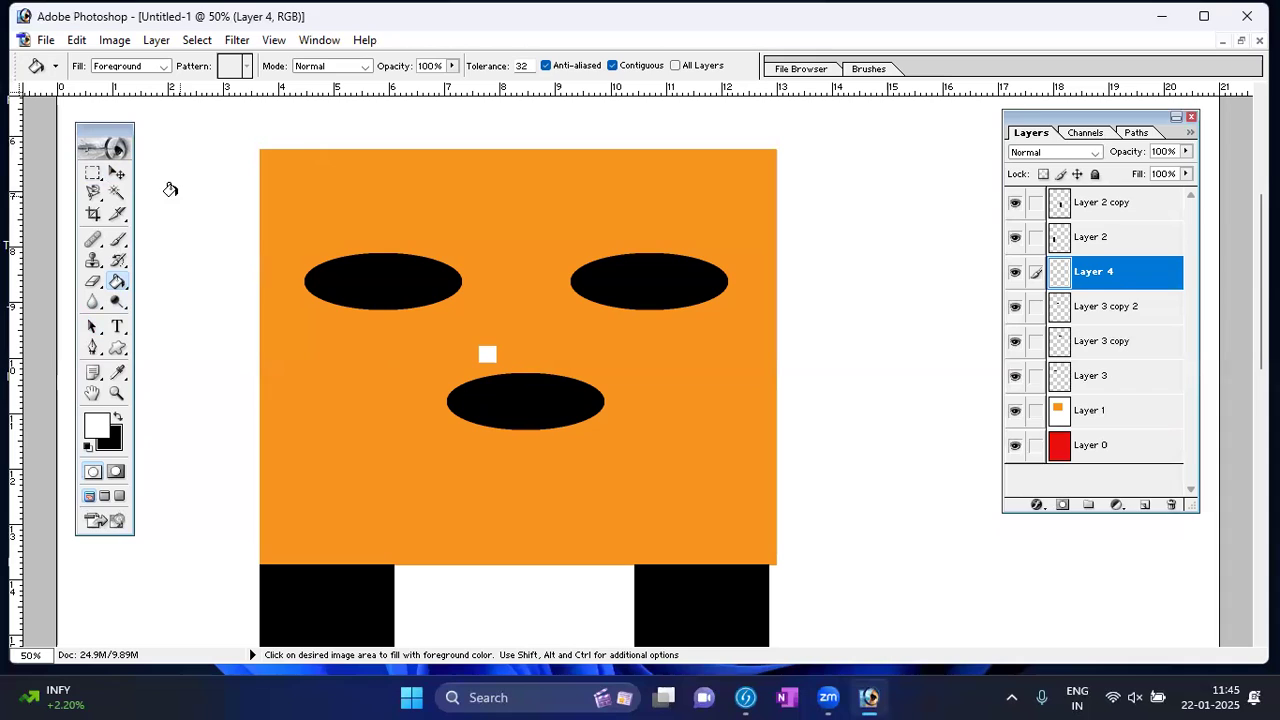
Move the white square onto the mouth's upper-left edge and duplicate it twice side by side to form a row of three teeth
left_click(117, 173)
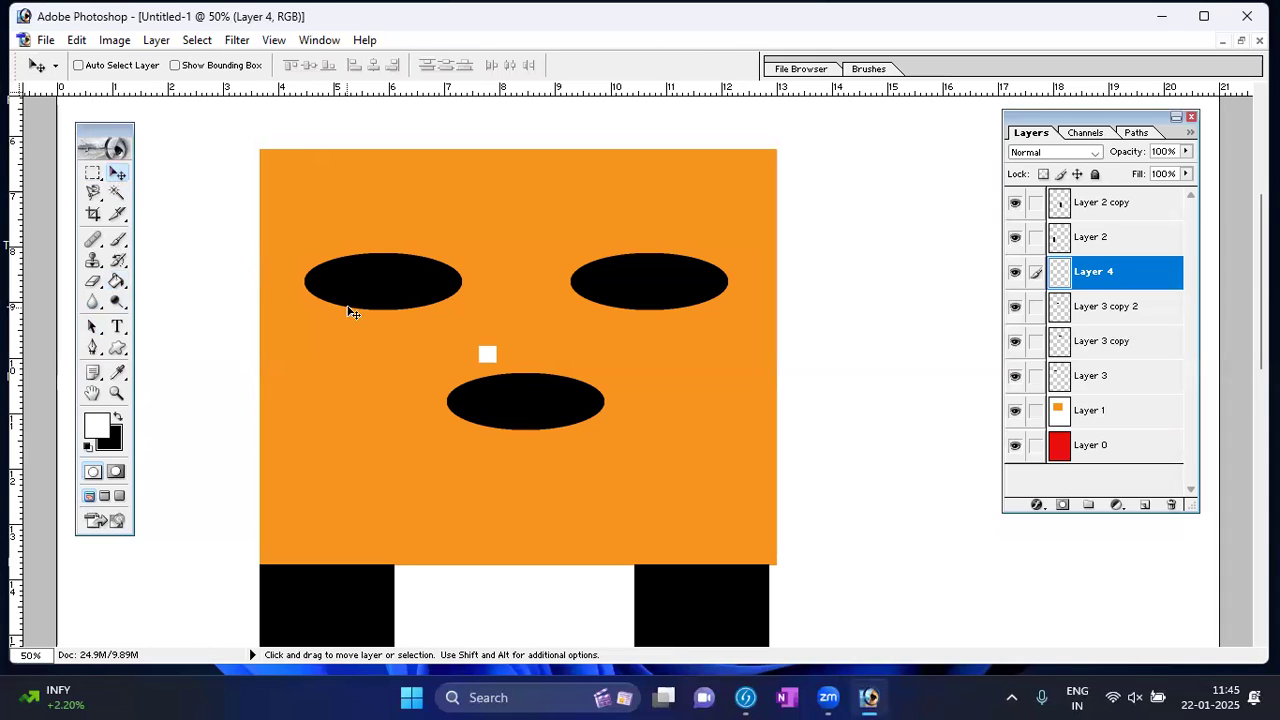
left_click_drag(464, 322, 466, 350)
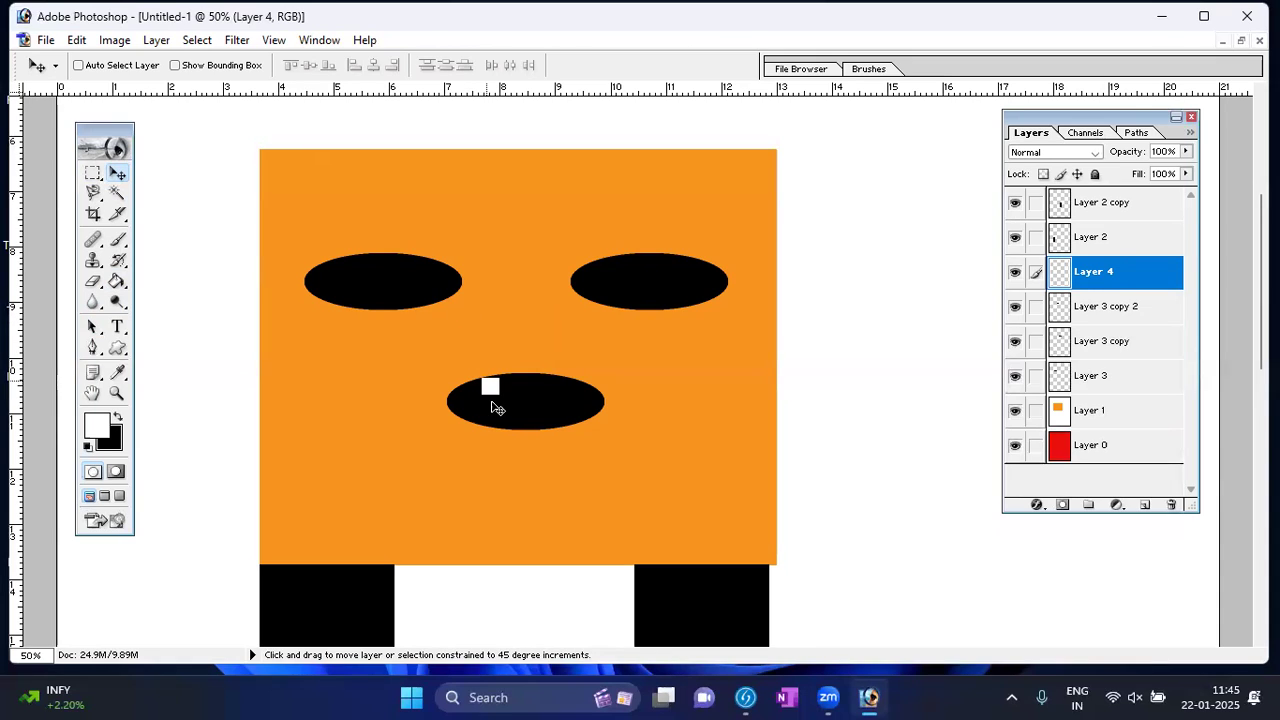
left_click_drag(493, 386, 512, 390)
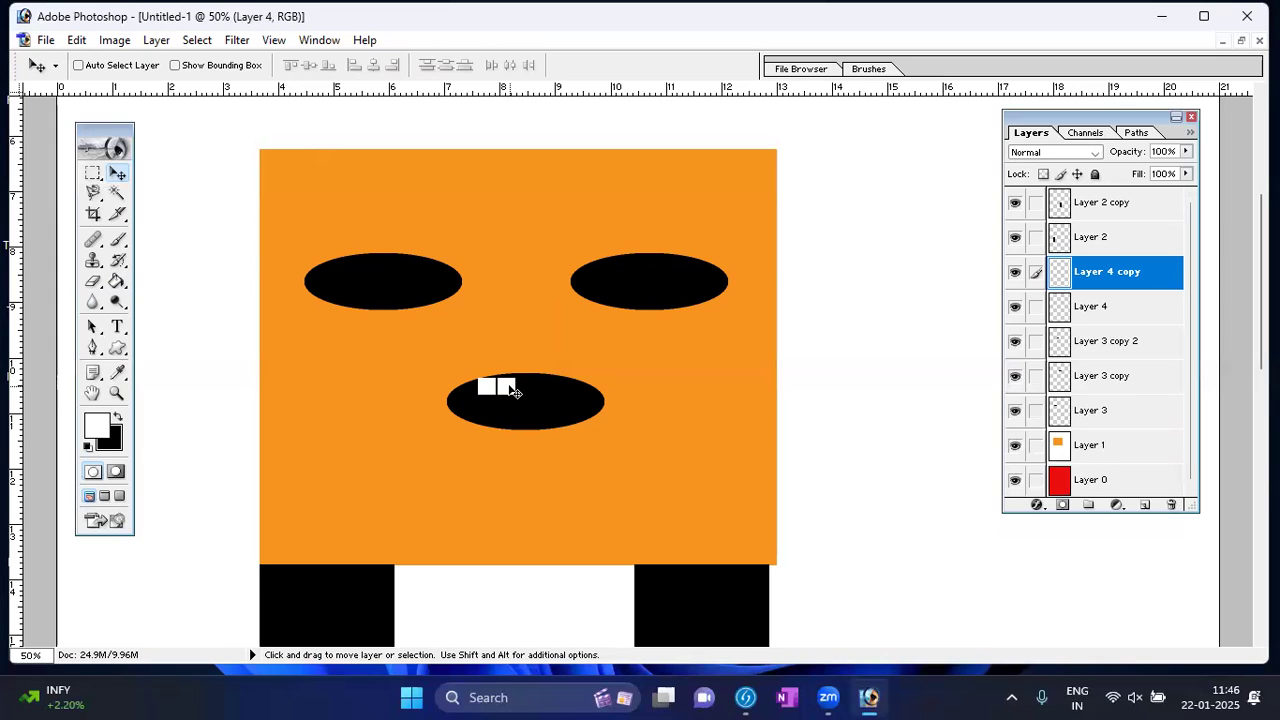
mouse_move(515, 392)
left_mouse_down()
mouse_move(687, 367)
mouse_move(565, 398)
mouse_move(630, 385)
mouse_move(509, 385)
left_mouse_up()
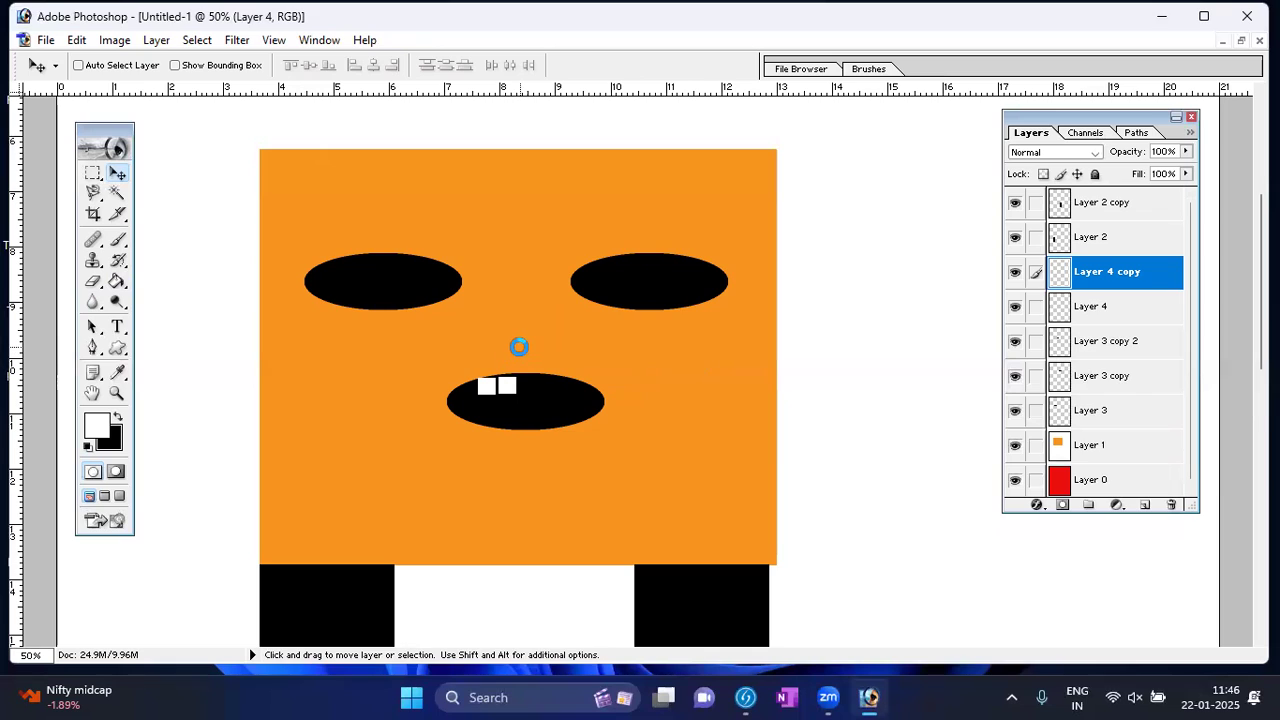
left_click_drag(509, 391, 533, 394)
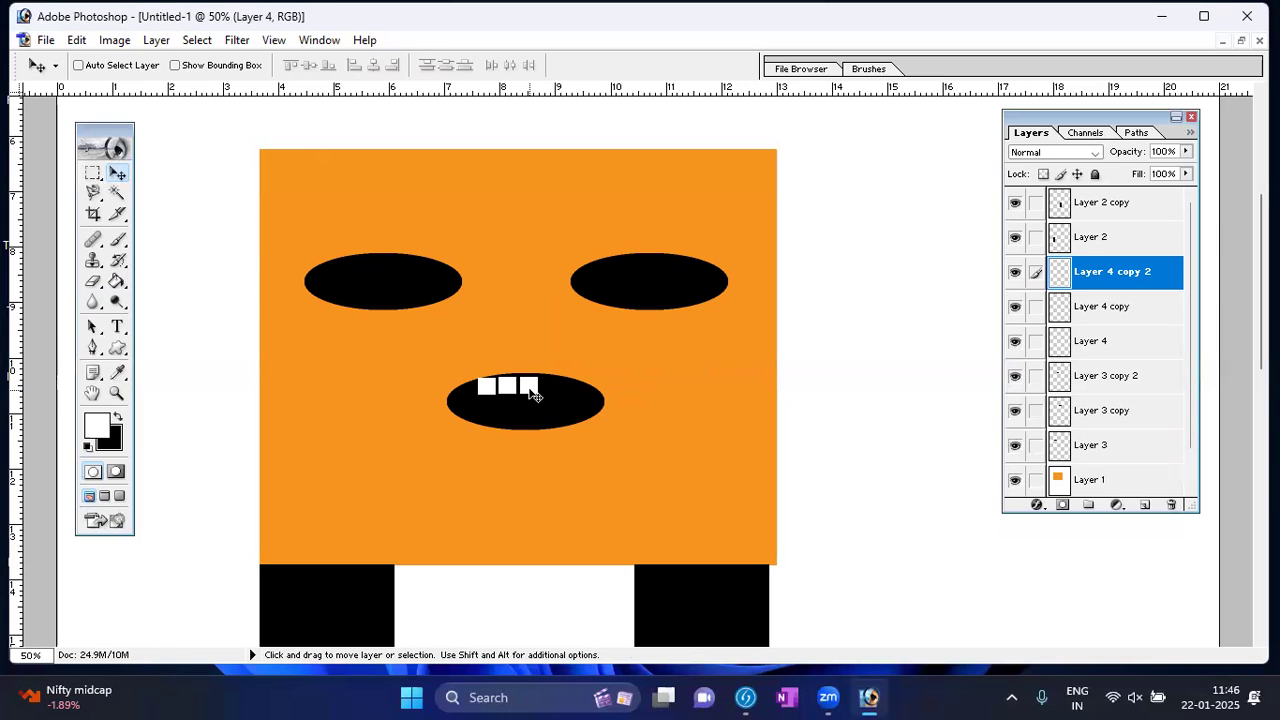
Link the layers Layer 4 copy 2, Layer 4 copy and Layer 4, and move the three teeth together to the mouth's upper centre
right_click(530, 393)
left_click(578, 405)
key("shift")
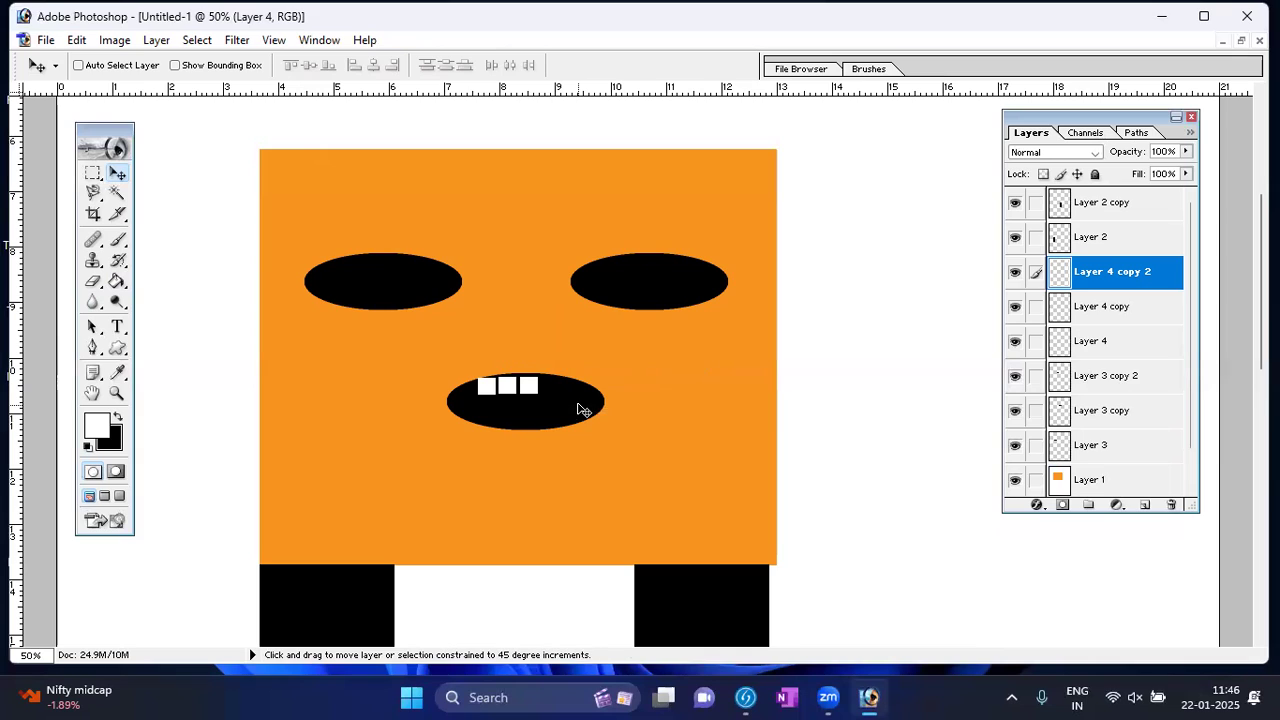
right_click(506, 388, "shift")
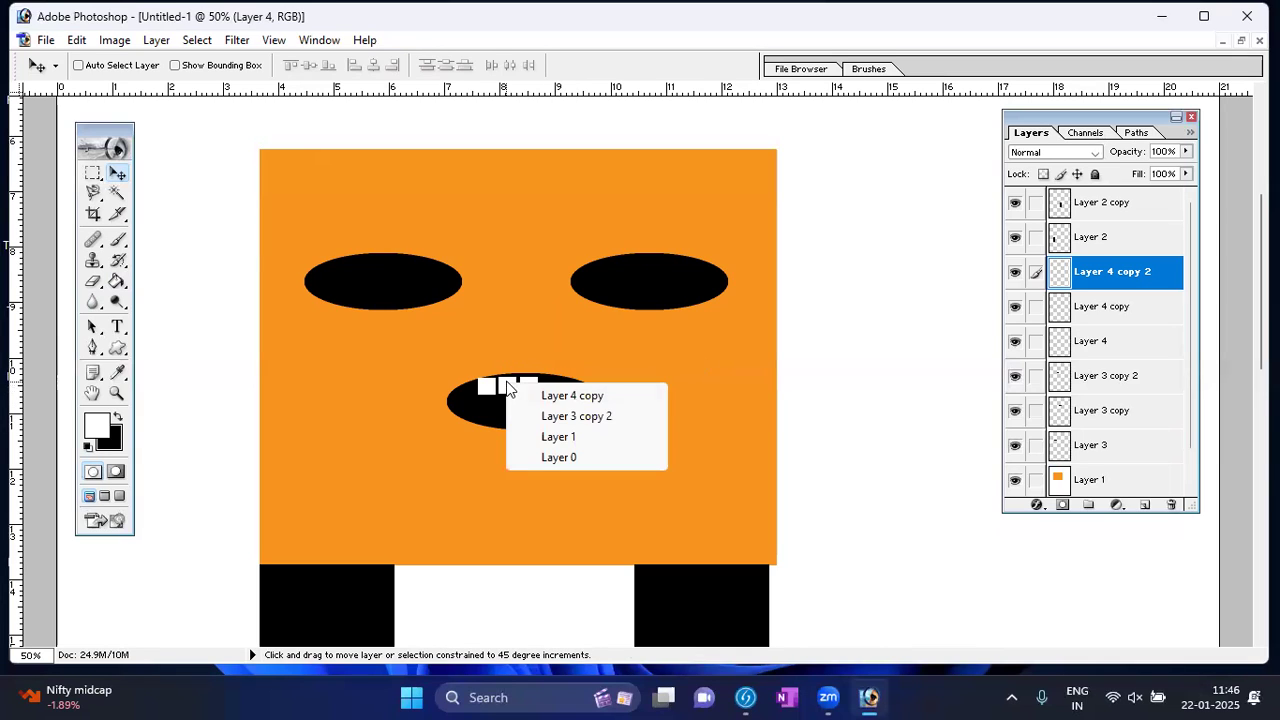
left_click(558, 394, "shift")
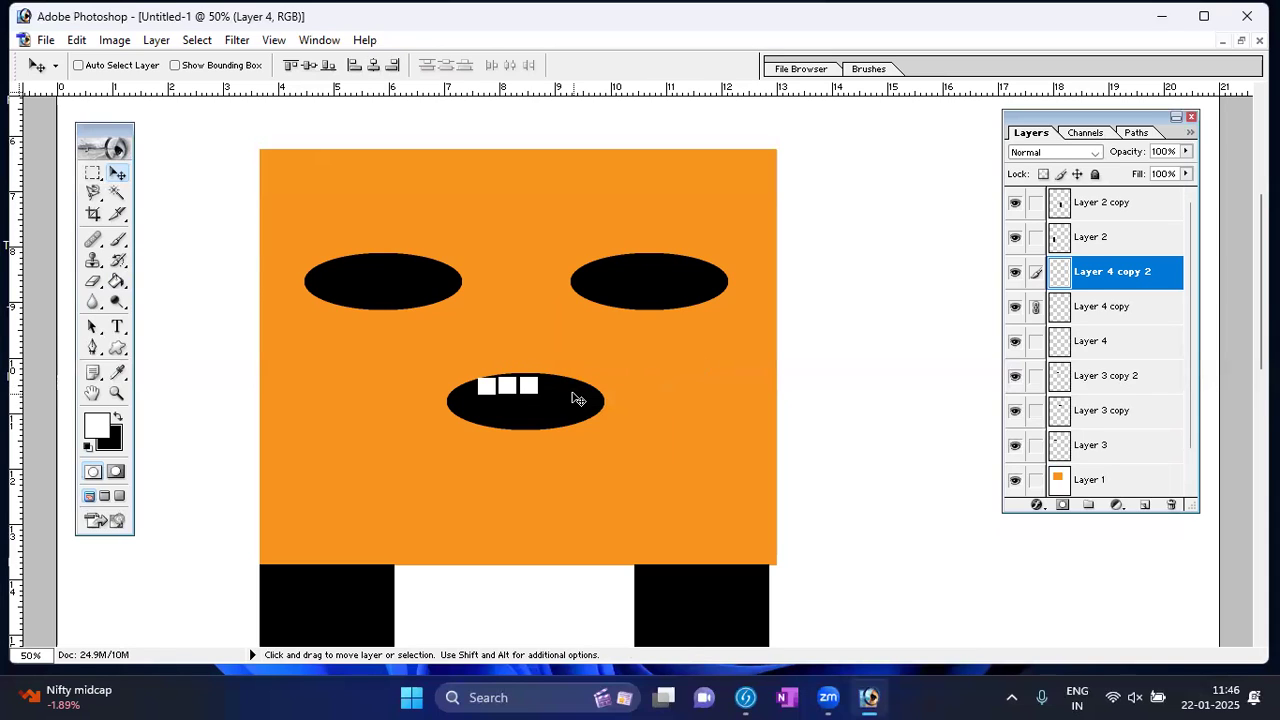
left_click_drag(578, 399, 553, 407)
right_click(489, 386)
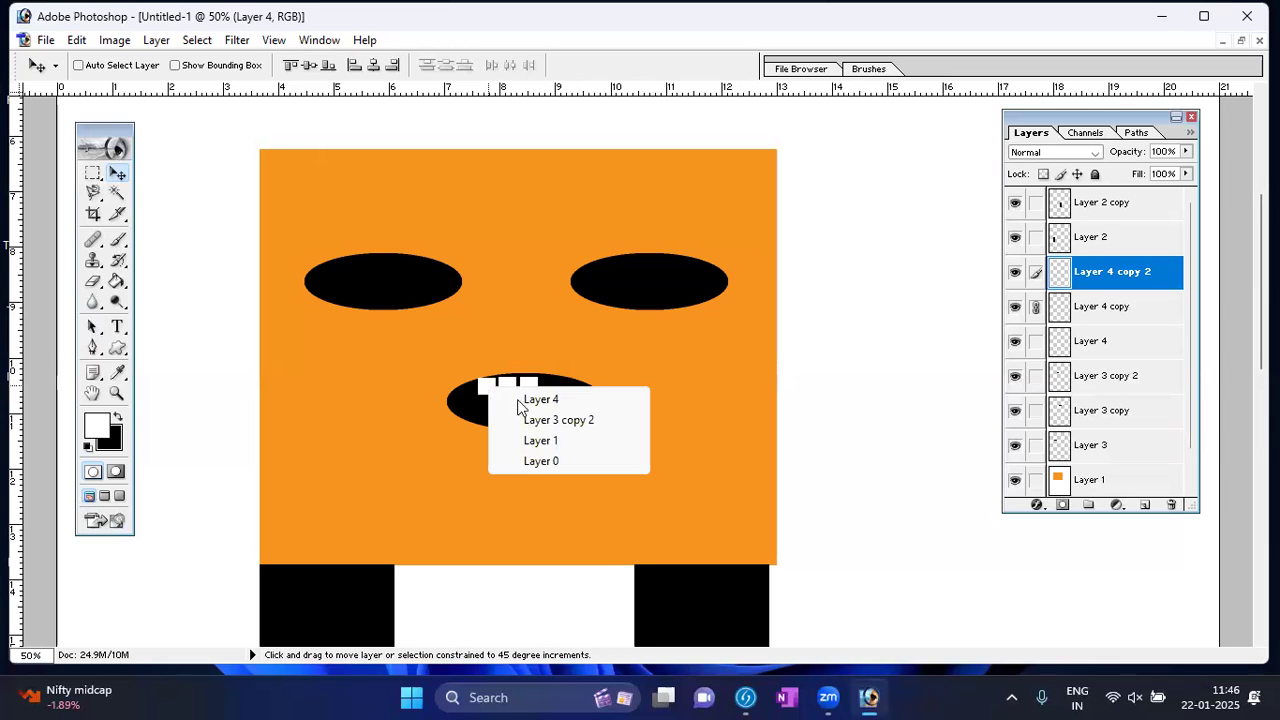
left_click(531, 400)
left_click_drag(531, 409, 543, 408)
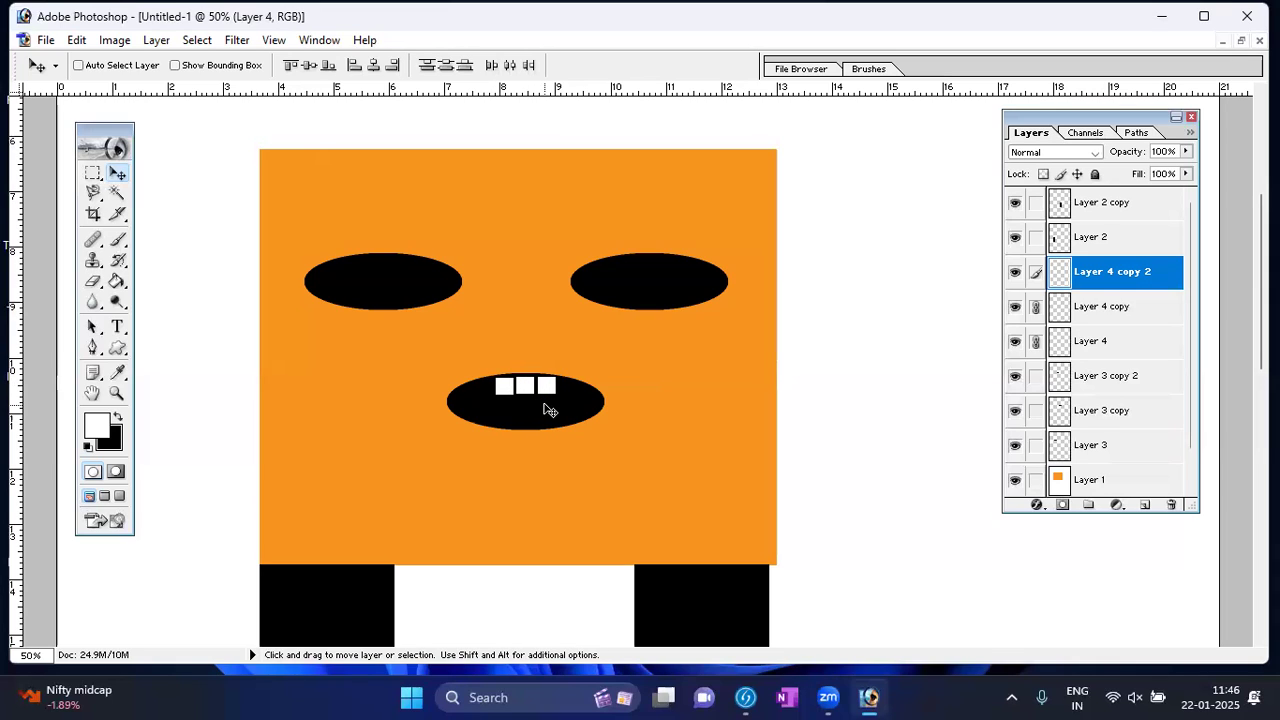
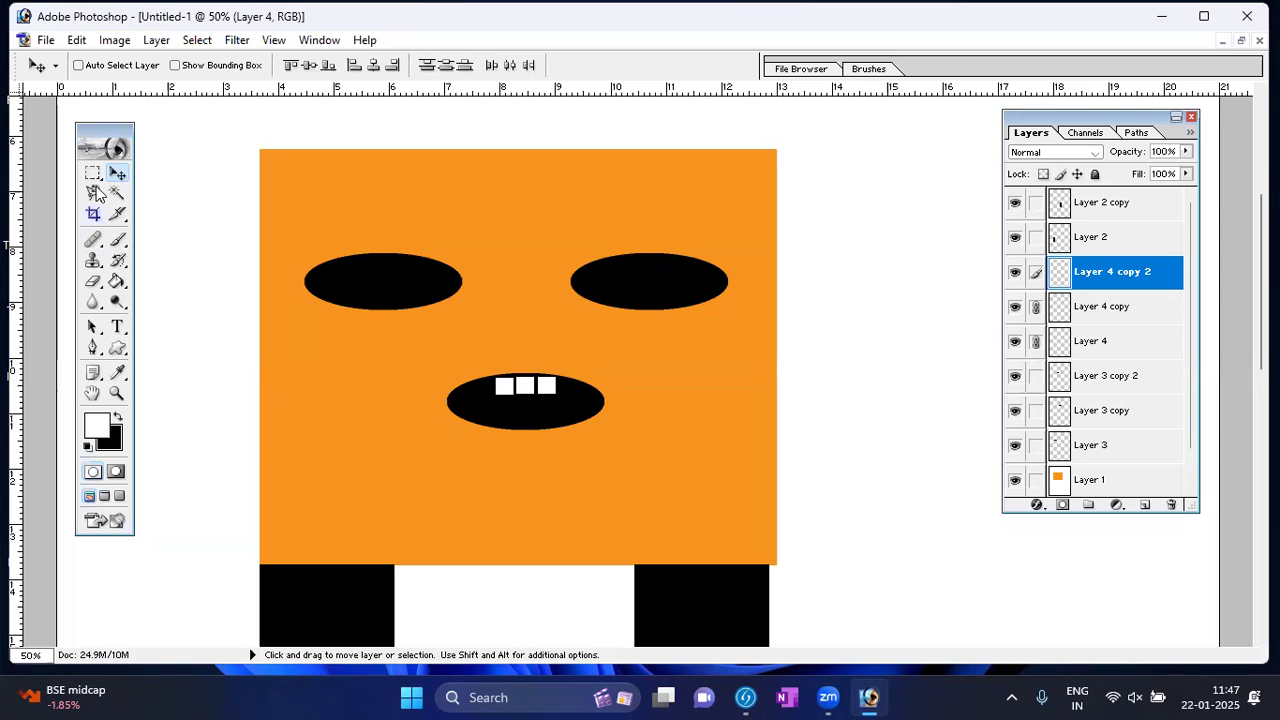
Draw a small elliptical selection at the centre of the left eye with the Elliptical Marquee
left_click_drag(93, 174, 166, 191)
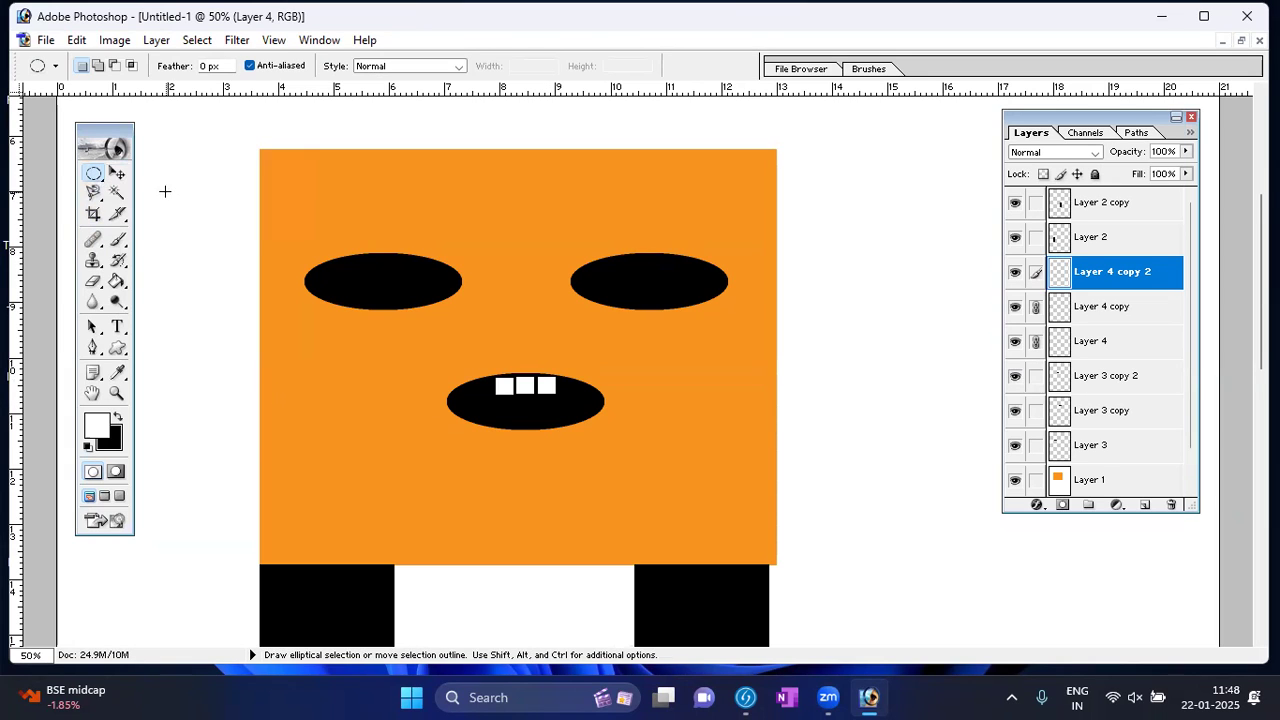
left_click_drag(351, 263, 394, 289)
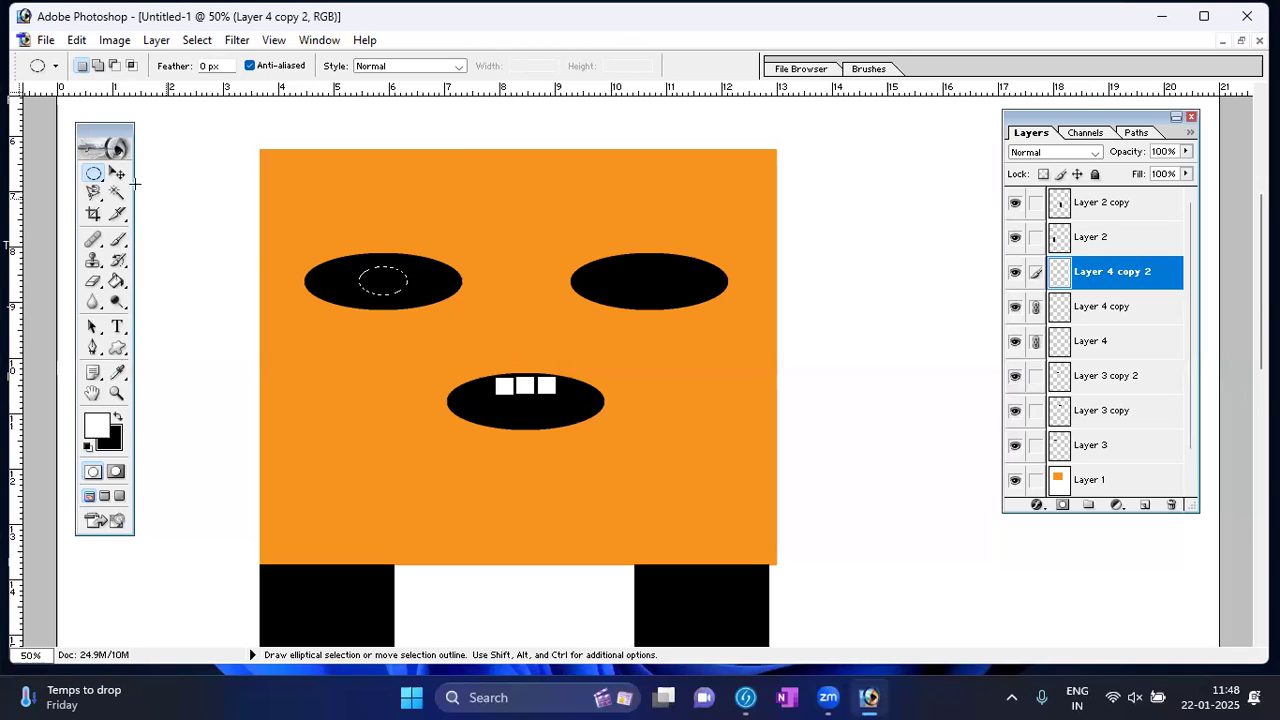
left_click(119, 177)
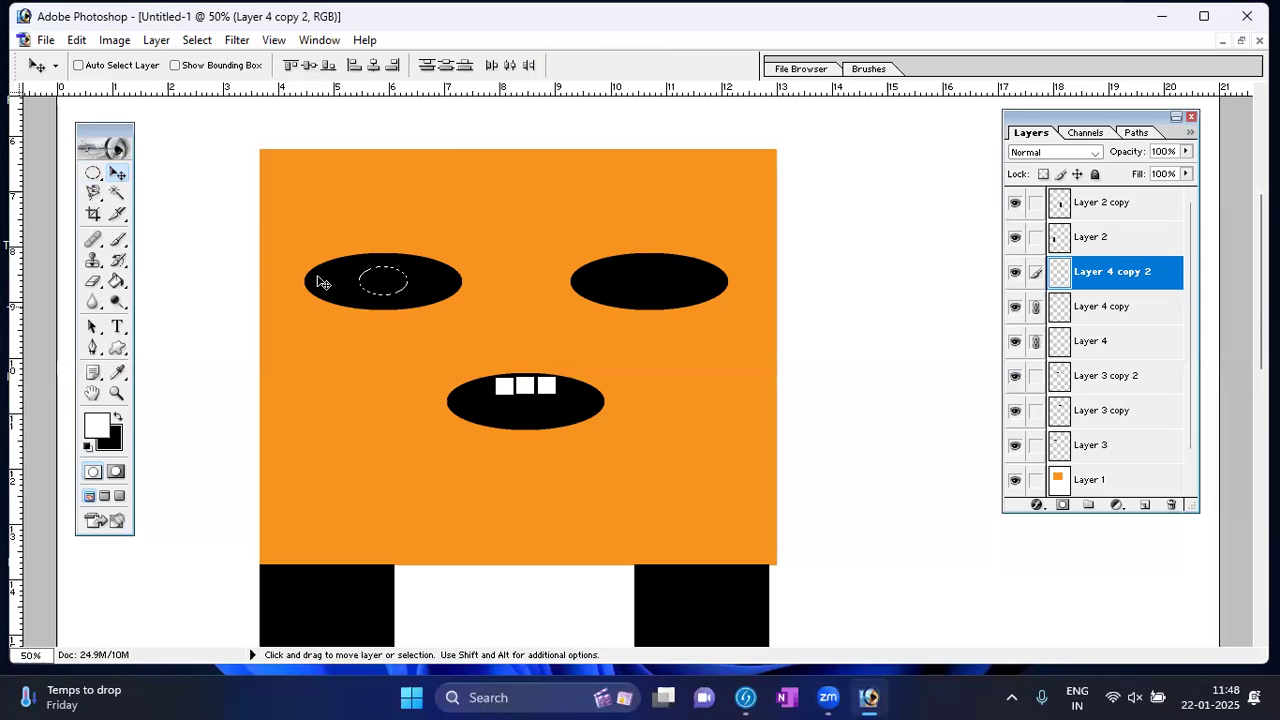
Try to cut the selected ellipse out of the left eye while Layer 4 copy 2 is active
left_click(80, 38)
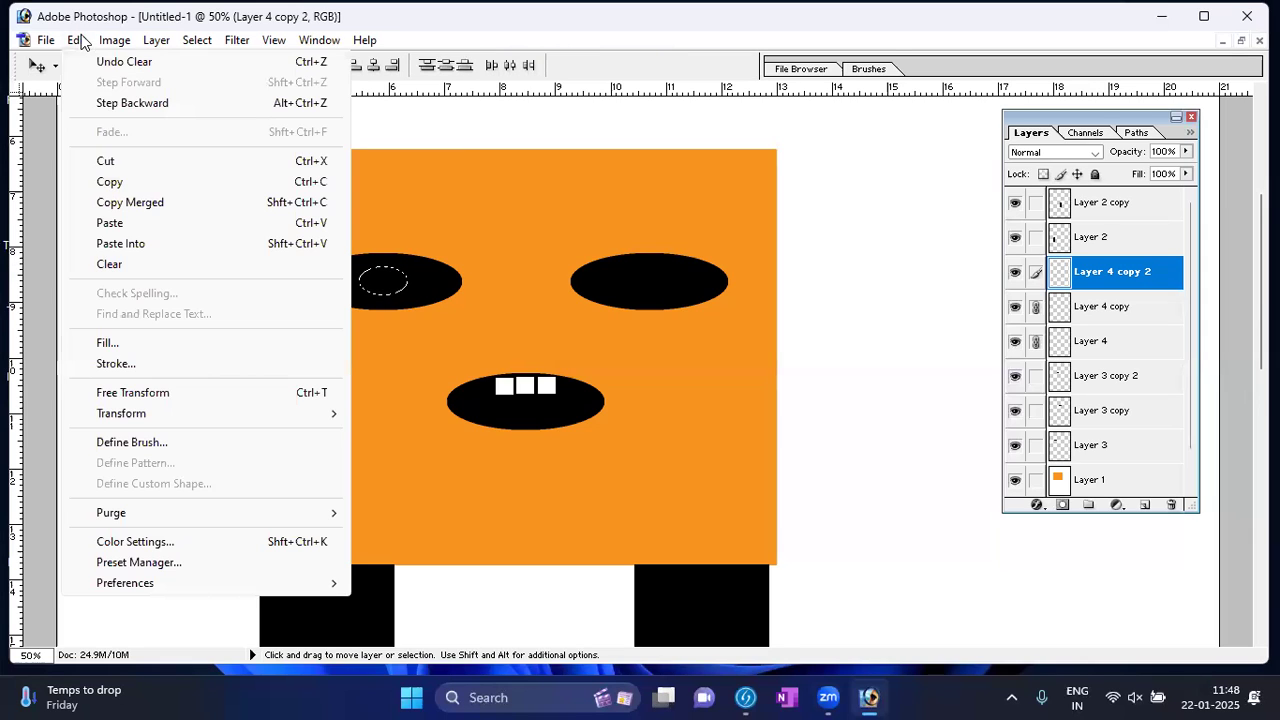
left_click(106, 160)
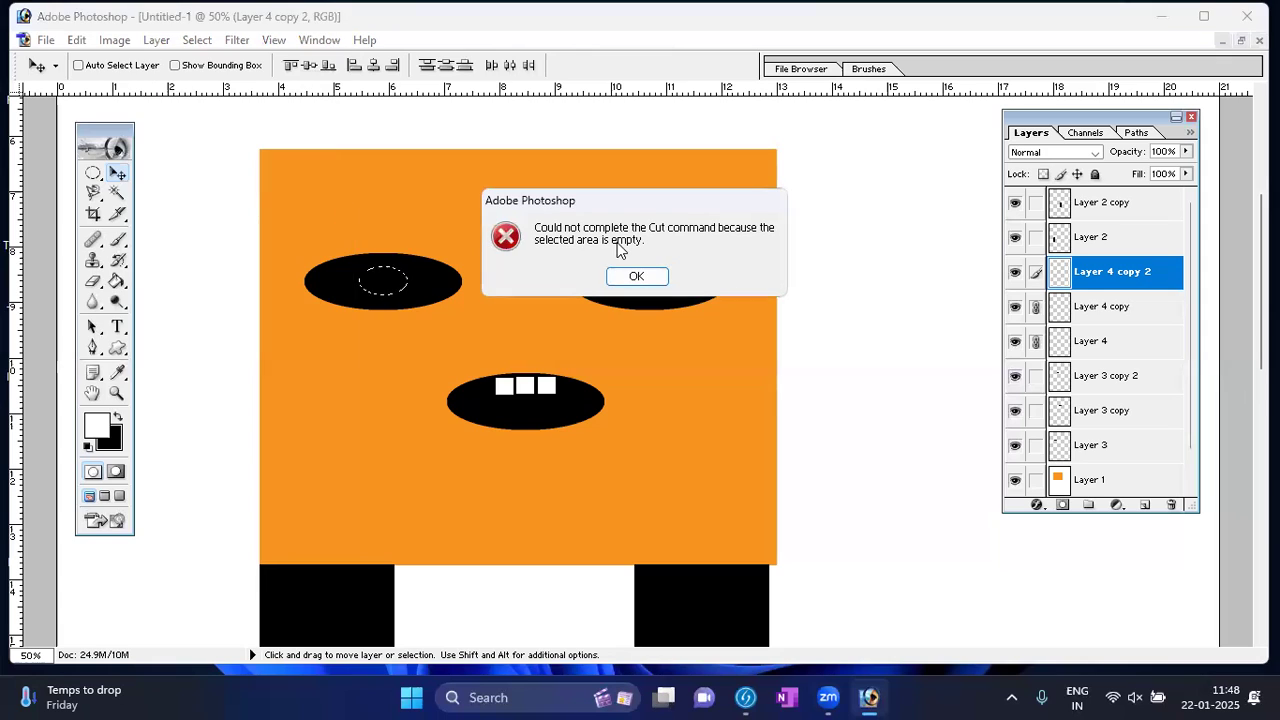
left_click(624, 274)
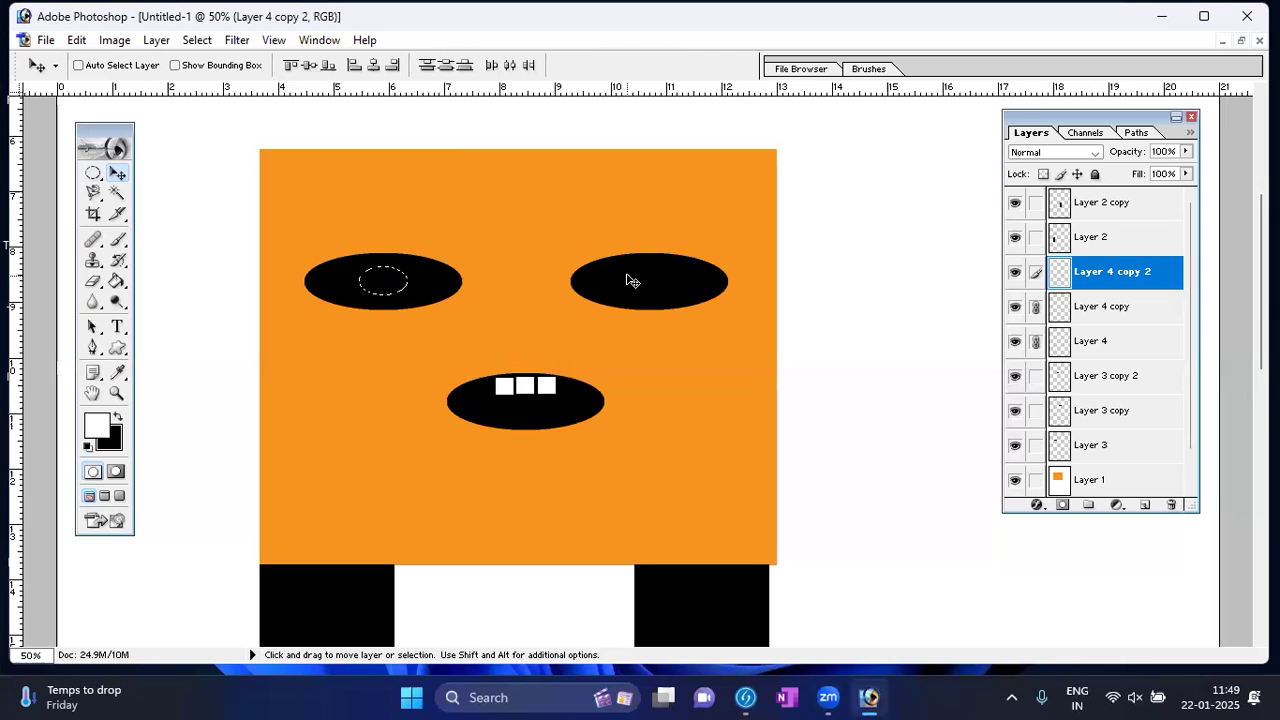
key("ctrl+x")
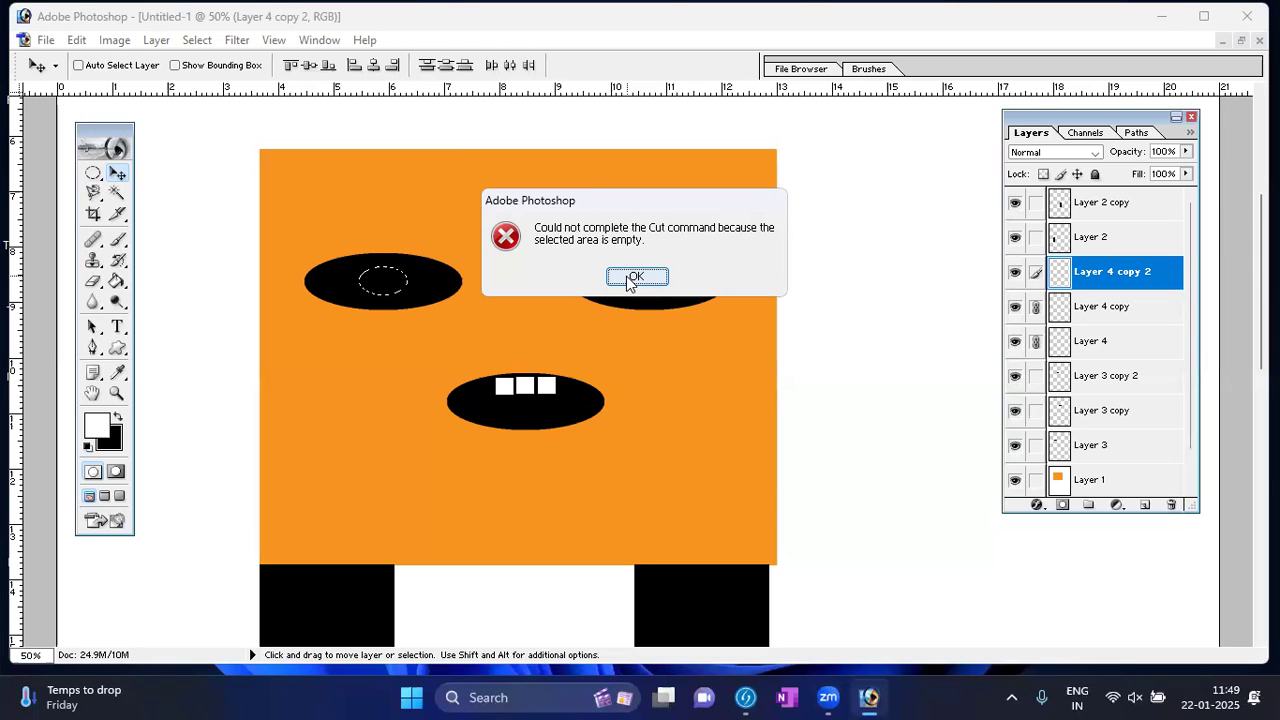
left_click(632, 279)
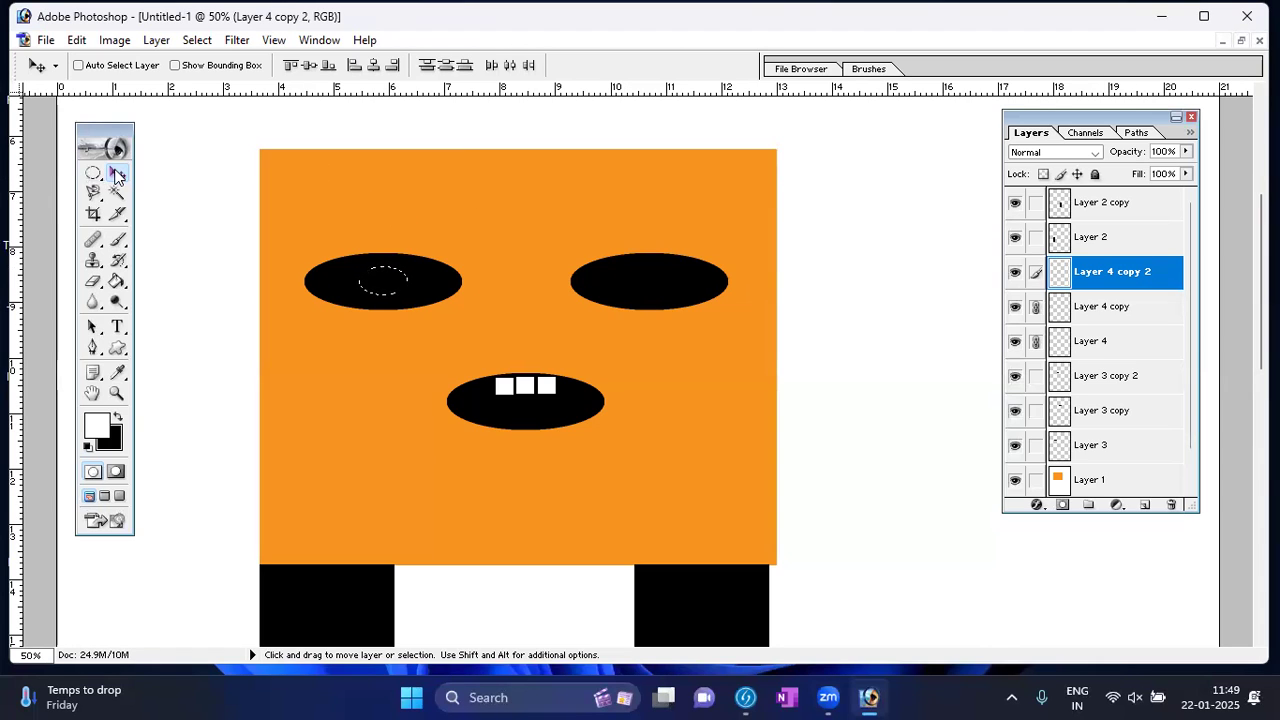
Make the left eye's Layer 3 active, delete the selected ellipse from it and undo the deletion
right_click(420, 268)
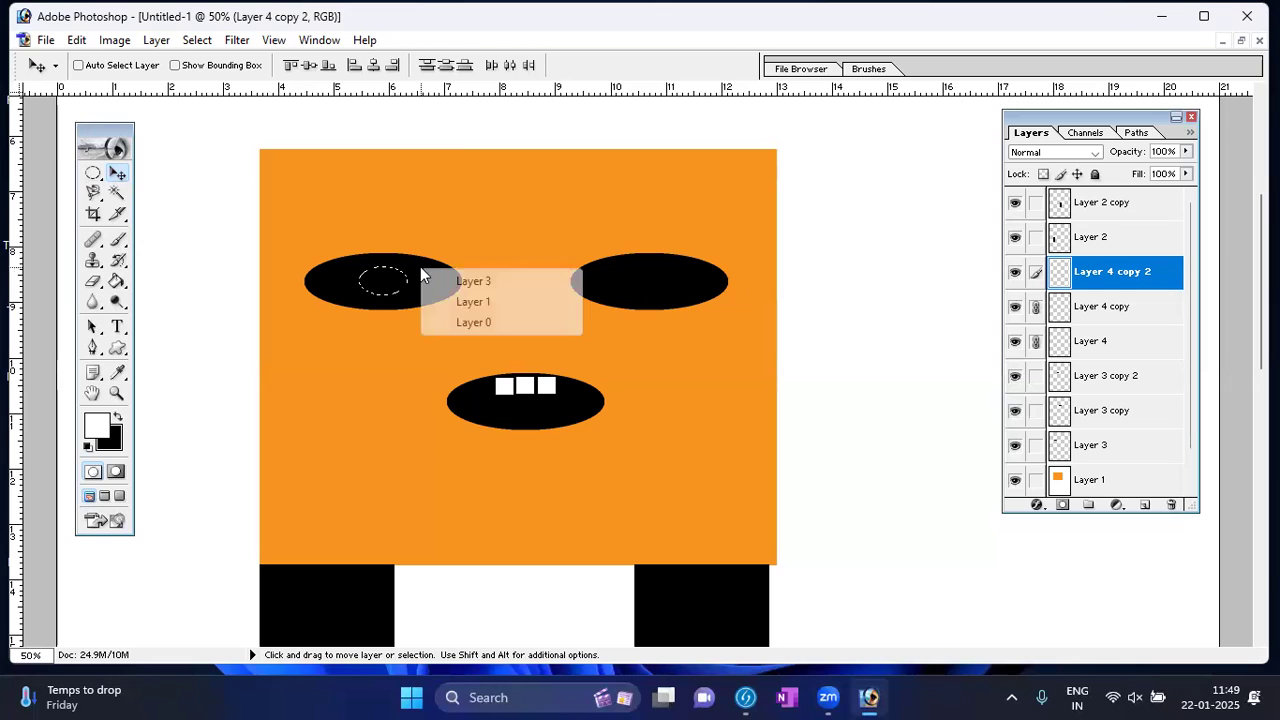
left_click(474, 281)
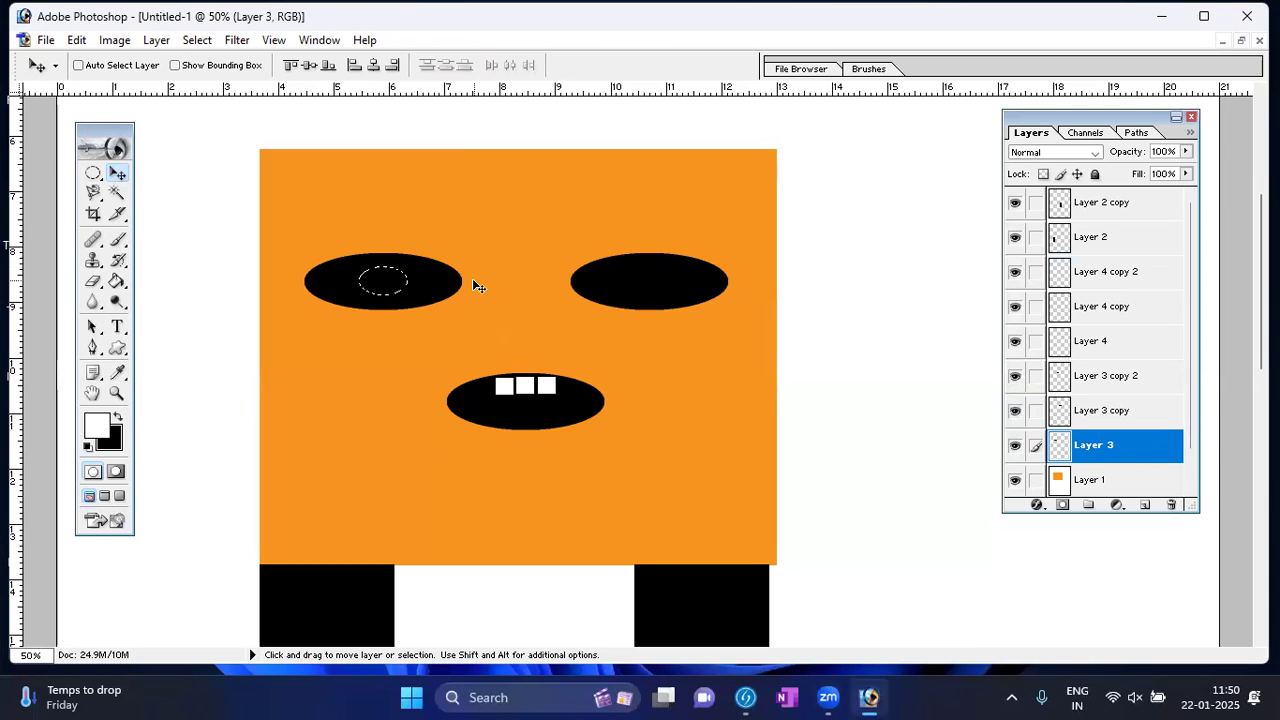
key("Delete")
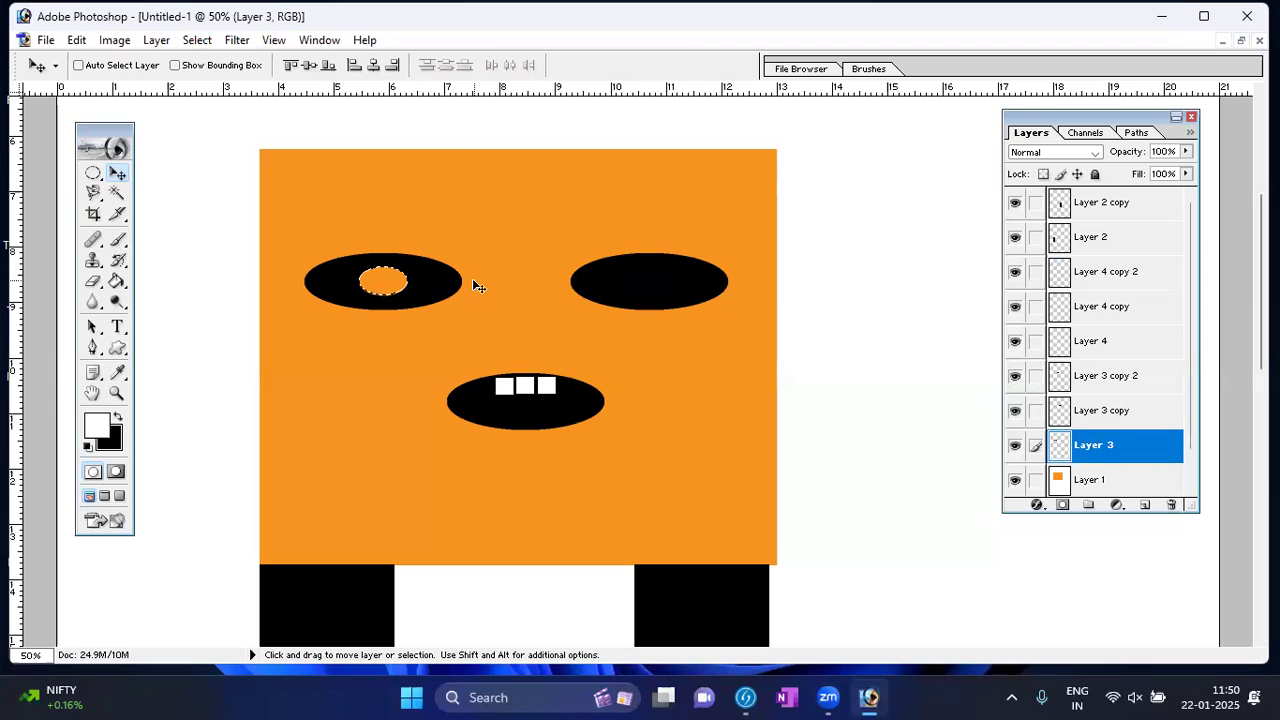
key("ctrl+z")
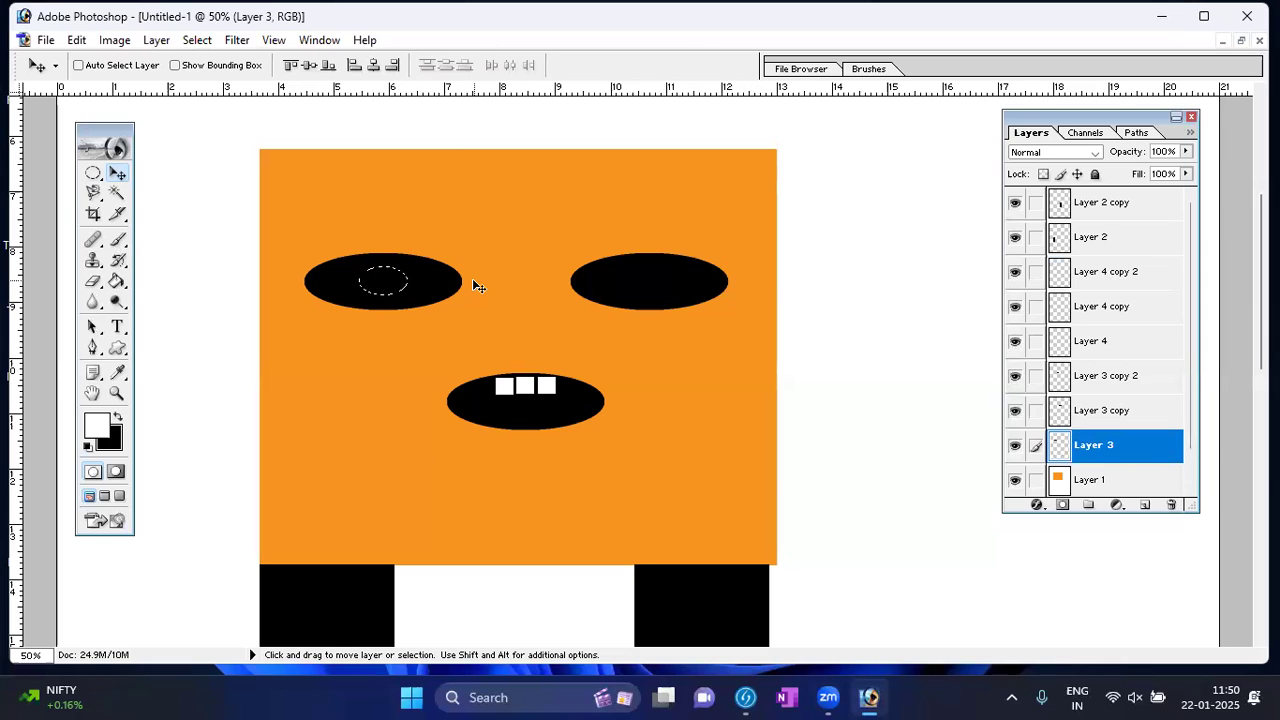
Copy the elliptical selection of the left eye to a new layer and fill the copy with white
key("ctrl+j")
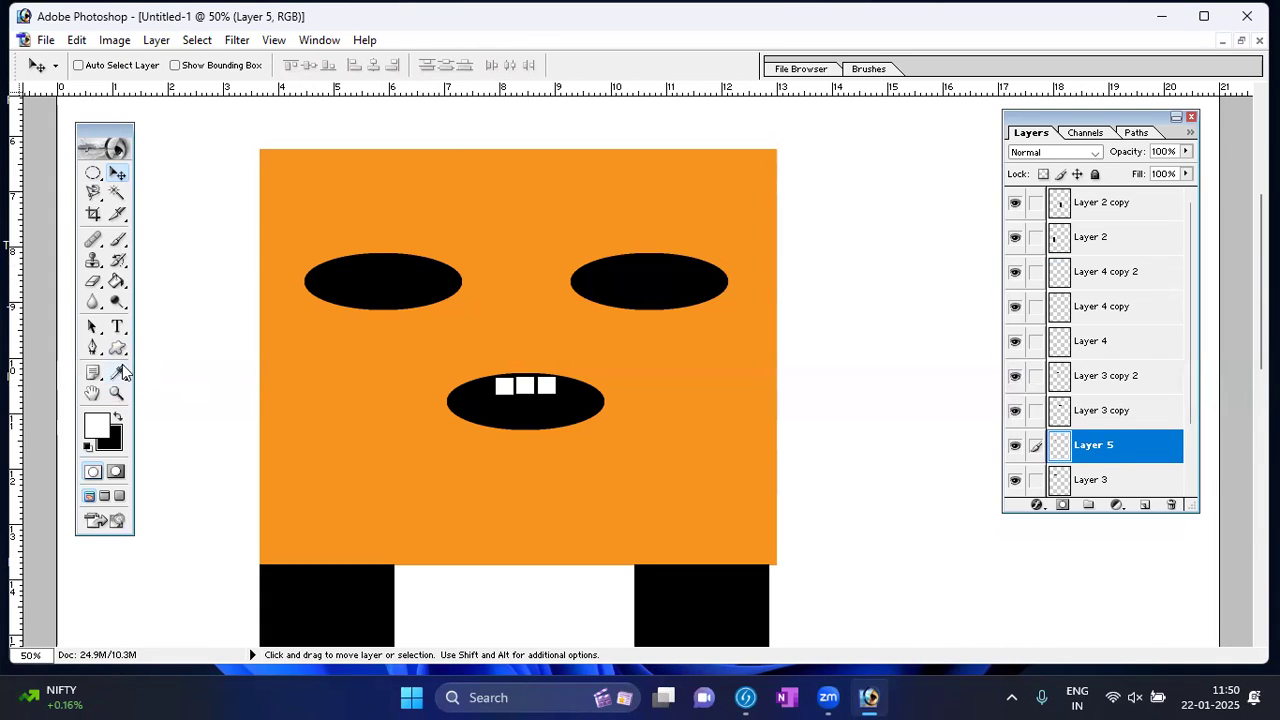
left_click(118, 281)
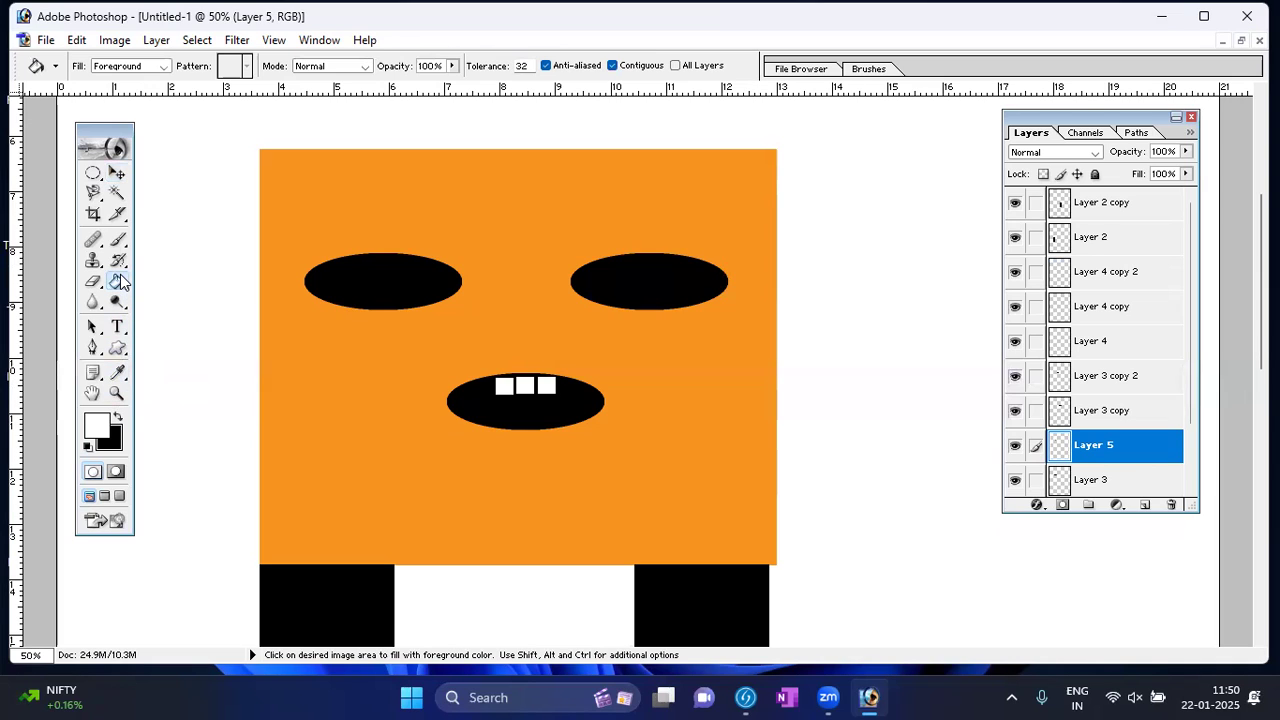
left_click(376, 274)
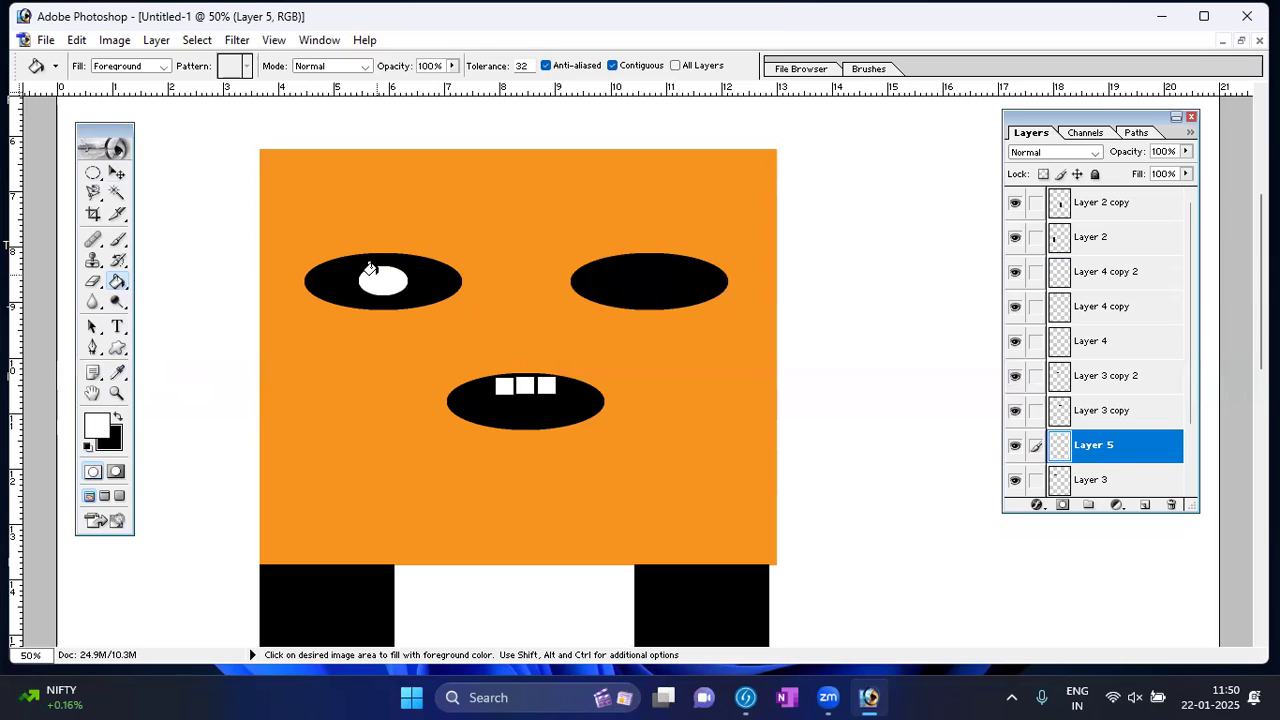
Draw a tiny elliptical selection at the centre of the white ellipse, fill it with black as a pupil and deselect
left_click(117, 173)
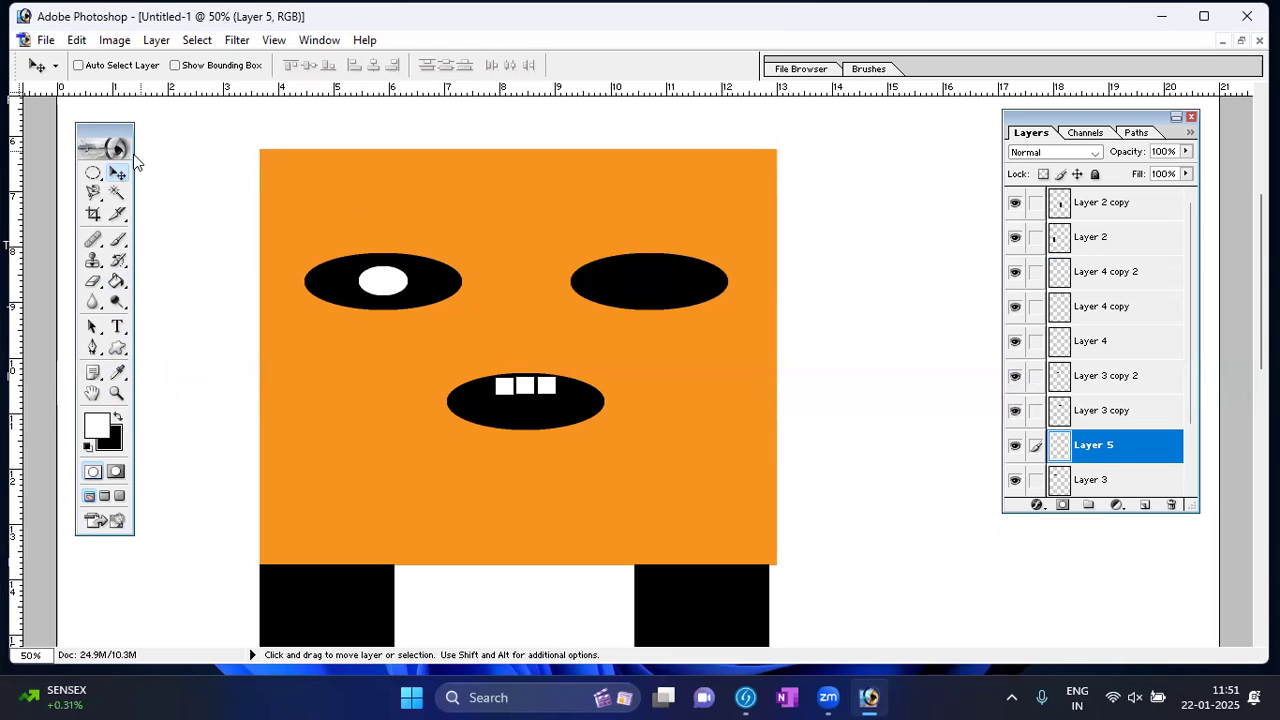
left_click(93, 174)
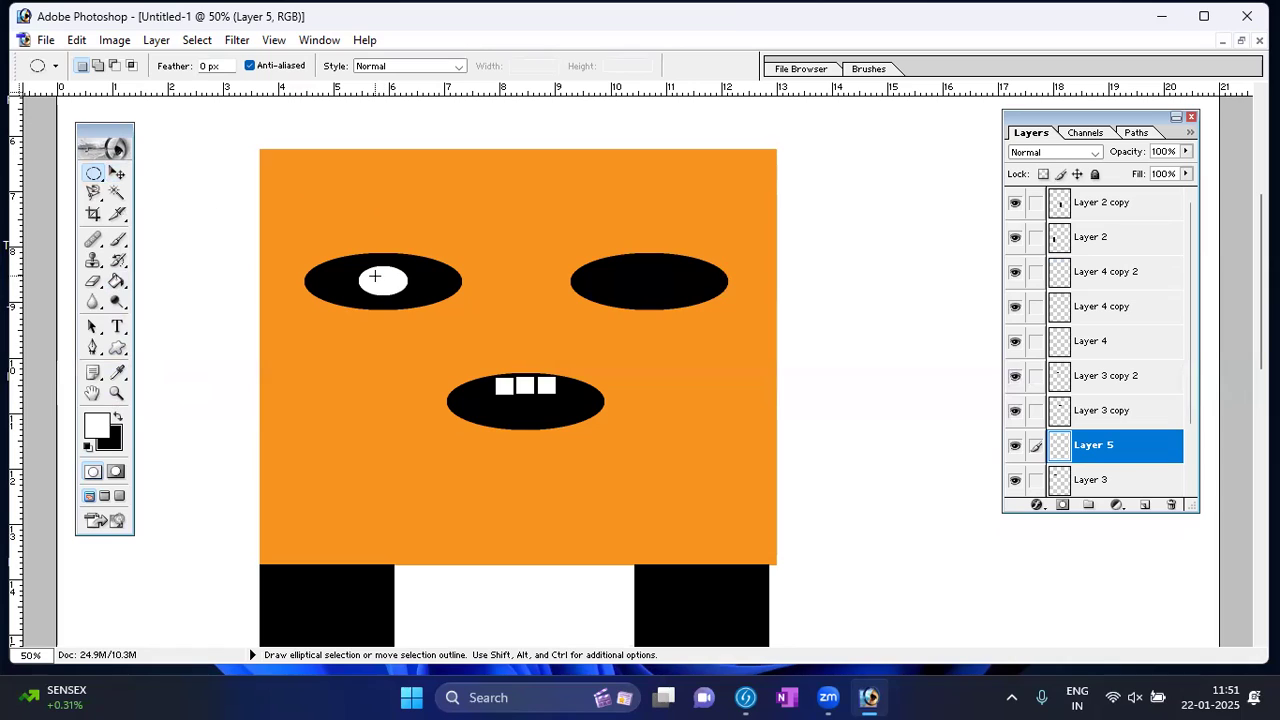
left_click_drag(384, 282, 386, 285)
left_click(118, 418)
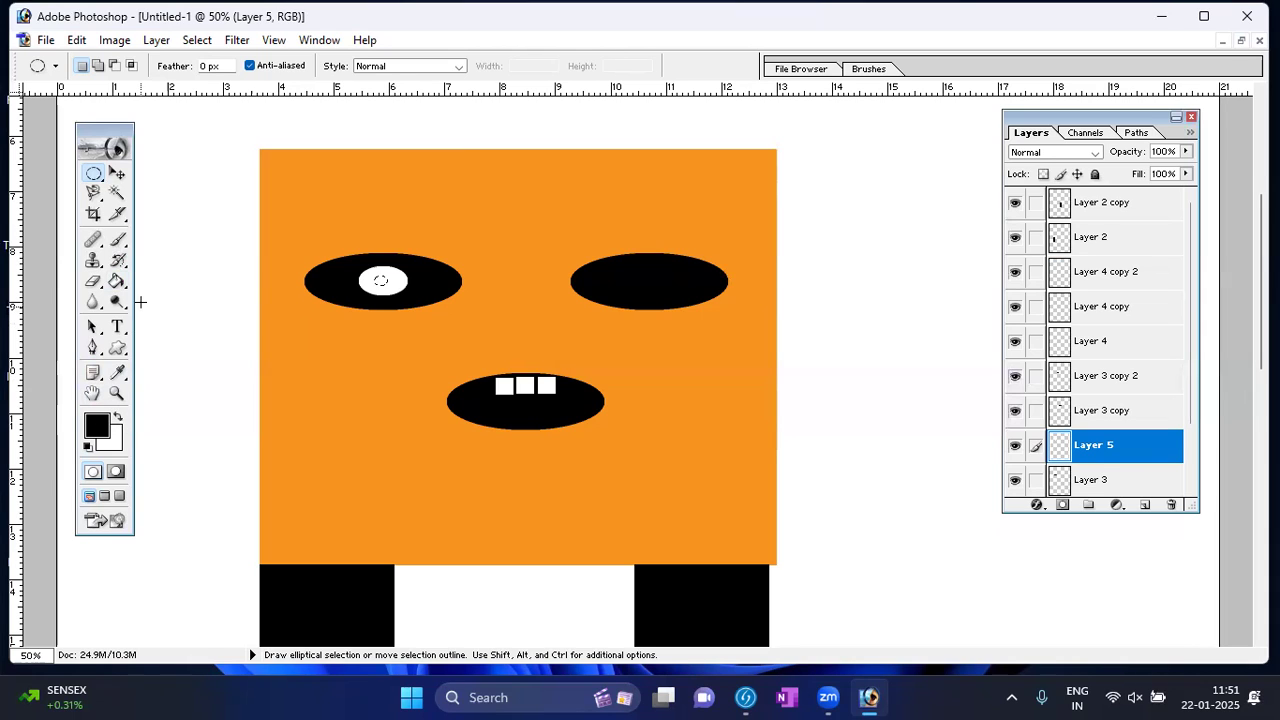
left_click(117, 282)
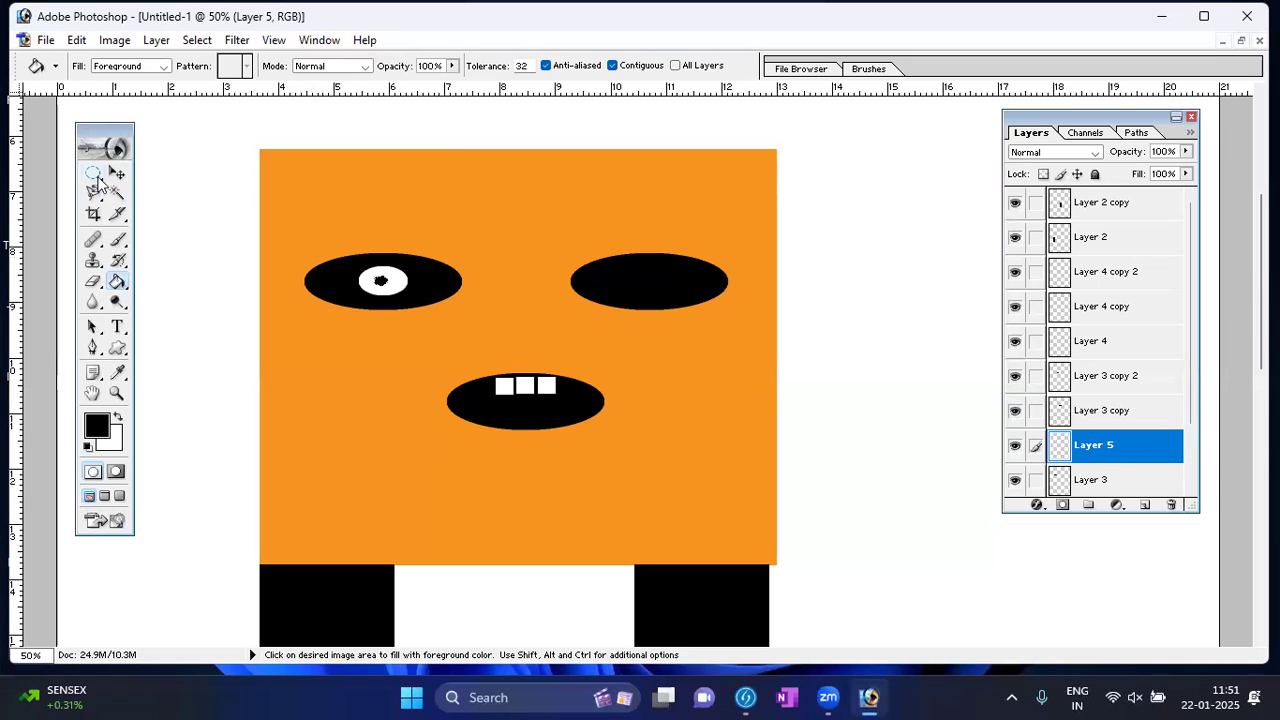
left_click(93, 174)
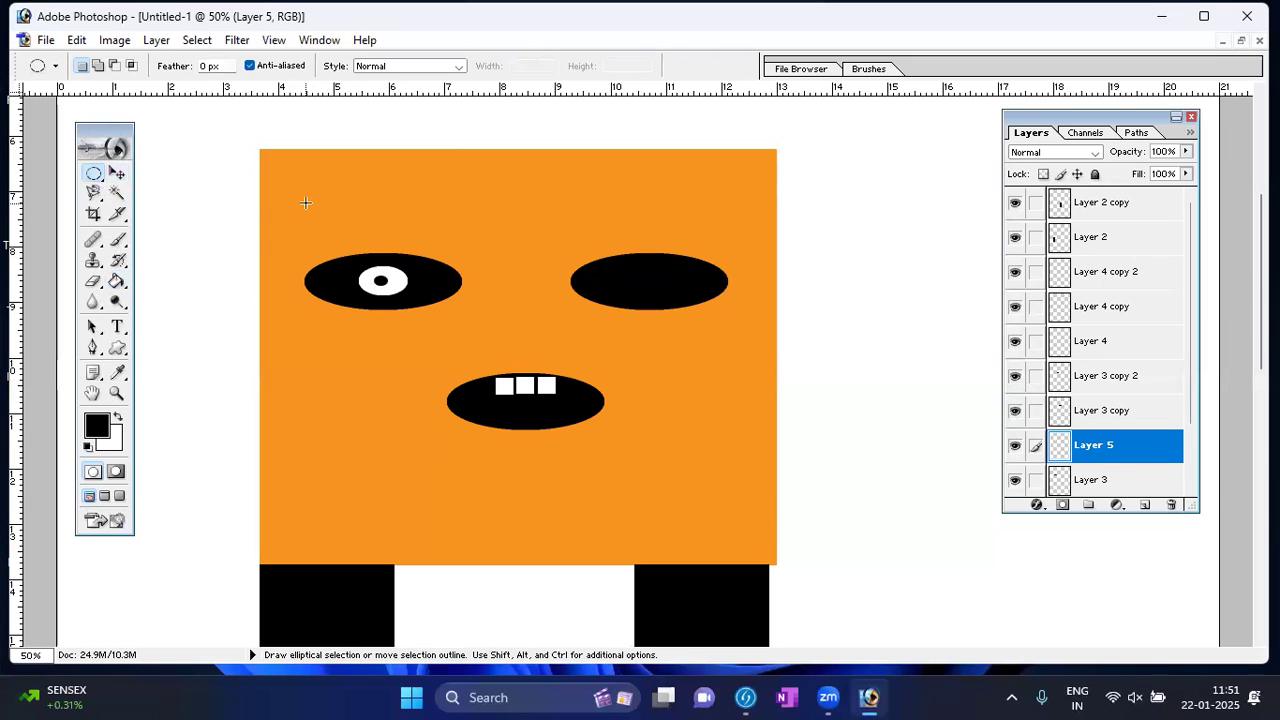
Move the white eyeball with its pupil slightly up and to the left inside the left eye
left_click(117, 174)
right_click(383, 290)
left_click(400, 297)
left_click_drag(400, 297, 373, 291)
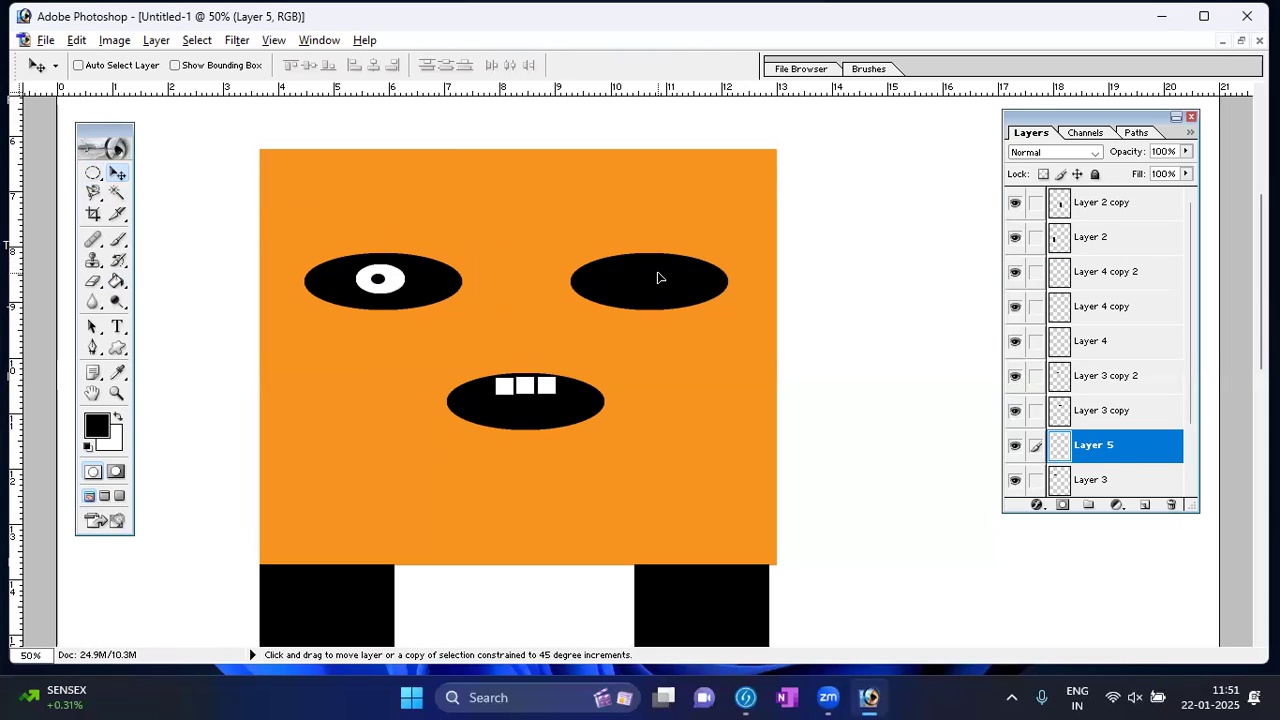
Duplicate the eyeball horizontally to the right eye's inner edge and place the copy's layer directly above Layer 2
left_click_drag(614, 277, 565, 274)
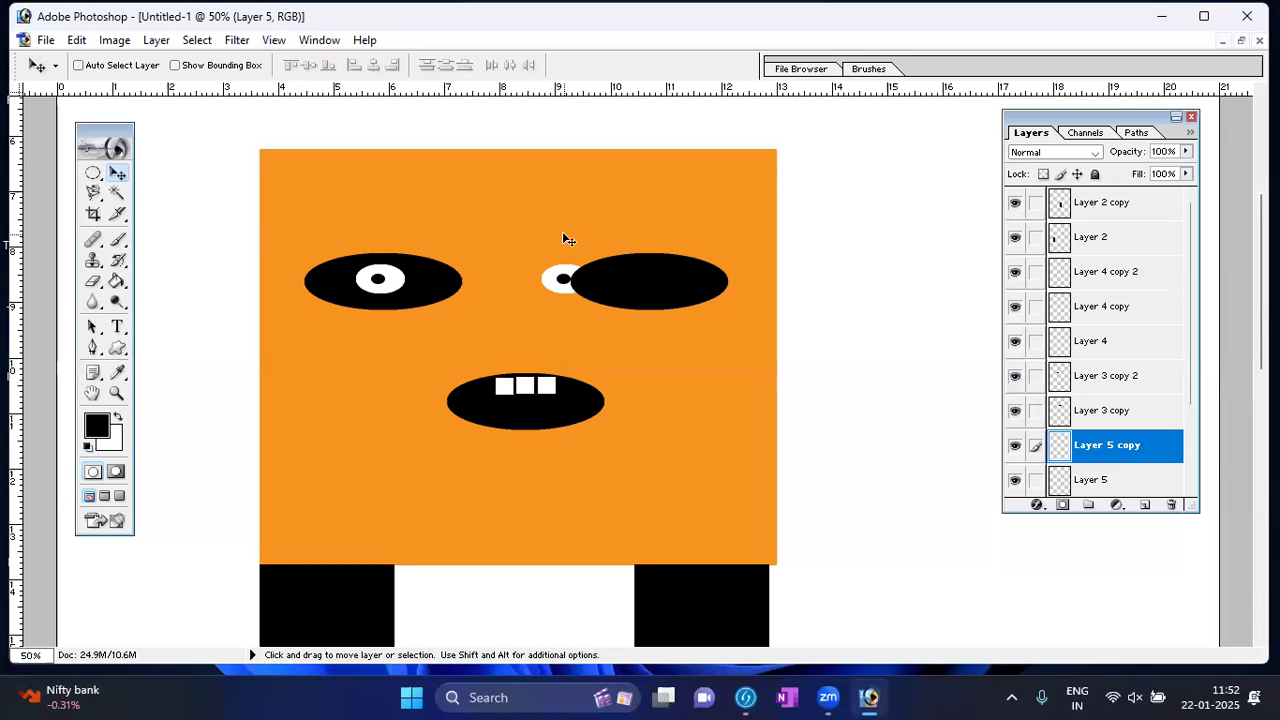
right_click(558, 276)
left_click(600, 288)
left_click_drag(1125, 450, 1137, 213)
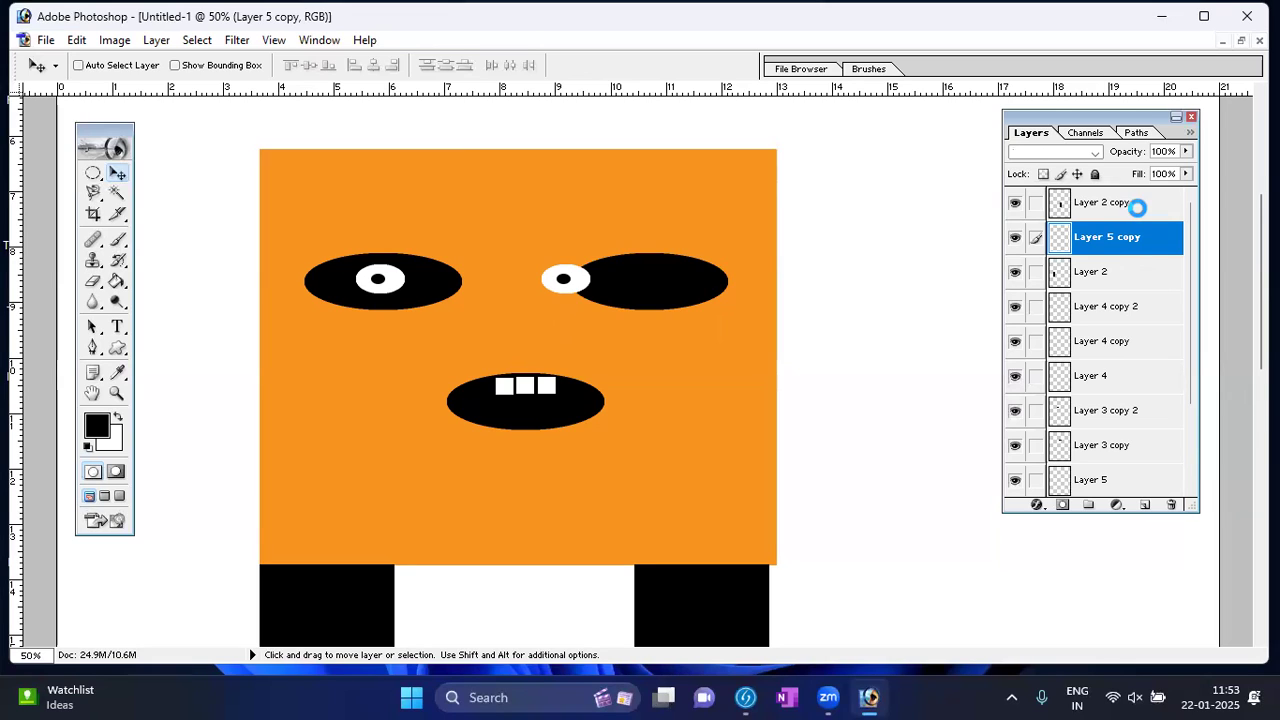
Move the copied eyeball horizontally to the centre of the right eye
key("Right")
key("Right")
key("Right")
key("Right")
key("Right")
key("Right")
key("shift+Right")
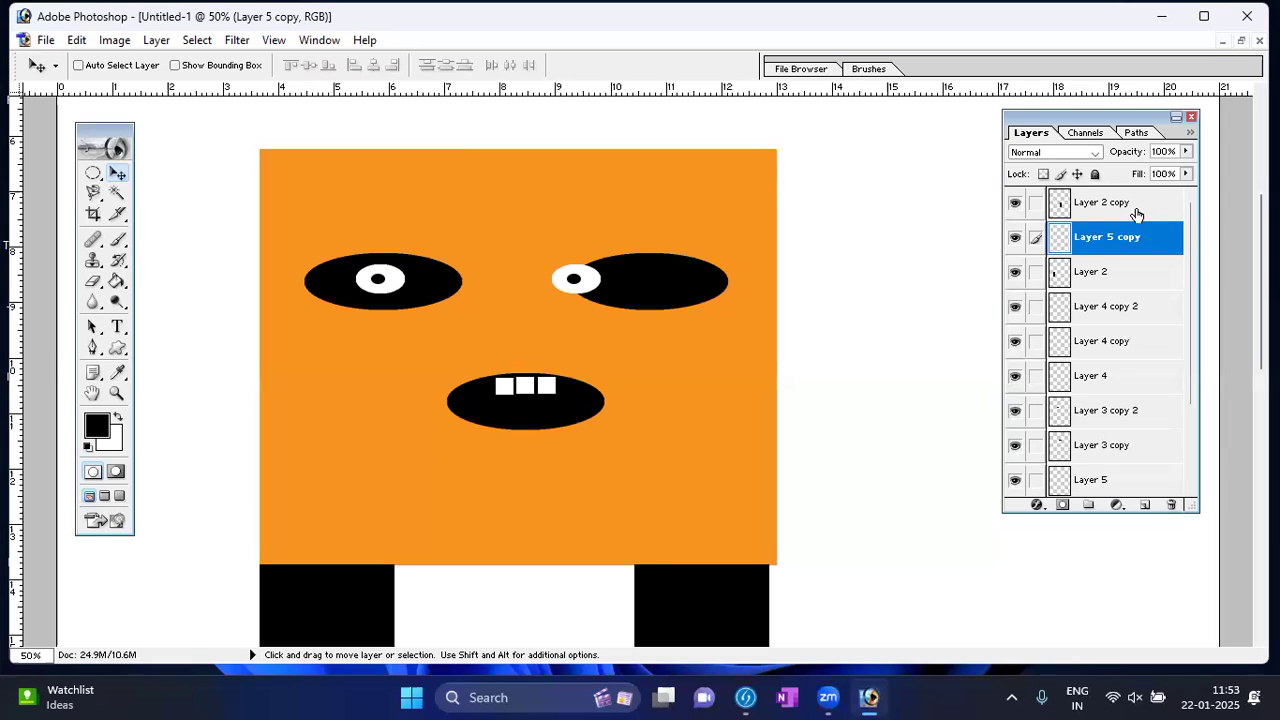
key("shift+Right")
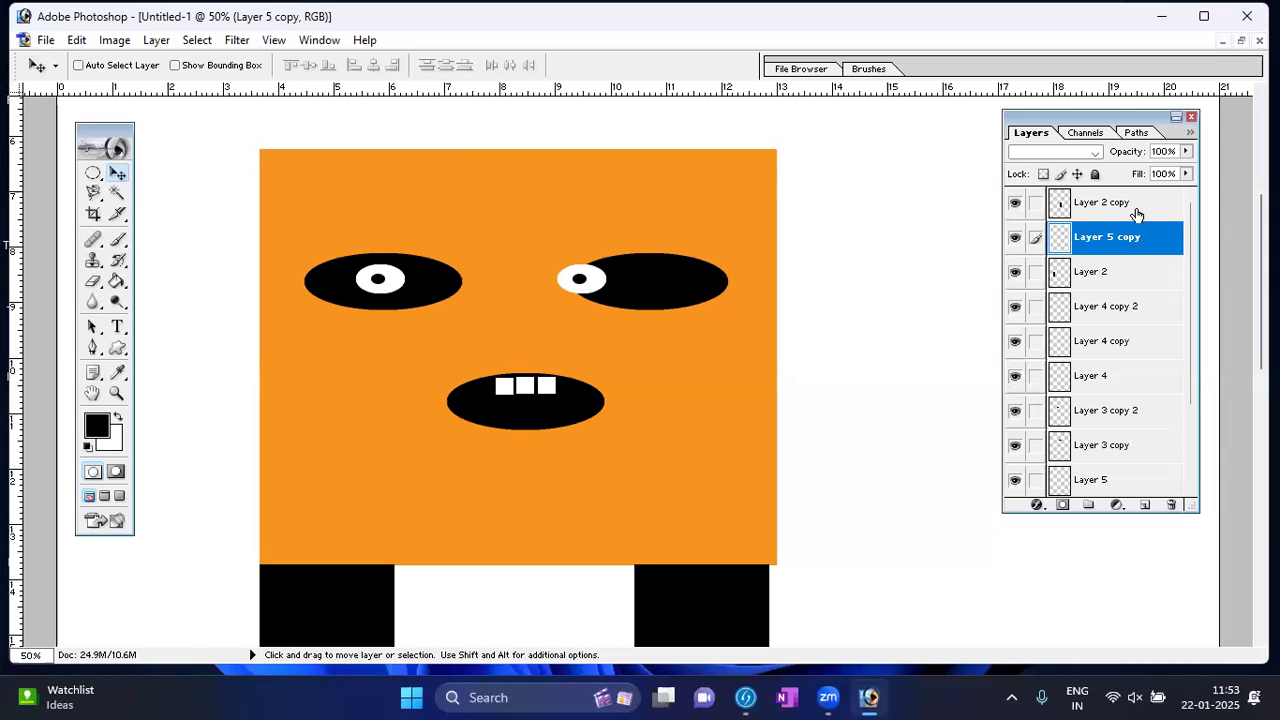
key("shift+Right")
key("shift+Right")
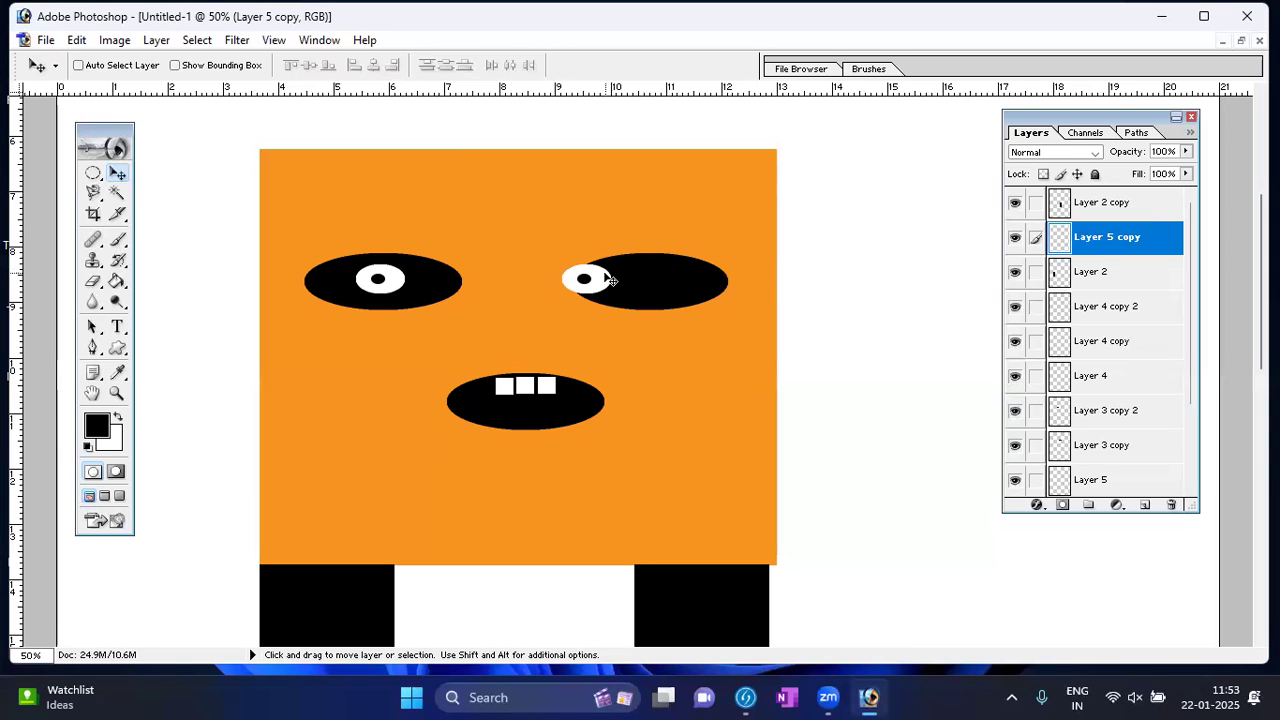
left_click_drag(585, 281, 647, 282)
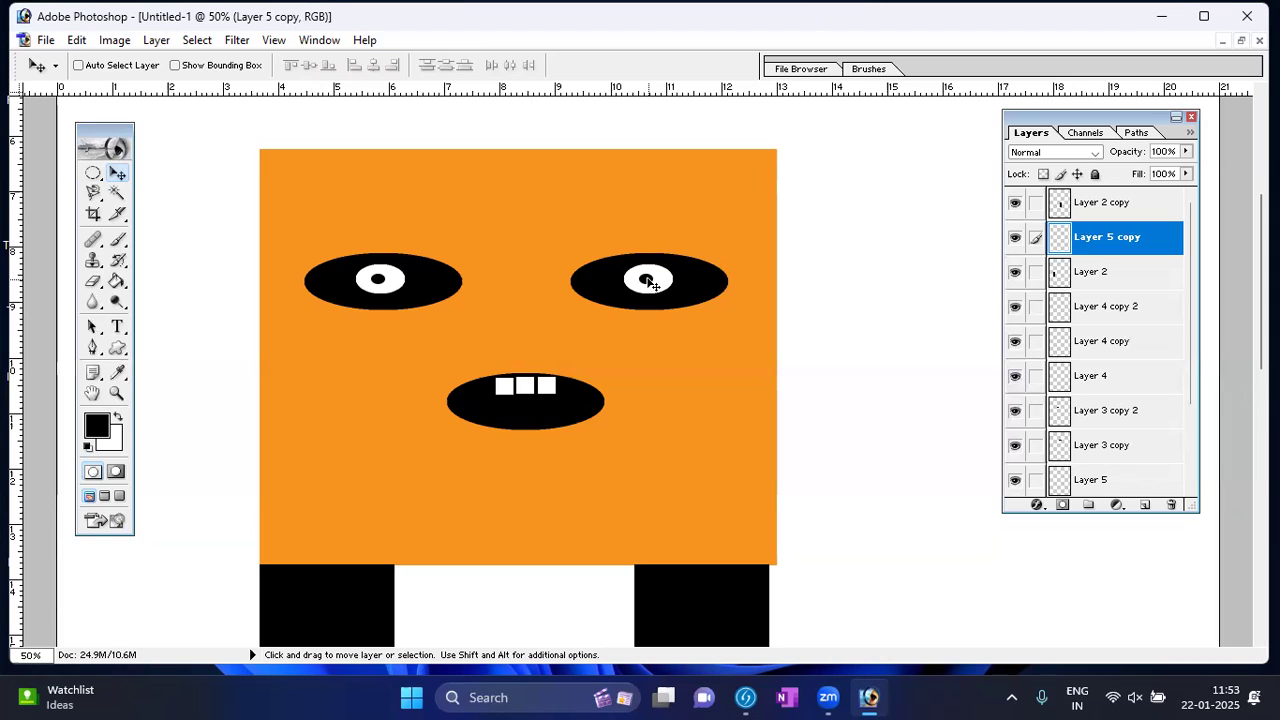
Draw a flat elliptical selection across the head's top edge, wider than the head, fill it with black as a hat and deselect
key("ctrl+0")
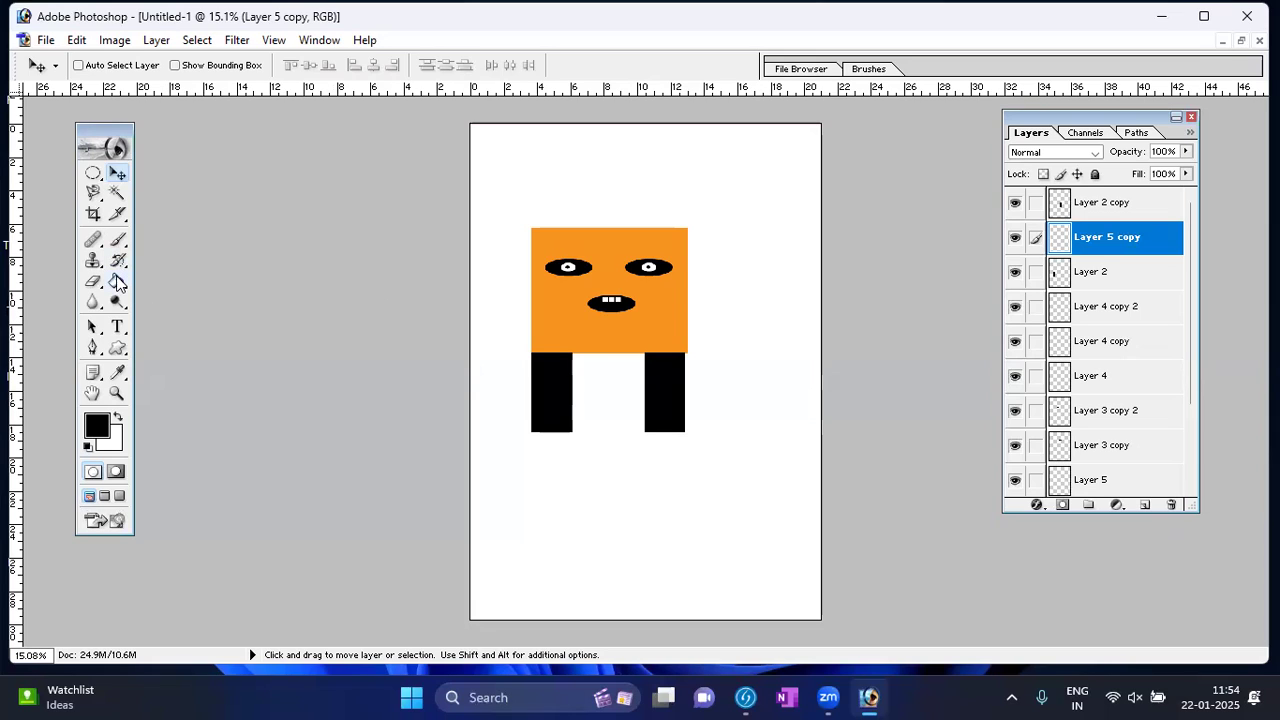
left_click(90, 175)
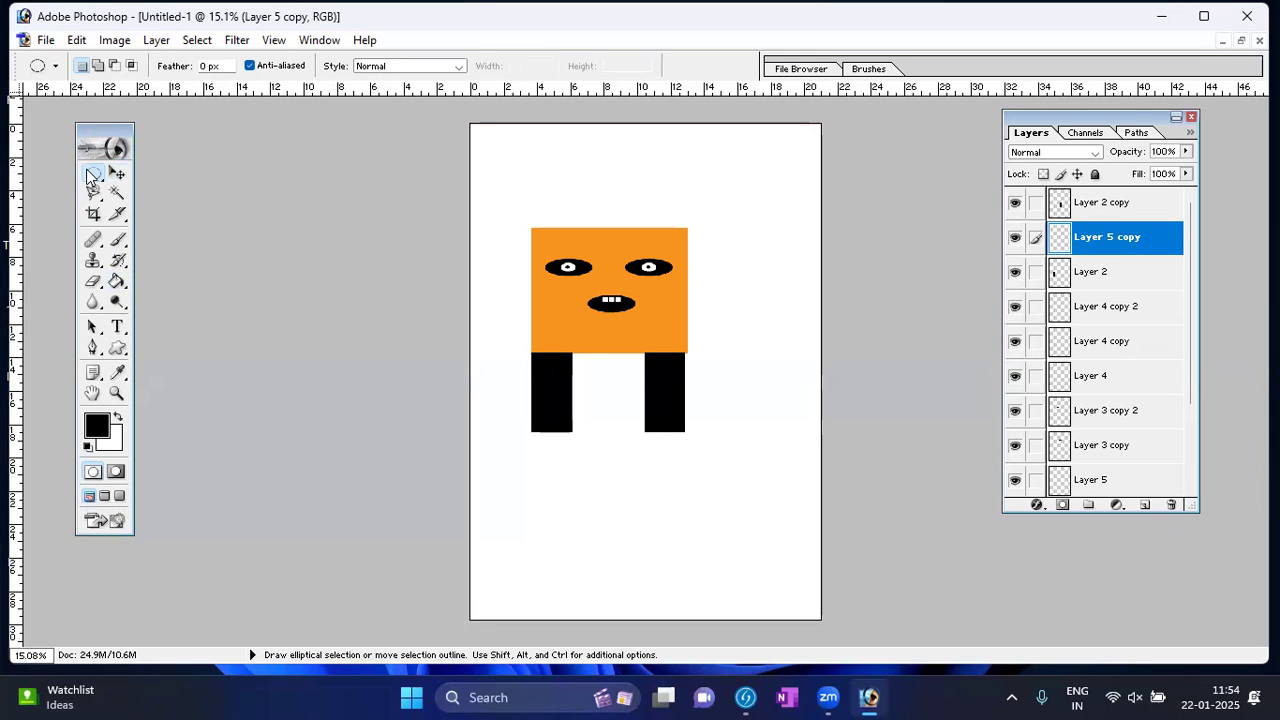
left_click(90, 175)
left_click(177, 192)
left_click_drag(503, 206, 703, 246)
left_click(117, 282)
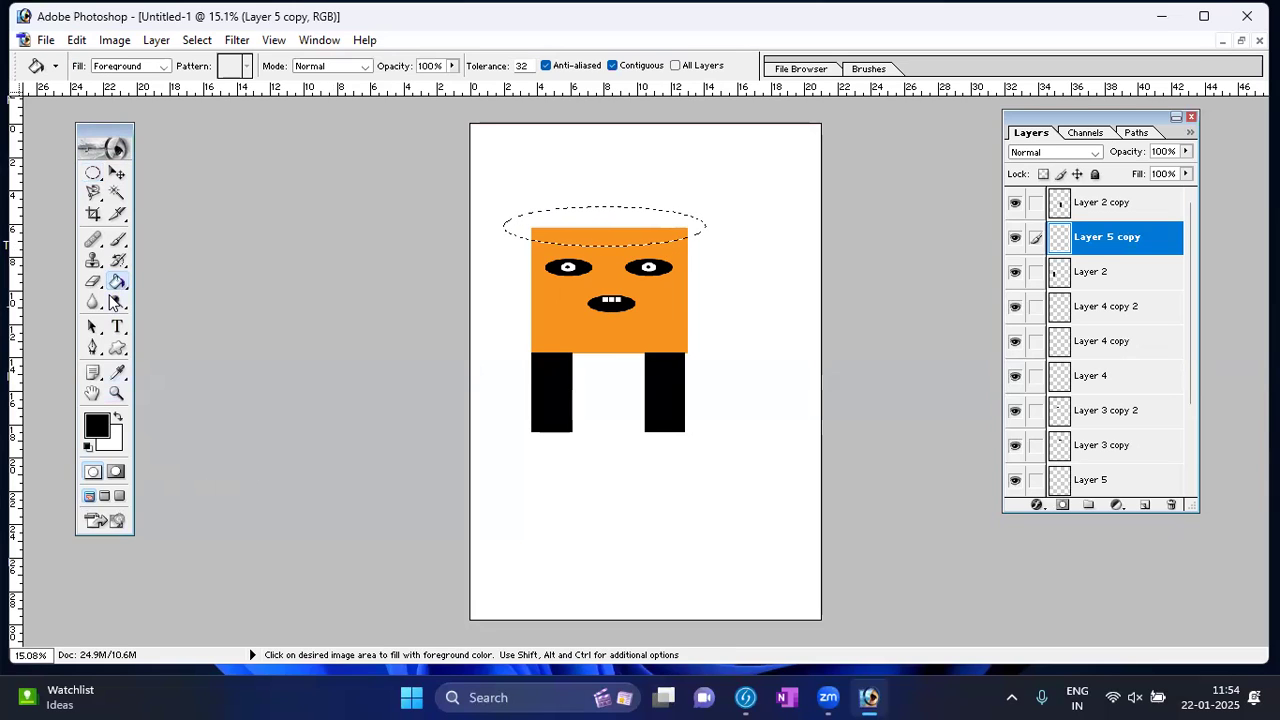
left_click(622, 225)
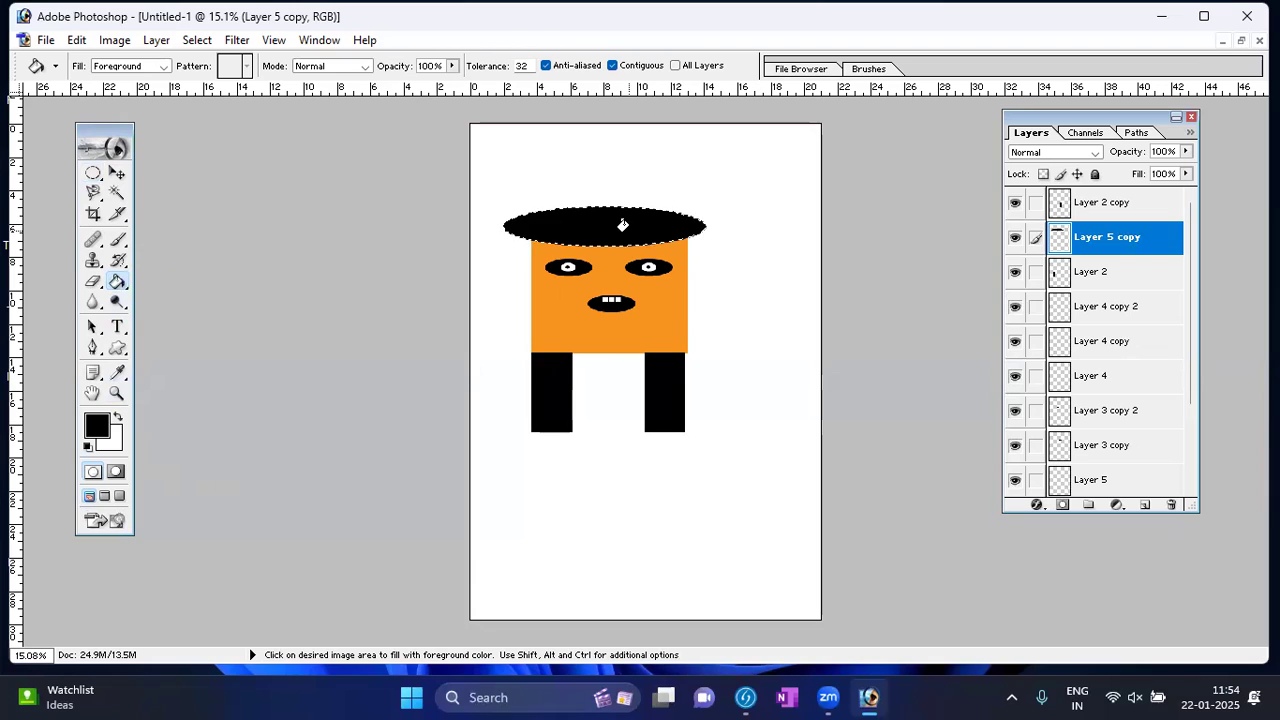
left_click(117, 174)
left_click(93, 173)
left_click(666, 173)
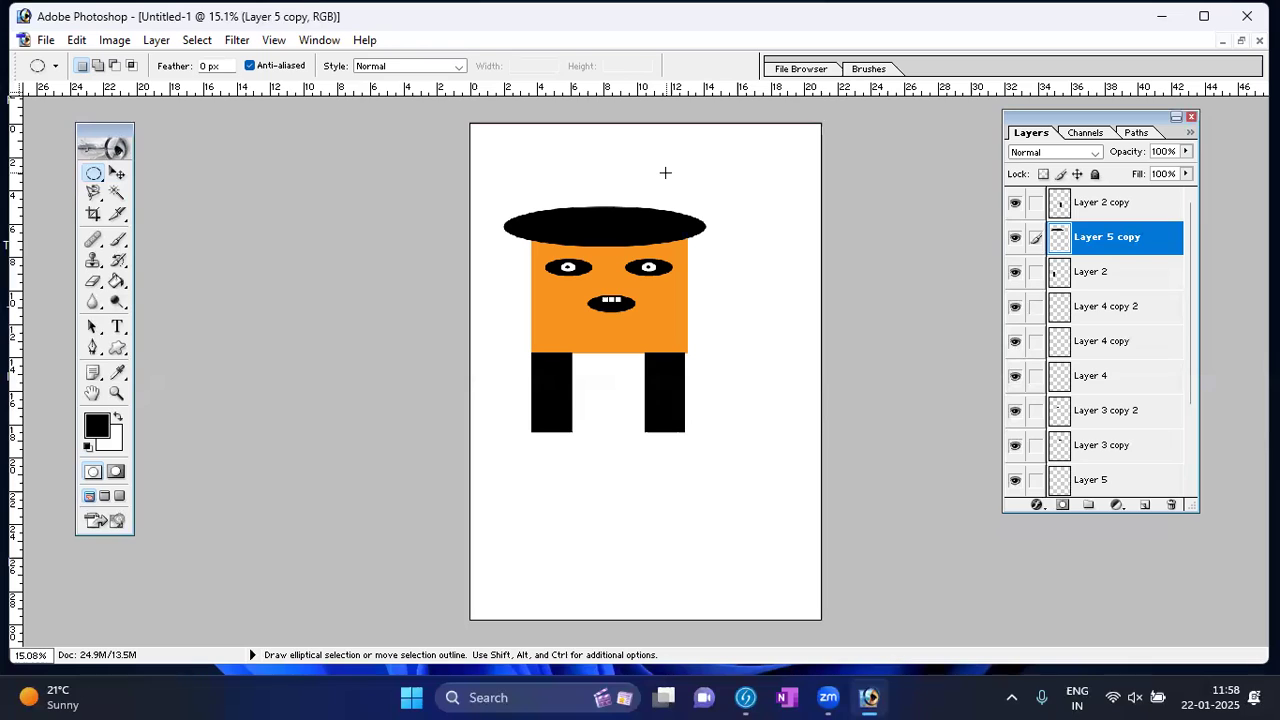
Turn on Auto Select Layer and move the black hat down and back up onto the head's top edge
left_click(117, 174)
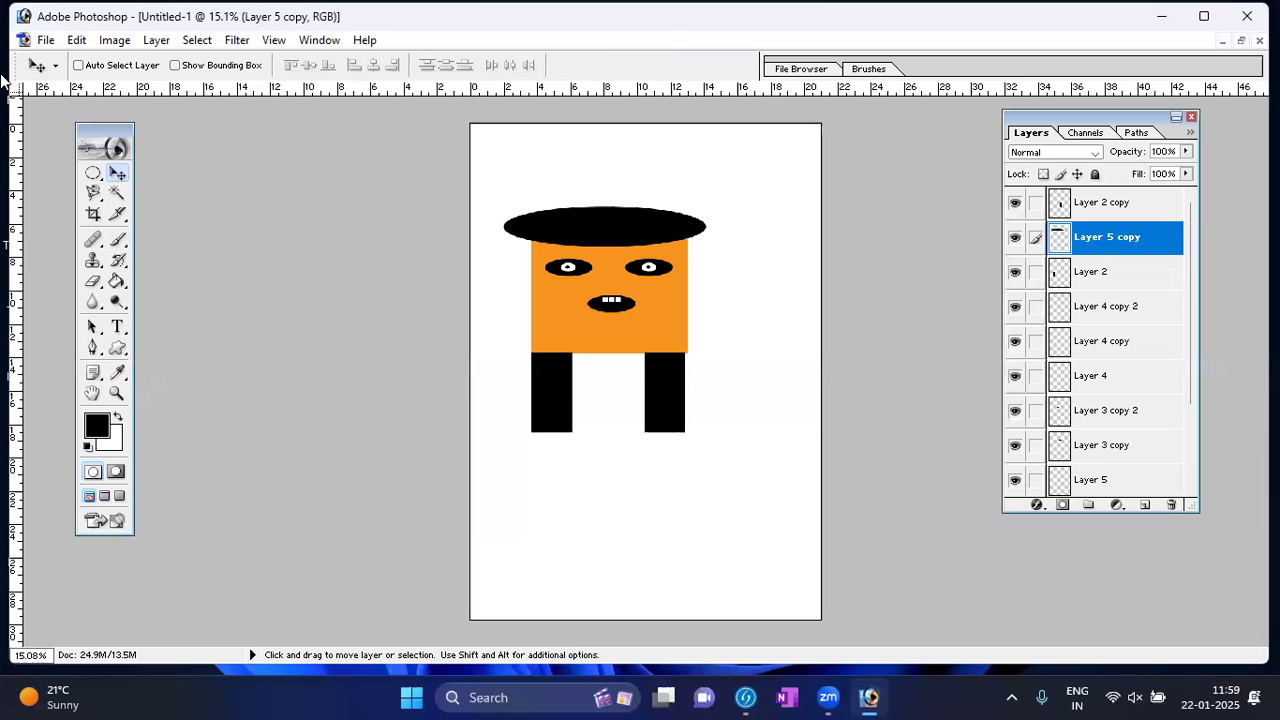
left_click(101, 68)
left_click(615, 303)
mouse_move(591, 220)
left_mouse_down()
mouse_move(614, 170)
mouse_move(597, 241)
left_mouse_up()
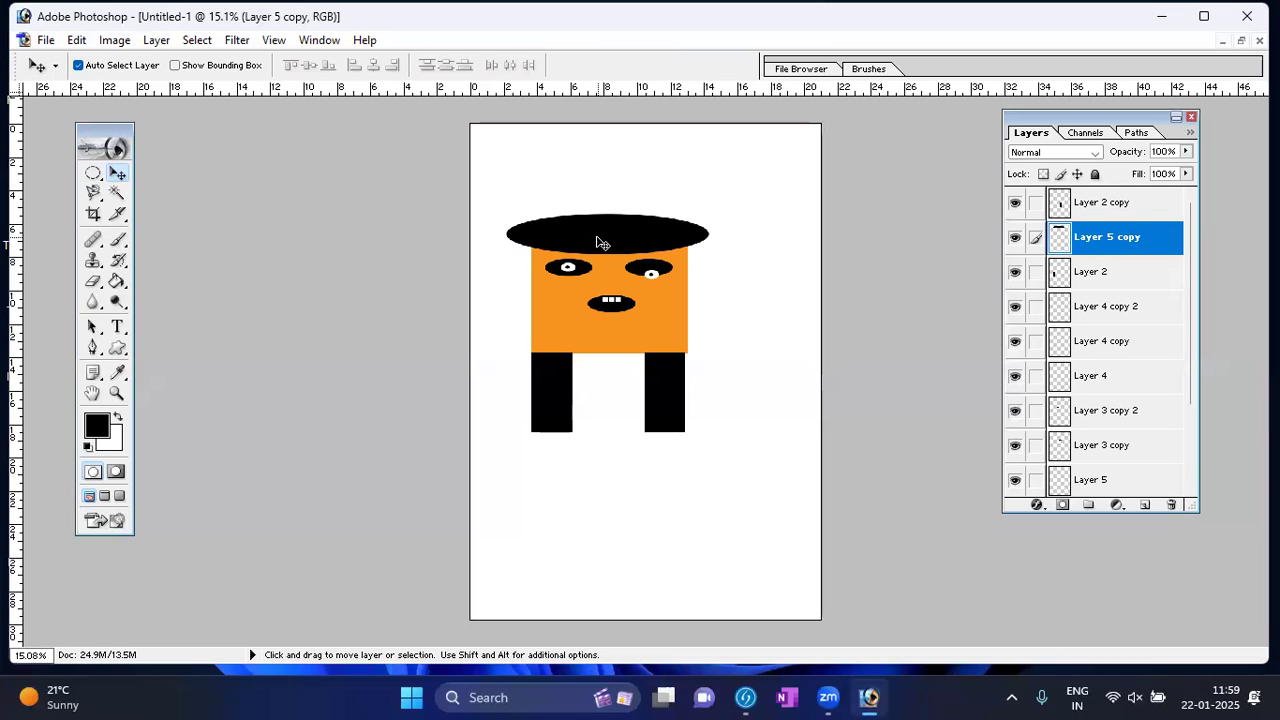
left_click_drag(617, 235, 611, 227)
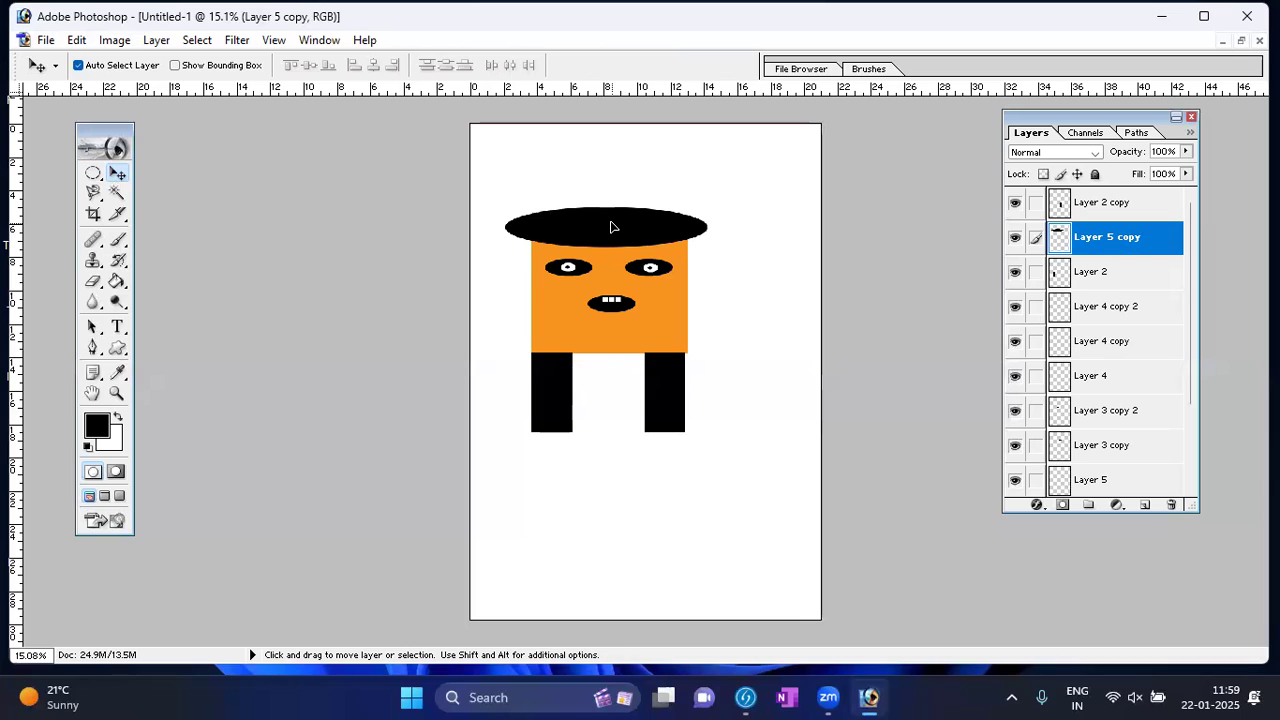
Select the linked teeth, move them up between the eyes and back onto the upper part of the mouth
left_click(615, 303)
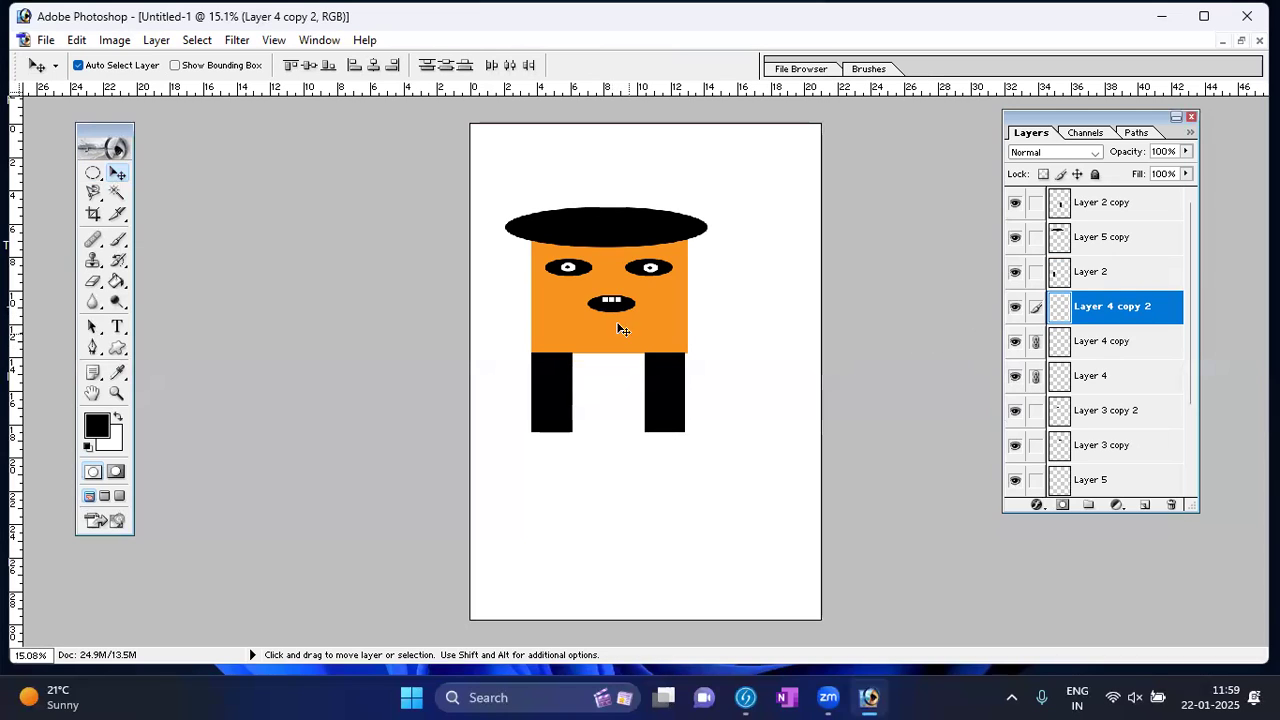
left_click_drag(612, 303, 616, 273)
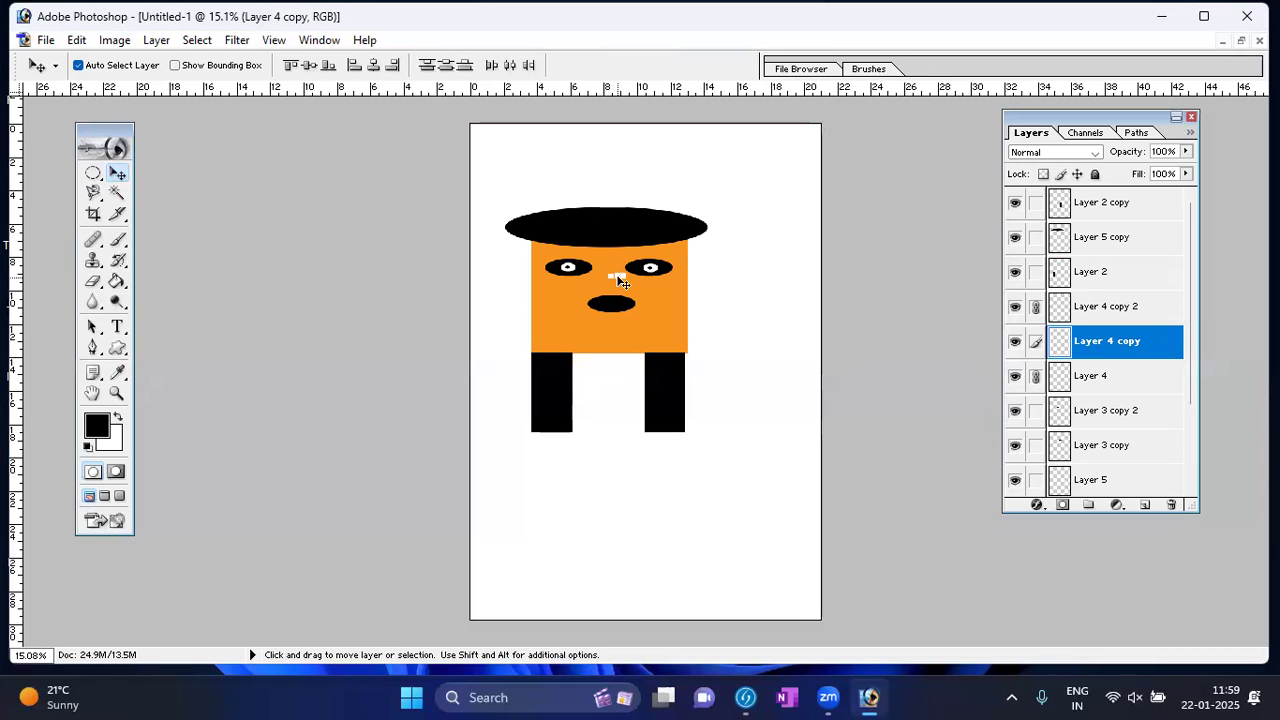
left_click_drag(620, 282, 611, 304)
Turn off Auto Select Layer and make the orange square's Layer 1 active from the canvas
left_click(79, 65)
right_click(708, 328)
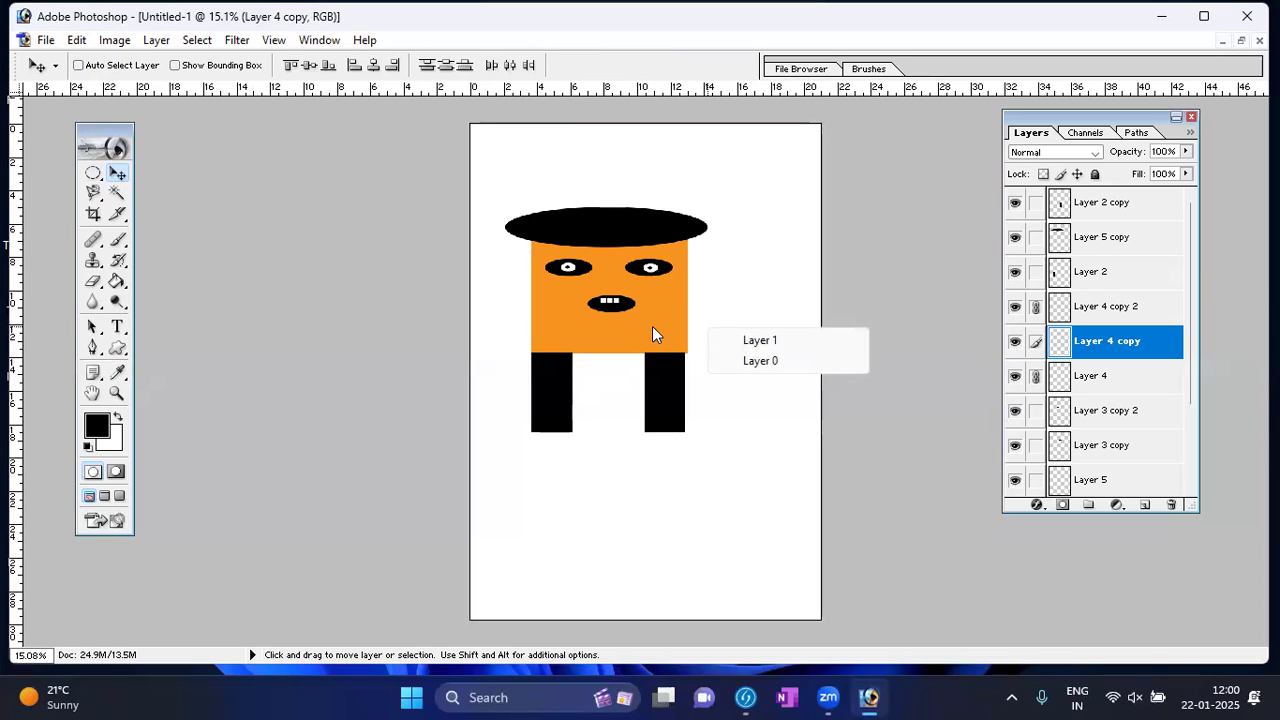
left_click(715, 340)
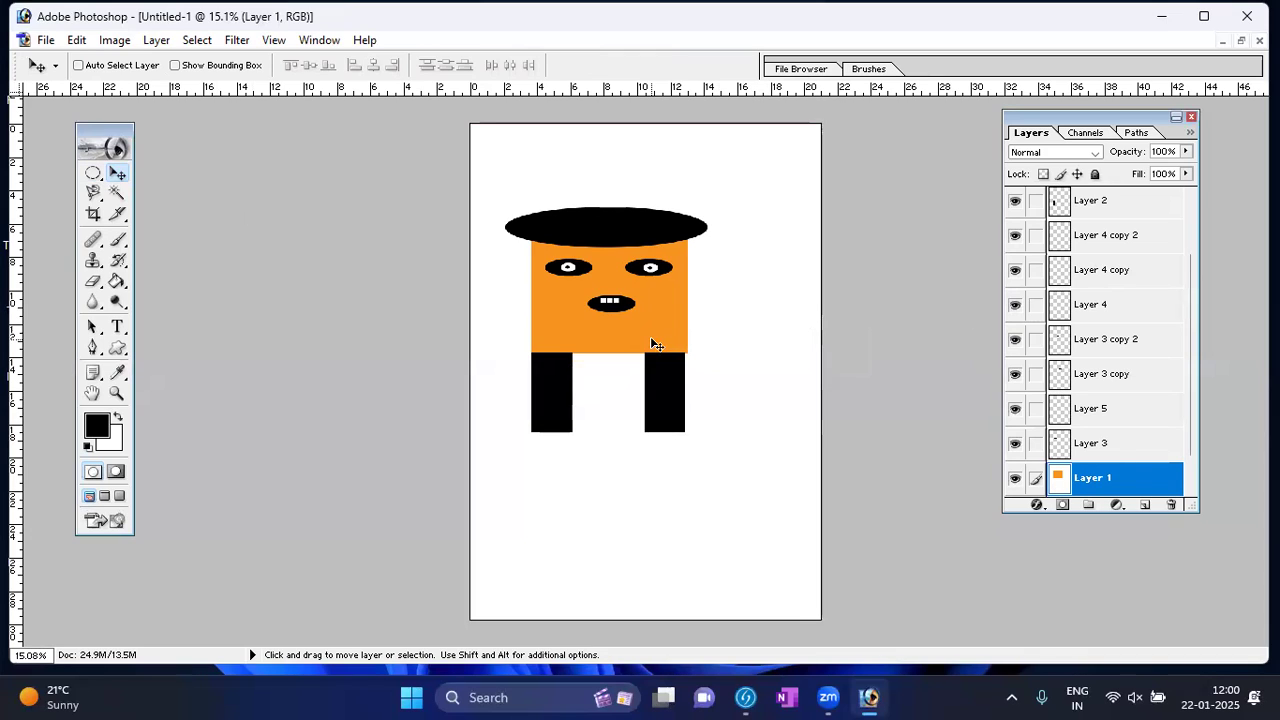
Make the left eyeball's Layer 5 active and duplicate the eyeball to just above the hat's left end
right_click(570, 270)
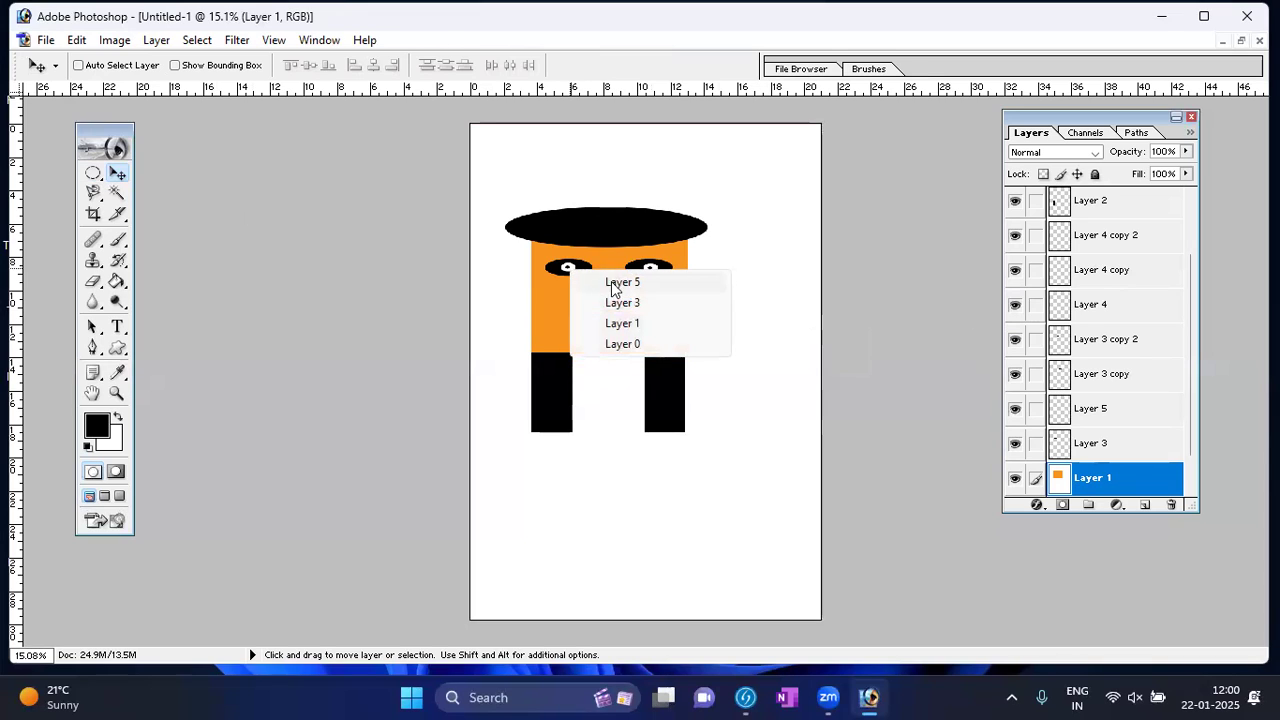
left_click(620, 283)
left_click_drag(568, 264, 573, 272)
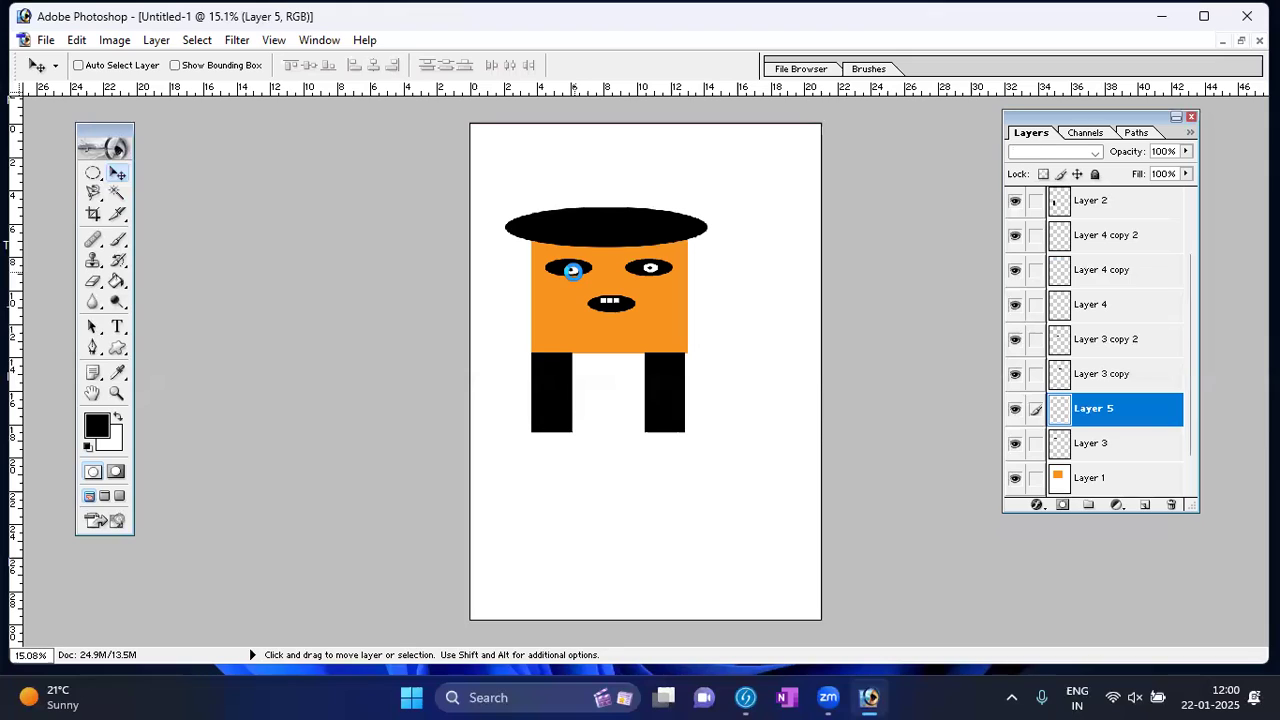
key("ctrl+z")
key("shift+alt")
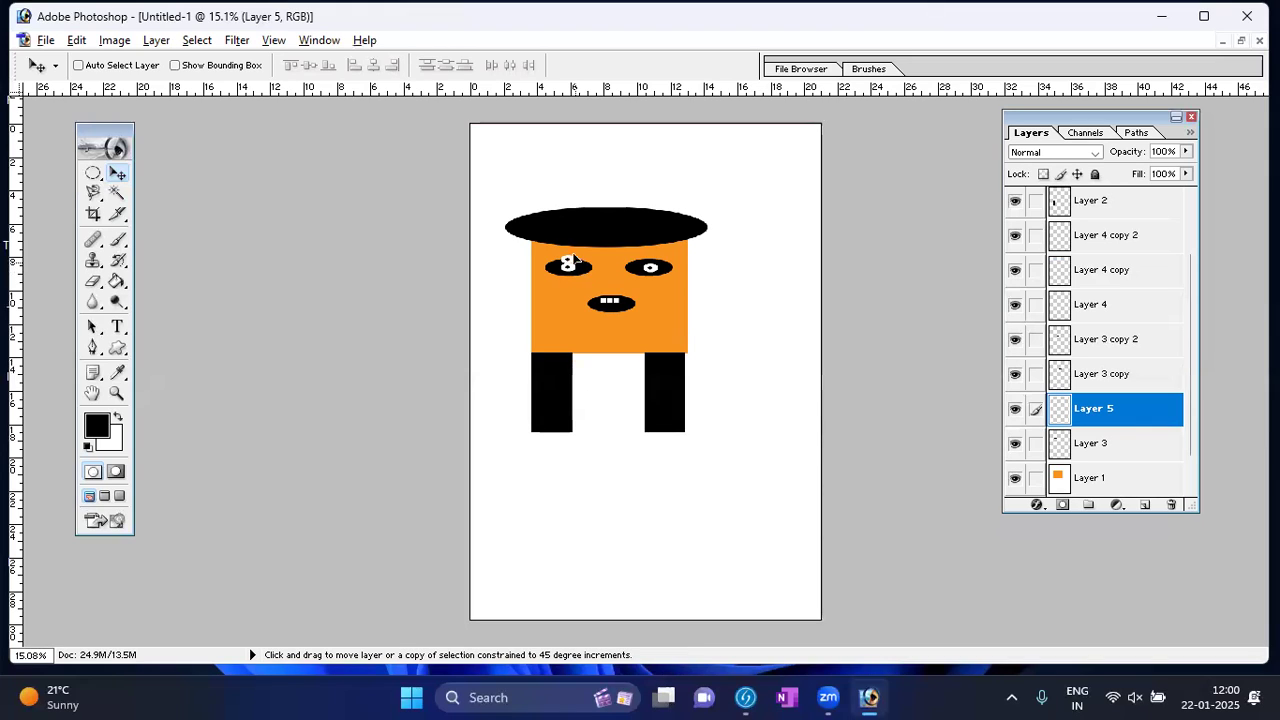
left_click_drag(560, 245, 533, 200)
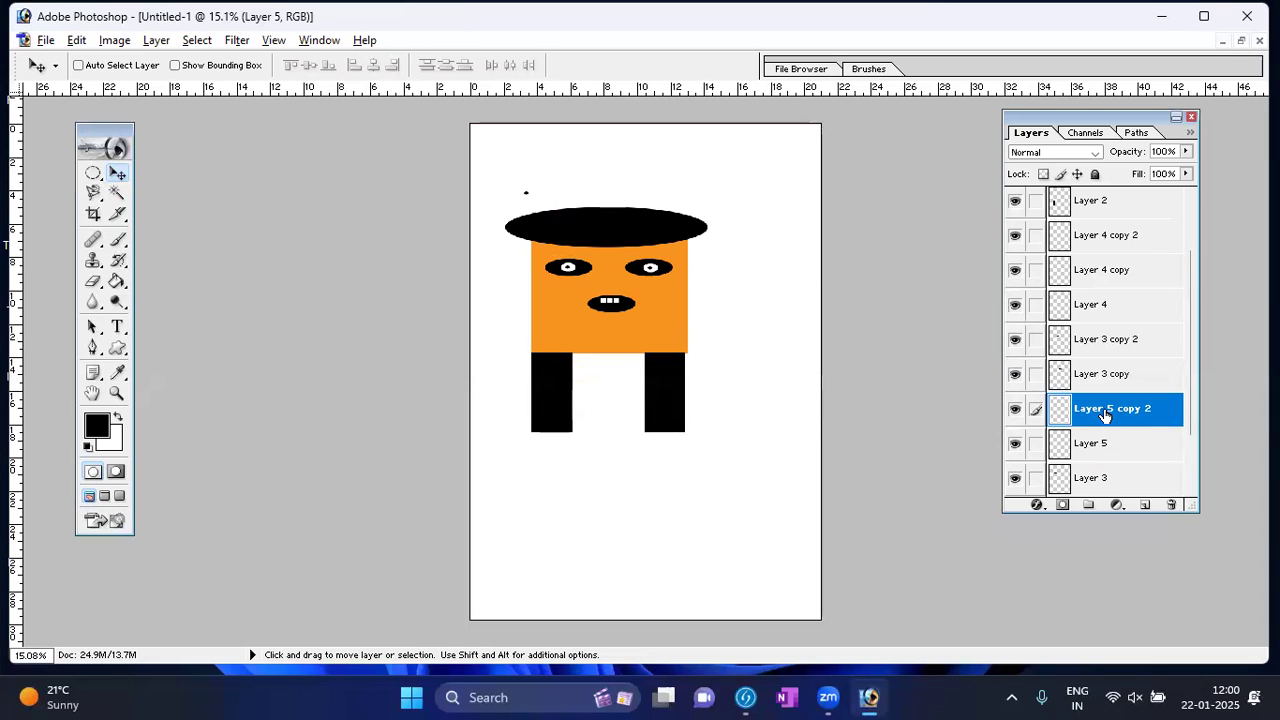
Move the eyeball duplicate's layer, Layer 5 copy 2, to the top of the layer stack, above Layer 2 copy
left_click_drag(1104, 416, 1102, 207)
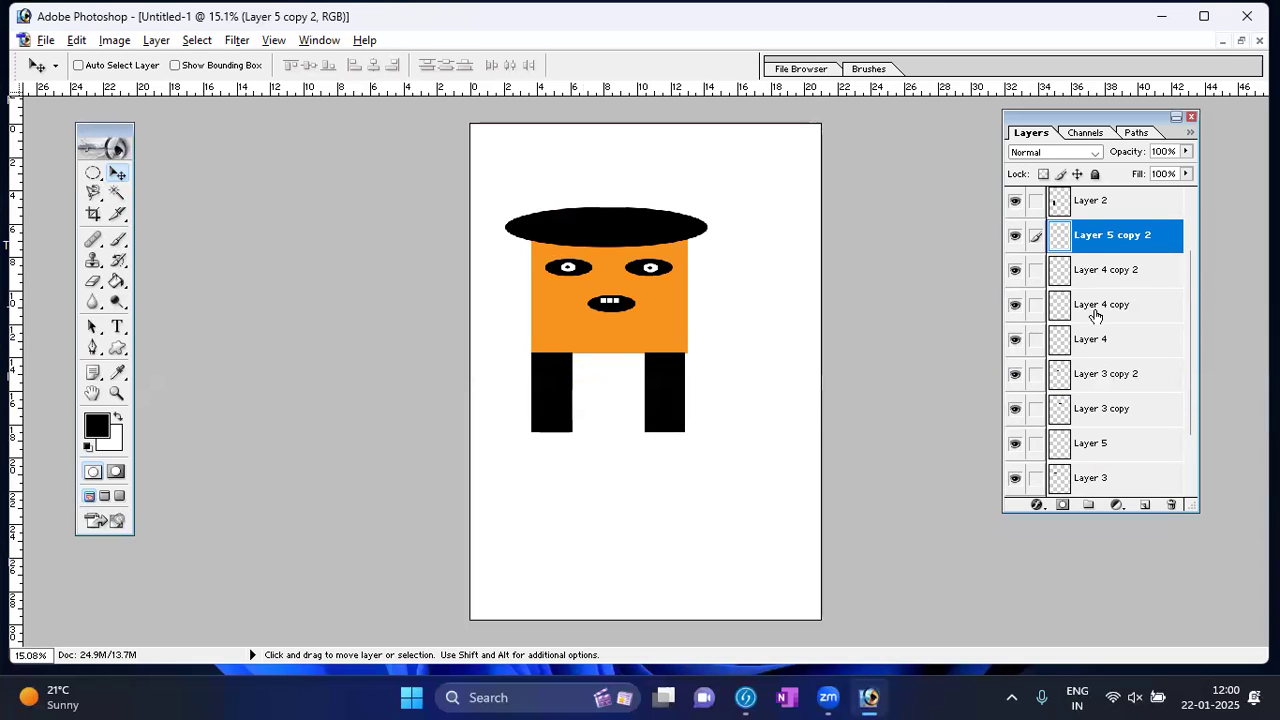
left_click(1188, 221)
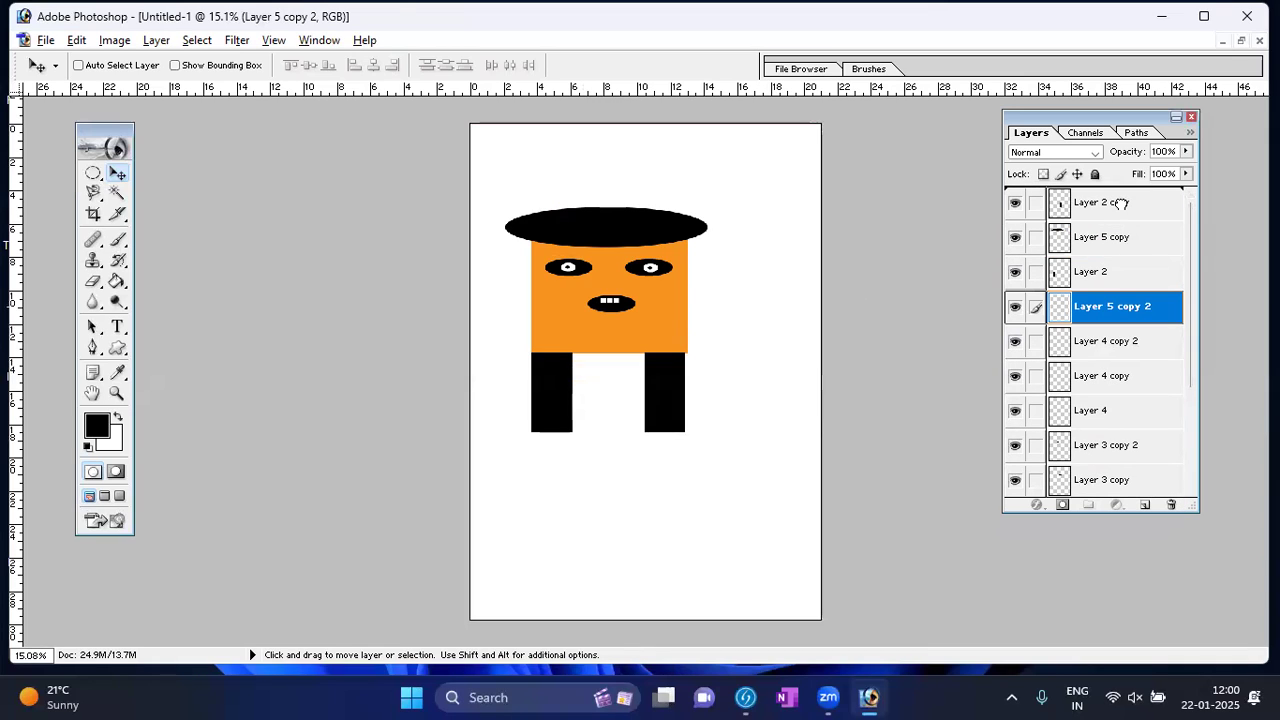
left_click_drag(1122, 208, 1118, 208)
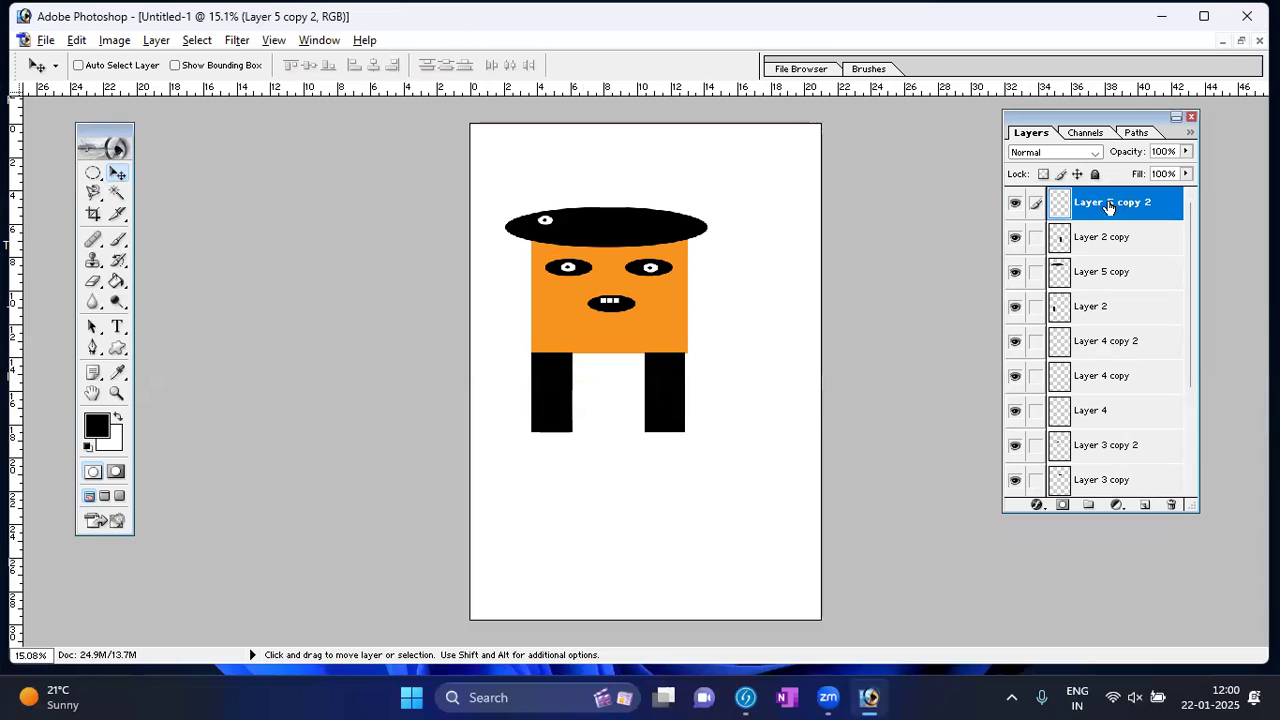
Duplicate the eyeball six times across the black hat, forming an upper row of four and a lower row of three
left_click_drag(545, 220, 596, 221)
left_click_drag(600, 222, 575, 233)
key("ctrl+j")
key("ctrl+j")
key("ctrl+j")
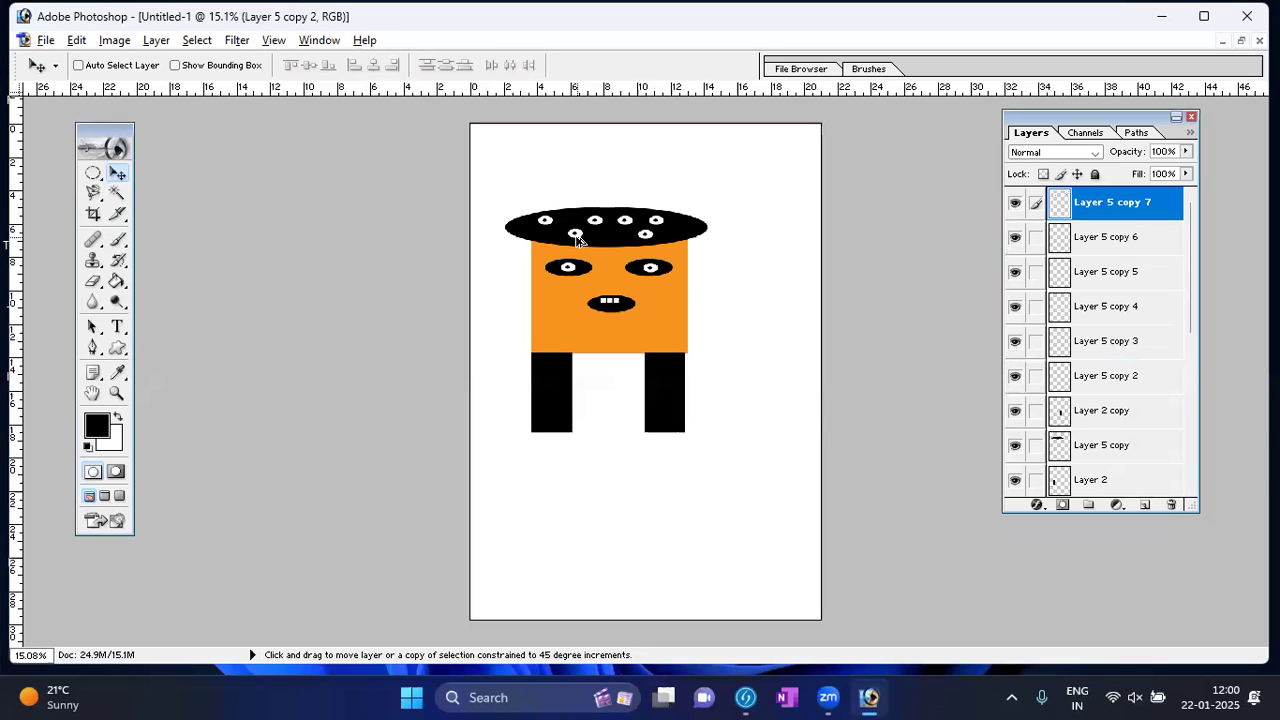
key("ctrl+j")
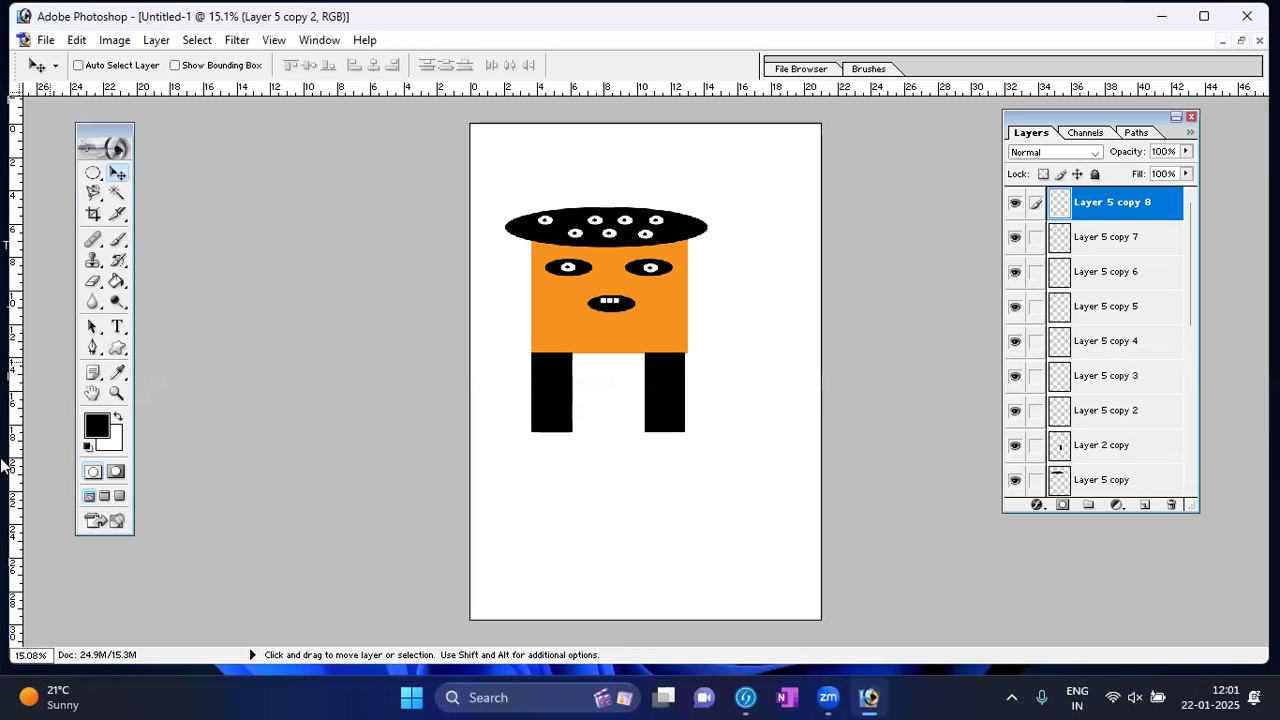
Save the document to the Desktop in Photoshop format with the file name ps
left_click(46, 42)
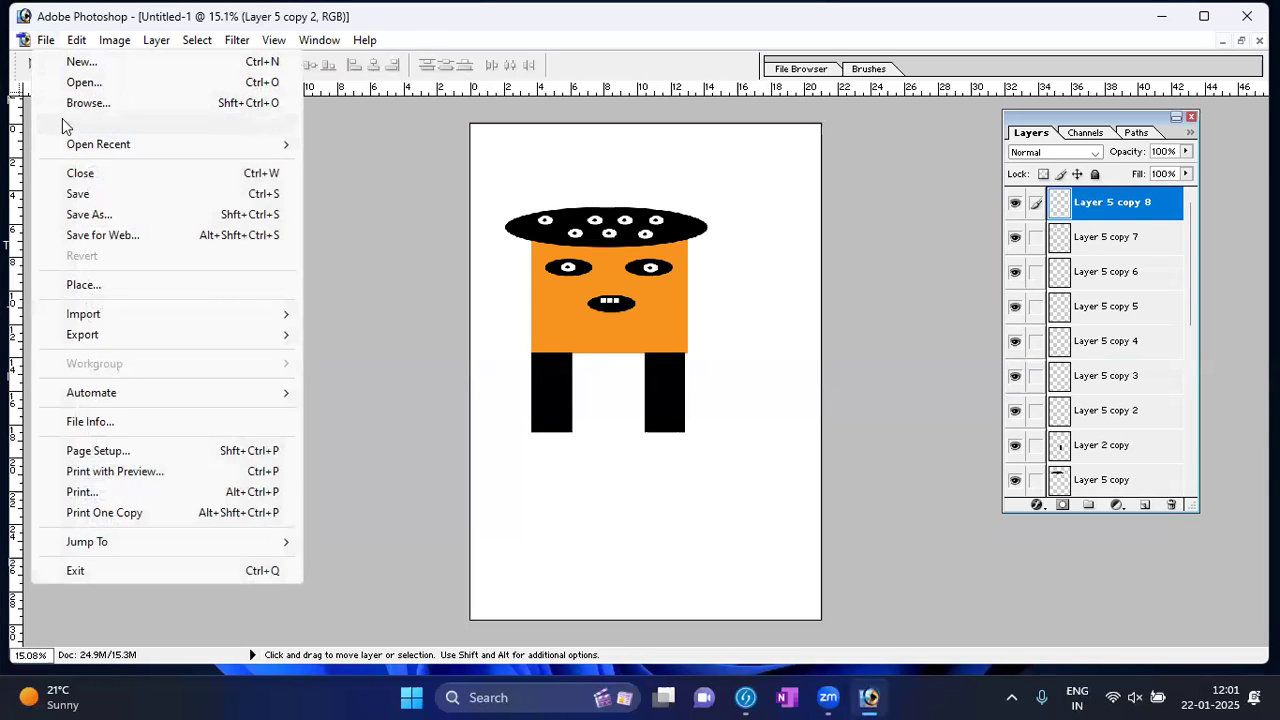
left_click(90, 195)
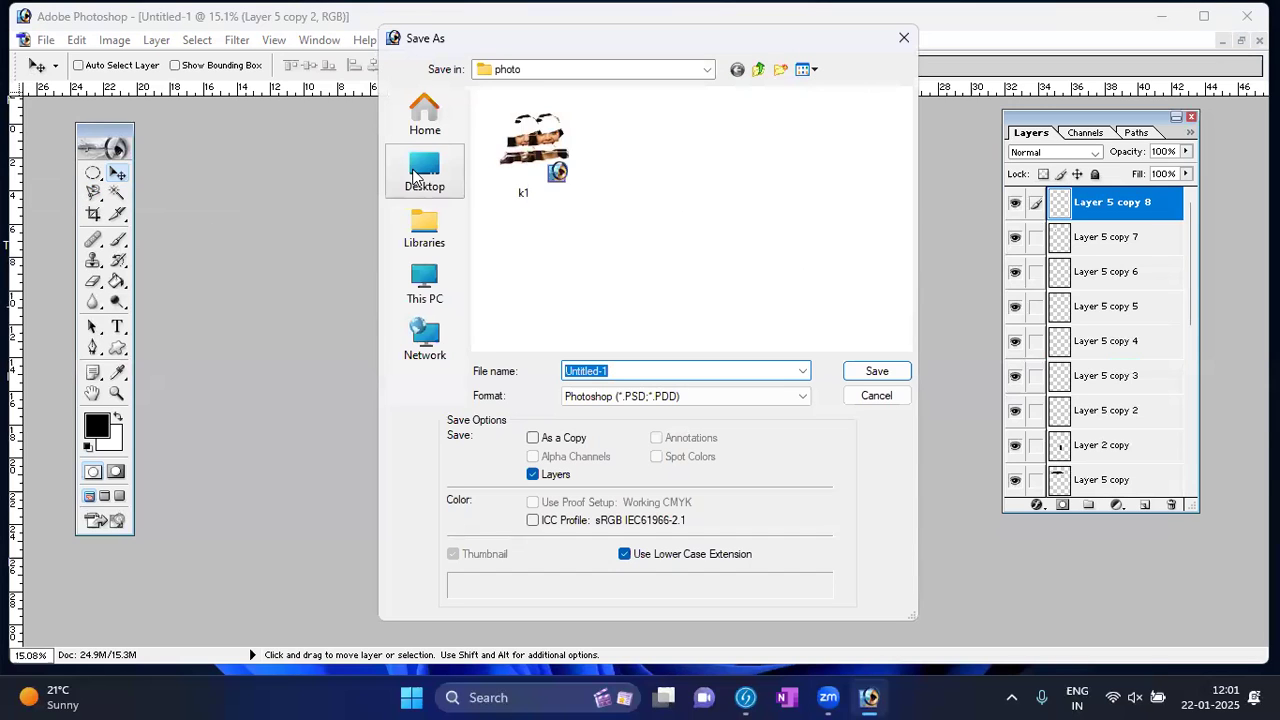
left_click(424, 172)
left_click(877, 372)
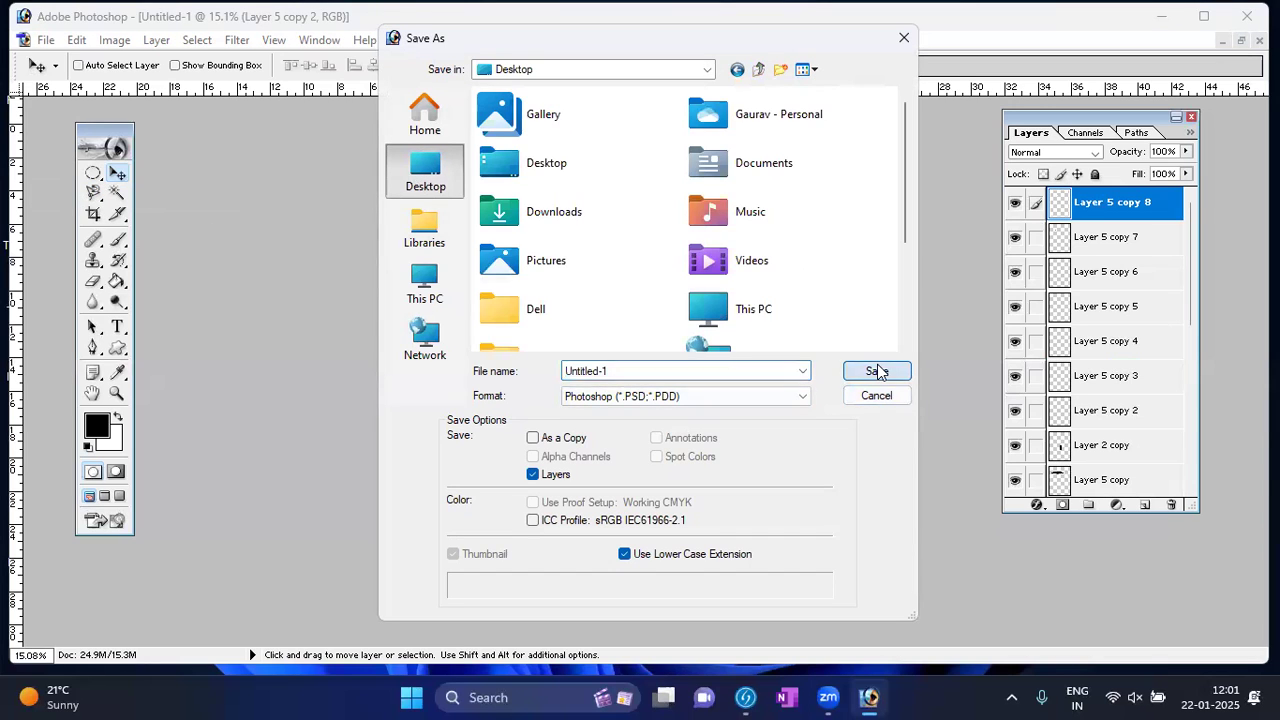
left_click(652, 277)
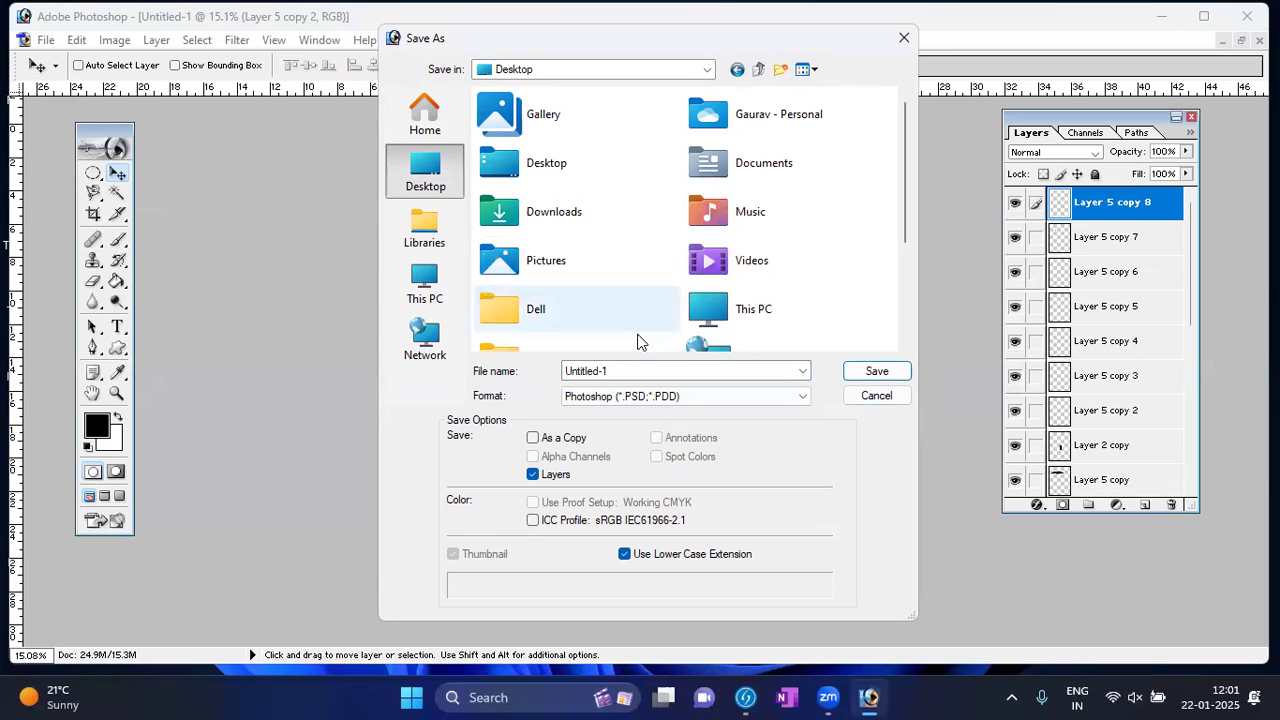
double_click(629, 370)
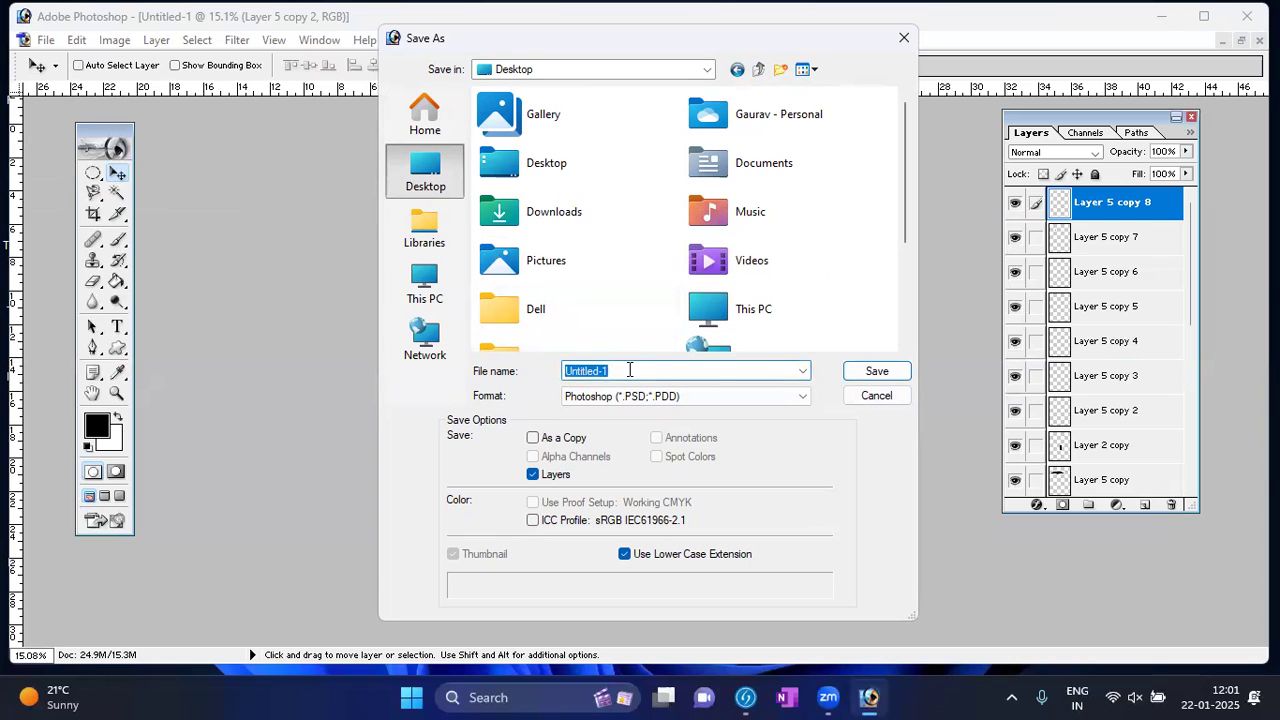
type("ps")
left_click(877, 371)
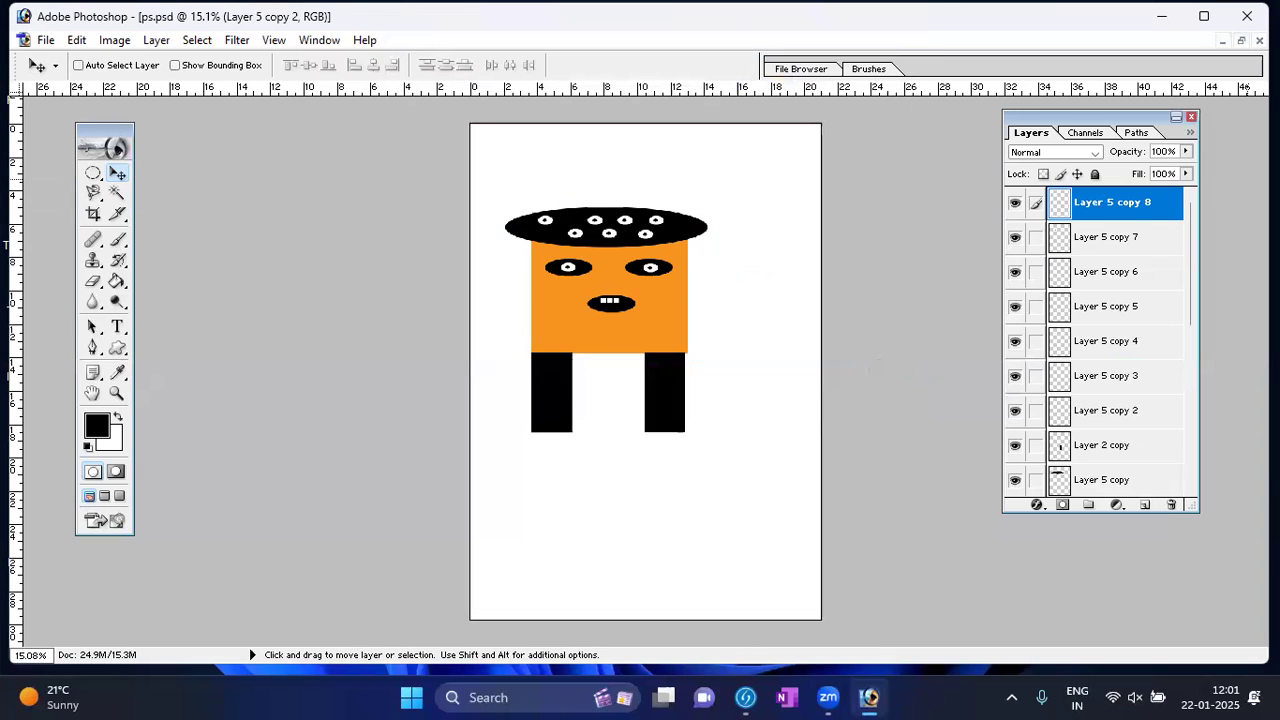